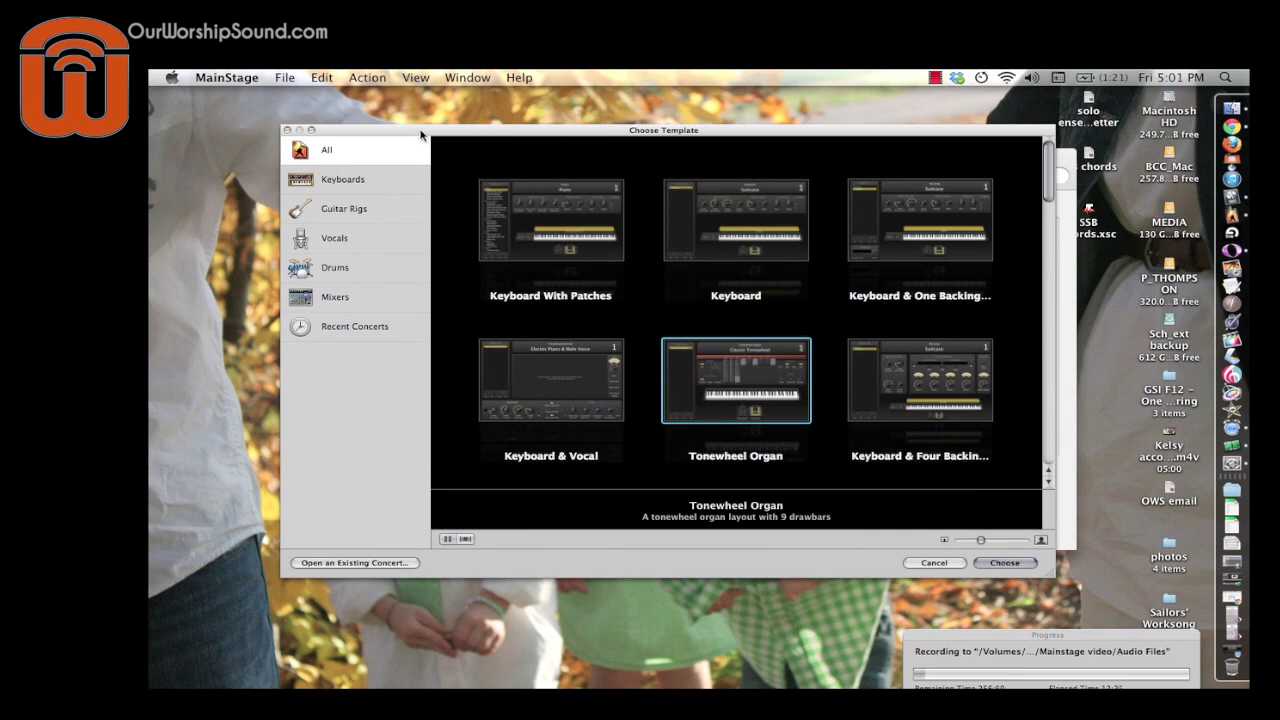
# Create a new concert from a Keyboards template that starts with an empty workspace
pyautogui.click(344, 182)
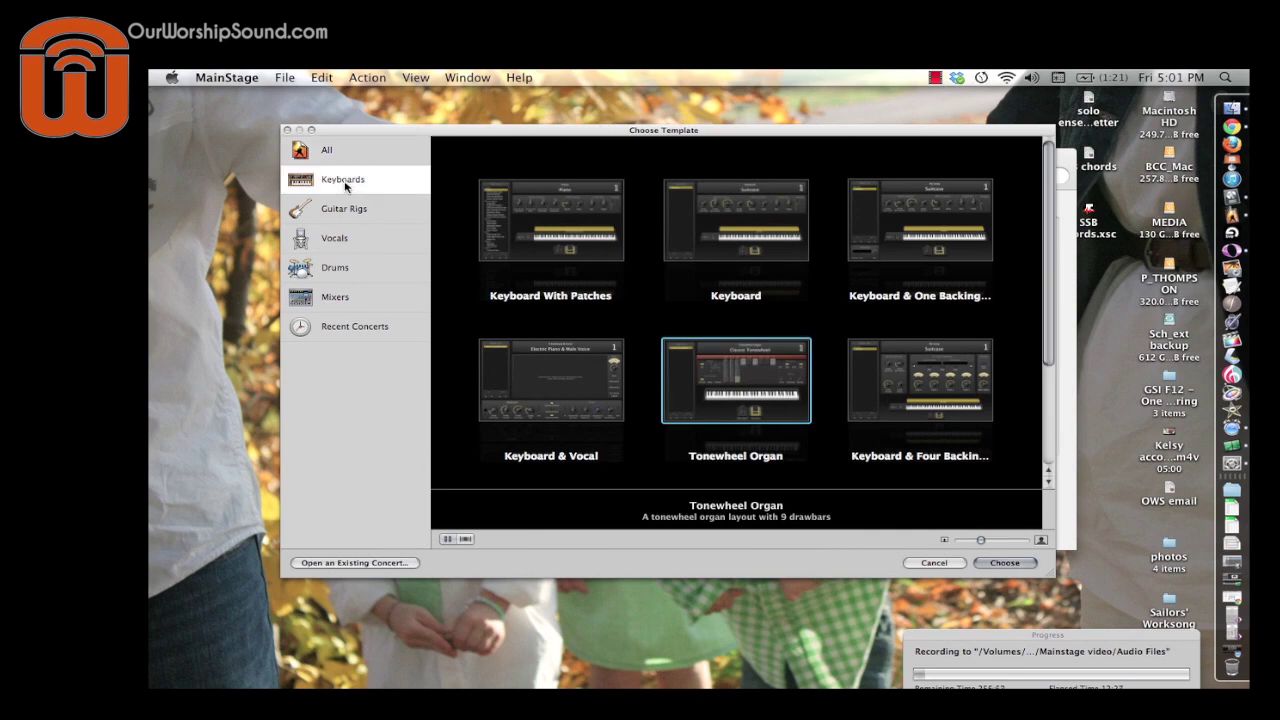
pyautogui.scroll(-3, 668, 320)
pyautogui.click(720, 402)
pyautogui.click(1005, 563)
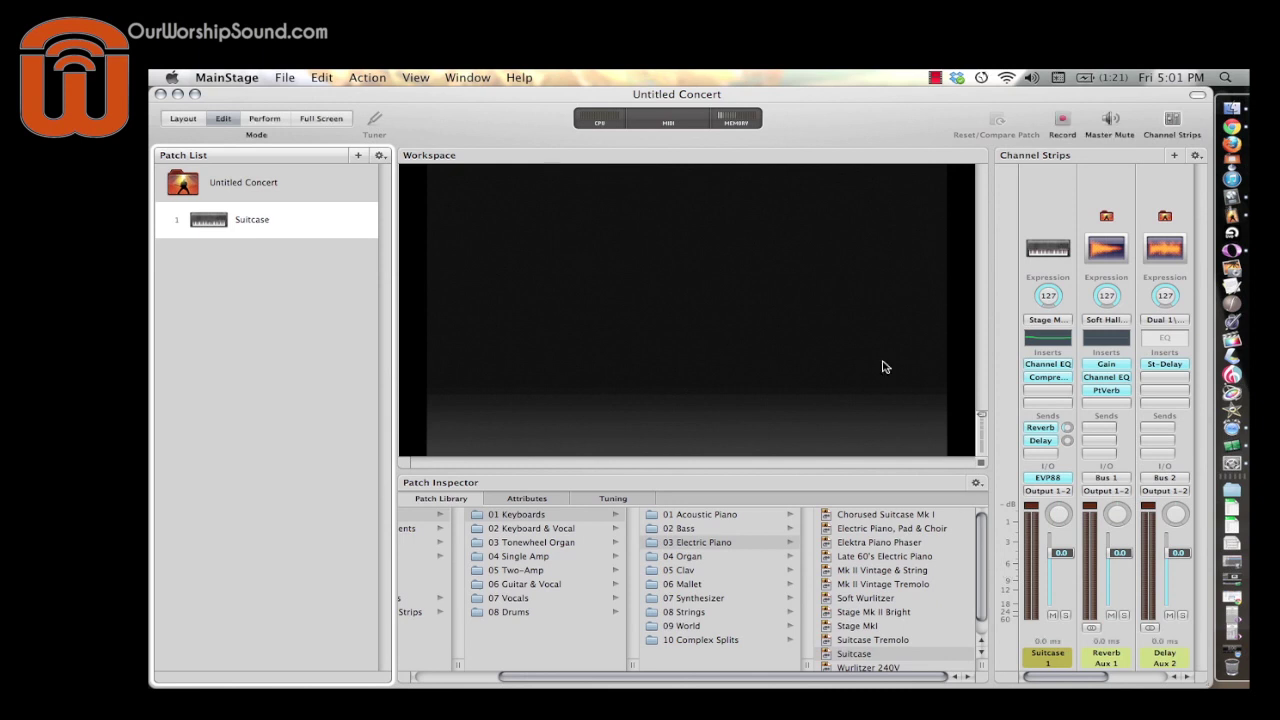
# Look through the concert's Edit and Perform modes and return to Layout mode
pyautogui.click(185, 119)
pyautogui.click(226, 120)
pyautogui.click(268, 121)
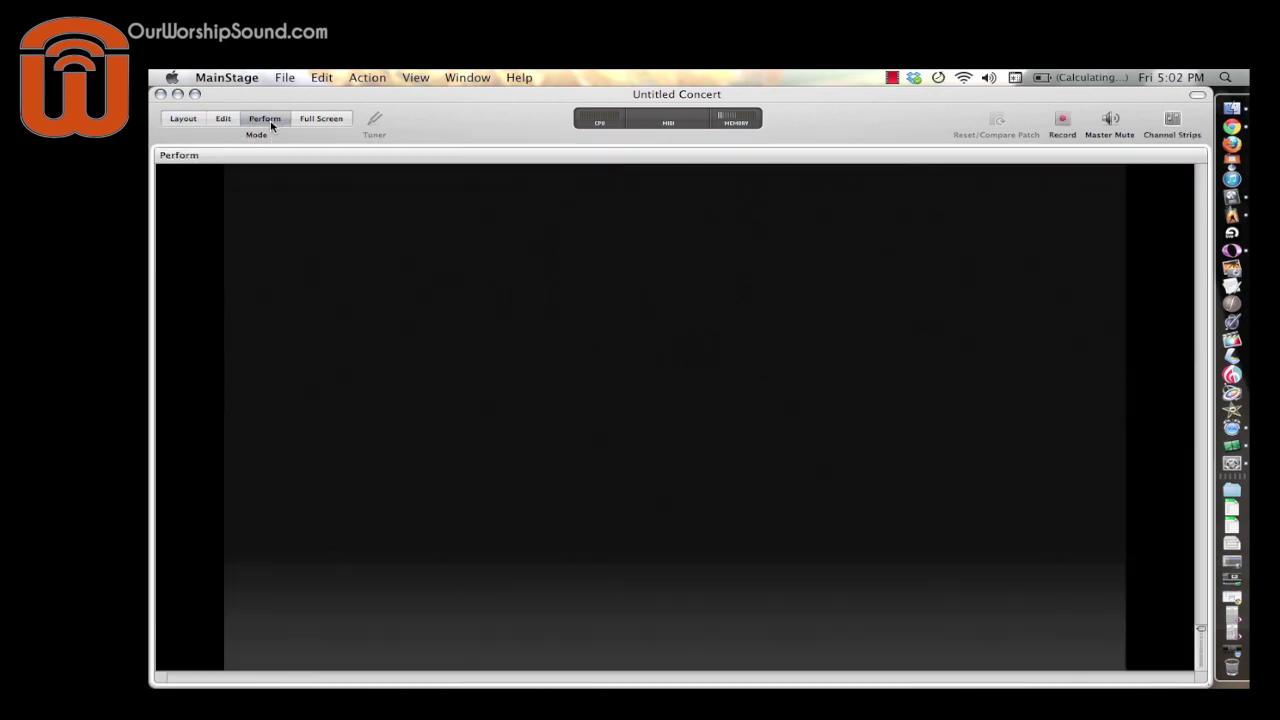
pyautogui.click(189, 120)
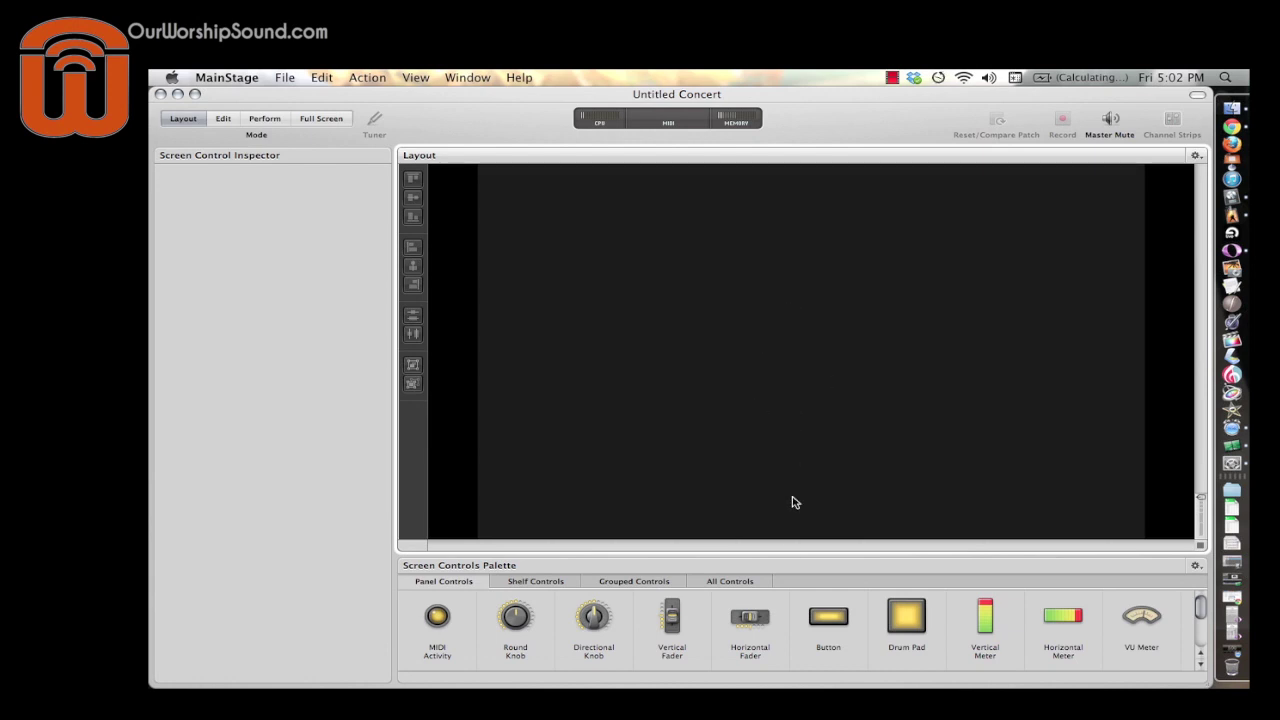
# Enlarge the screen controls palette and add the 88-note keyboard with pitch and mod wheels to the layout
pyautogui.moveTo(789, 548); pyautogui.dragTo(777, 490)
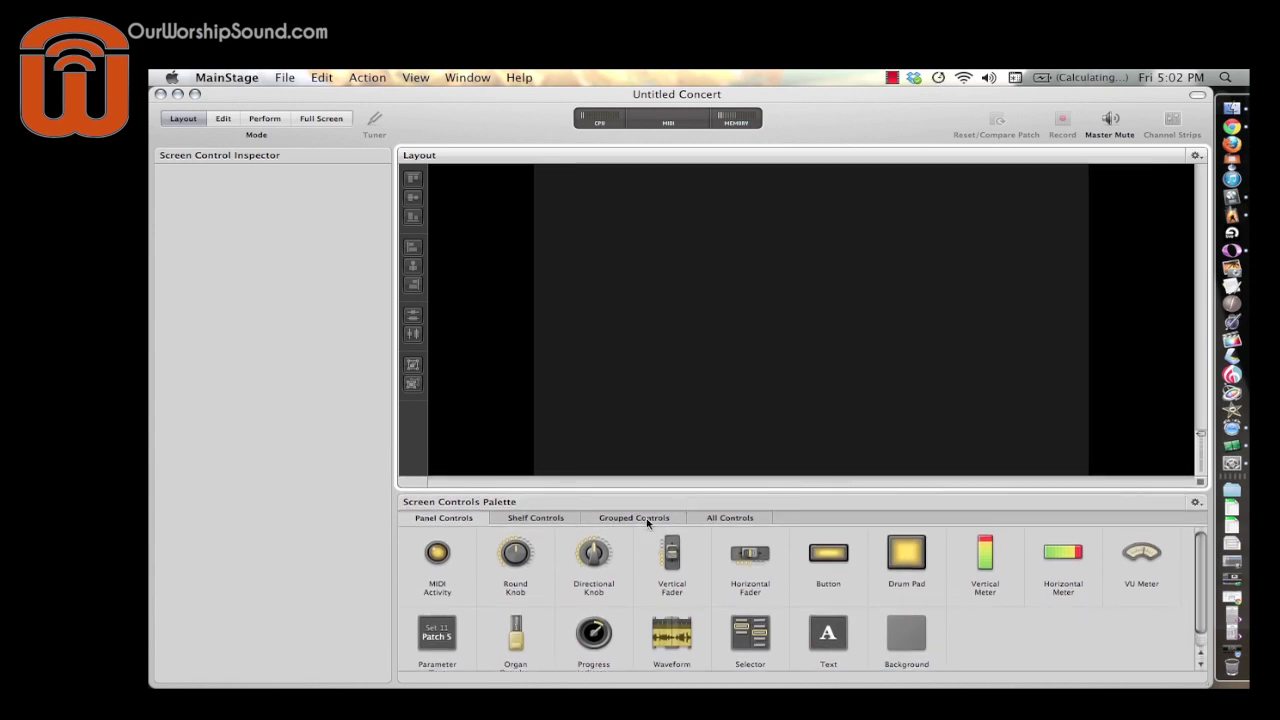
pyautogui.click(719, 519)
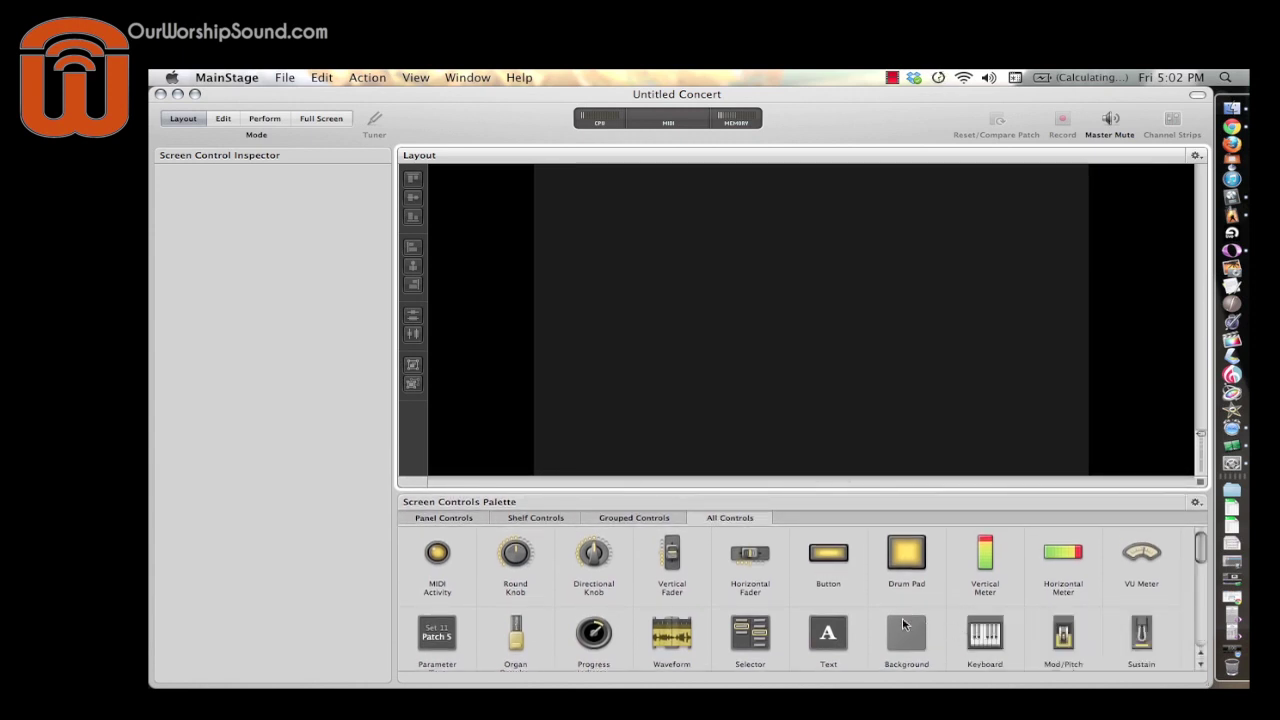
pyautogui.scroll(-5, 715, 584)
pyautogui.scroll(-2, 715, 584)
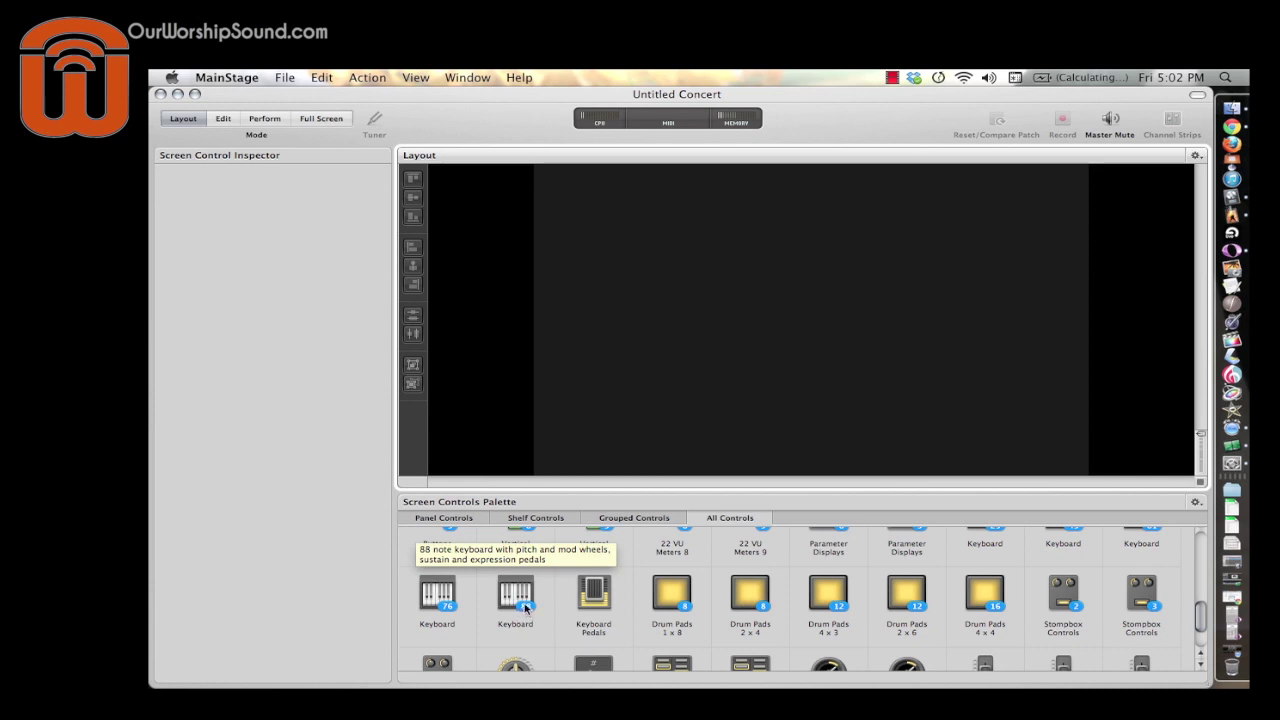
pyautogui.moveTo(525, 597); pyautogui.dragTo(757, 404)
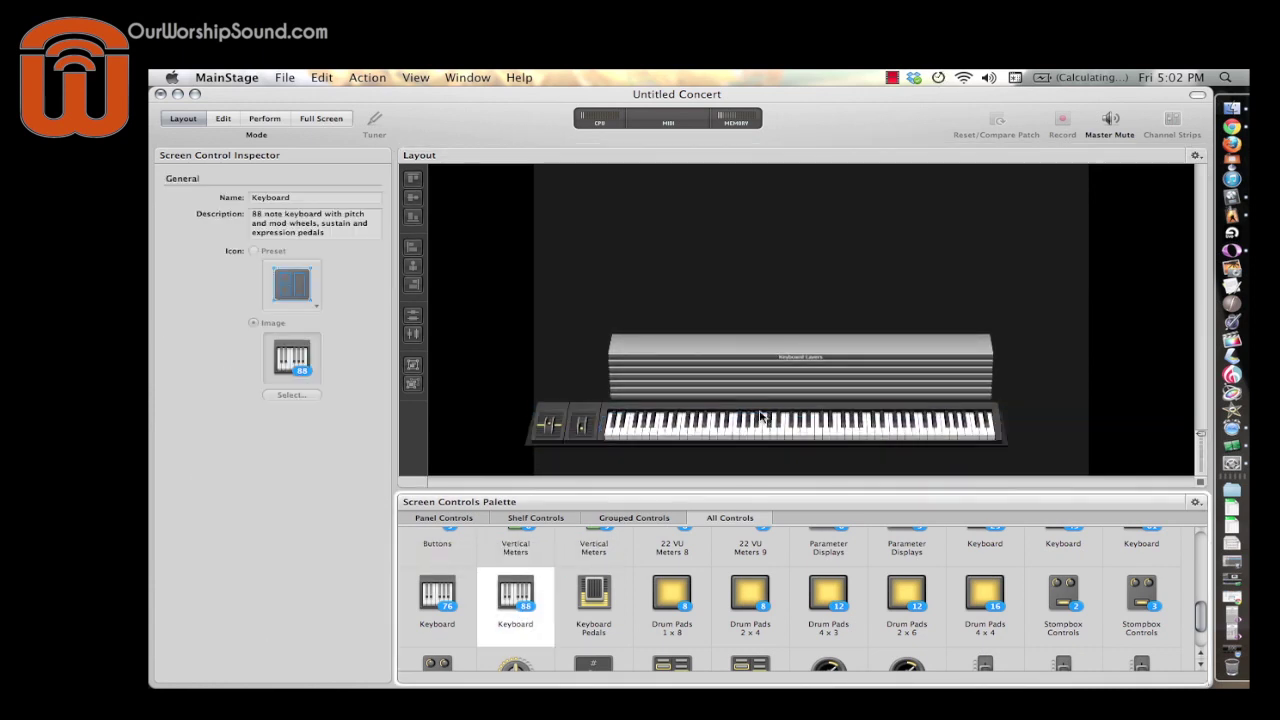
# Select the keyboard together with its wheels and shrink the whole group, pulling in its left end
pyautogui.click(555, 427)
pyautogui.moveTo(558, 319); pyautogui.dragTo(900, 453)
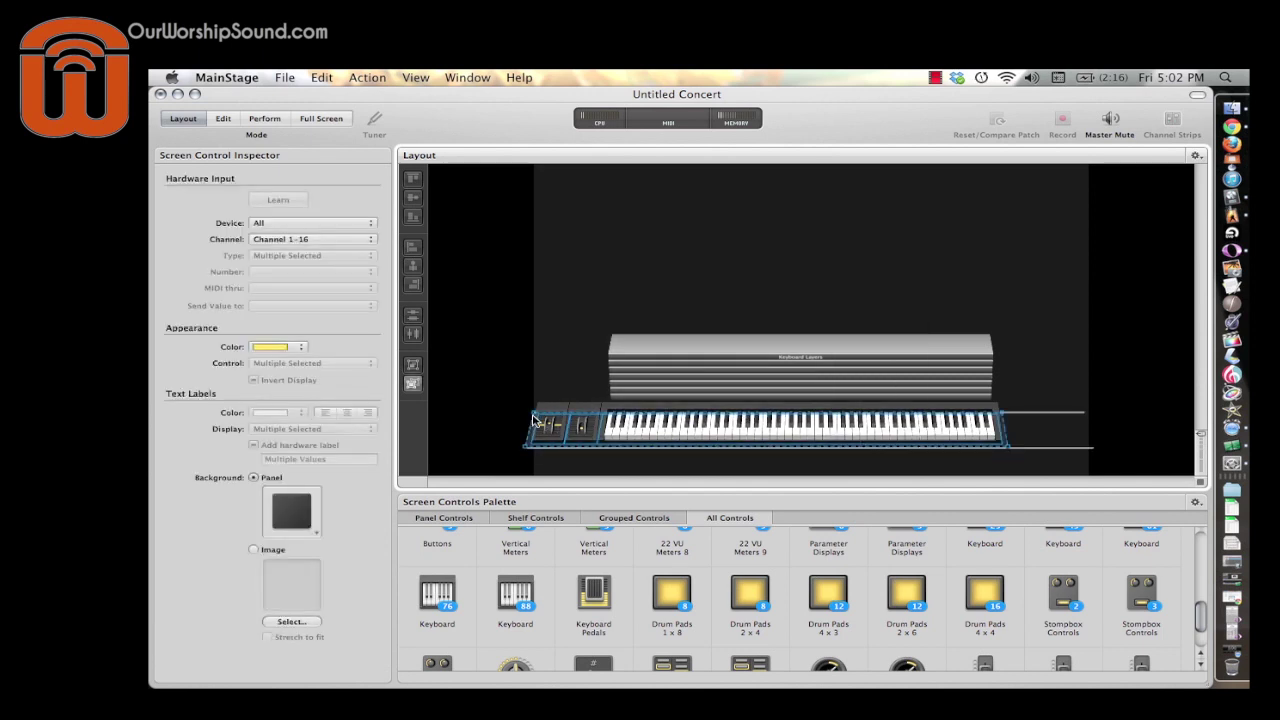
pyautogui.moveTo(548, 421); pyautogui.dragTo(615, 430)
pyautogui.moveTo(801, 460); pyautogui.dragTo(797, 419)
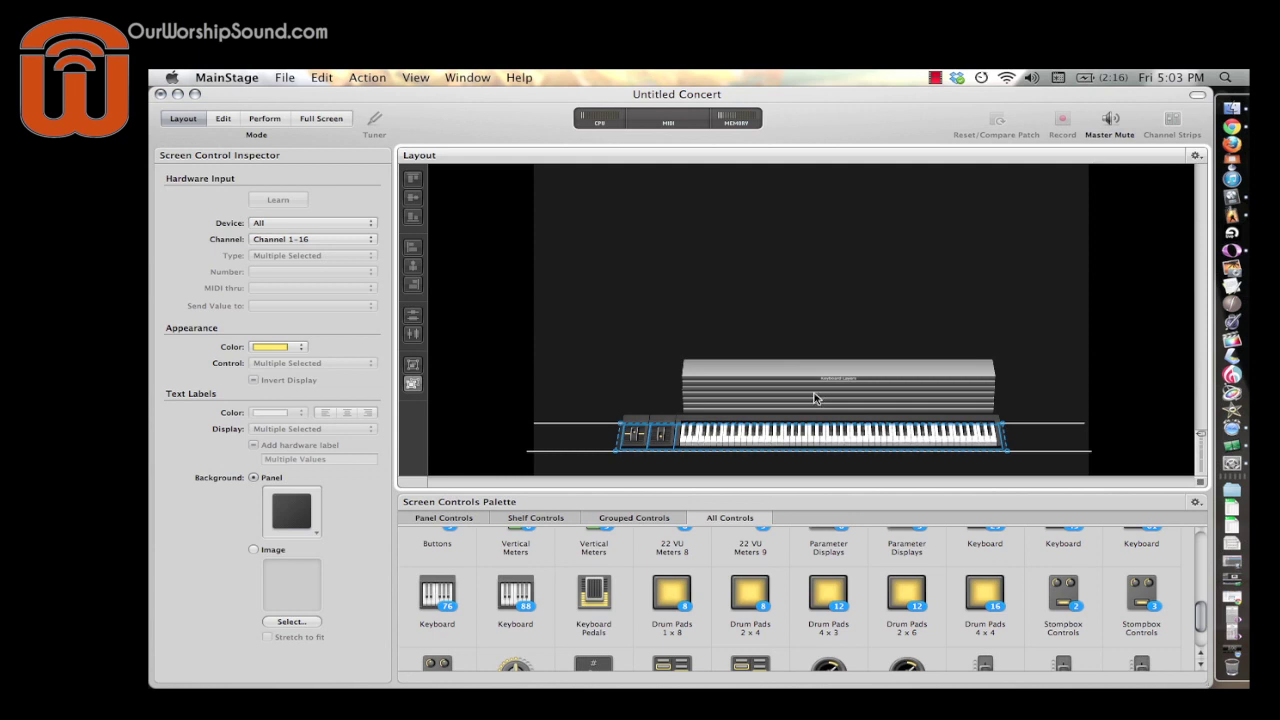
# Set the keyboard's layer display height to 4
pyautogui.click(688, 376)
pyautogui.click(741, 438)
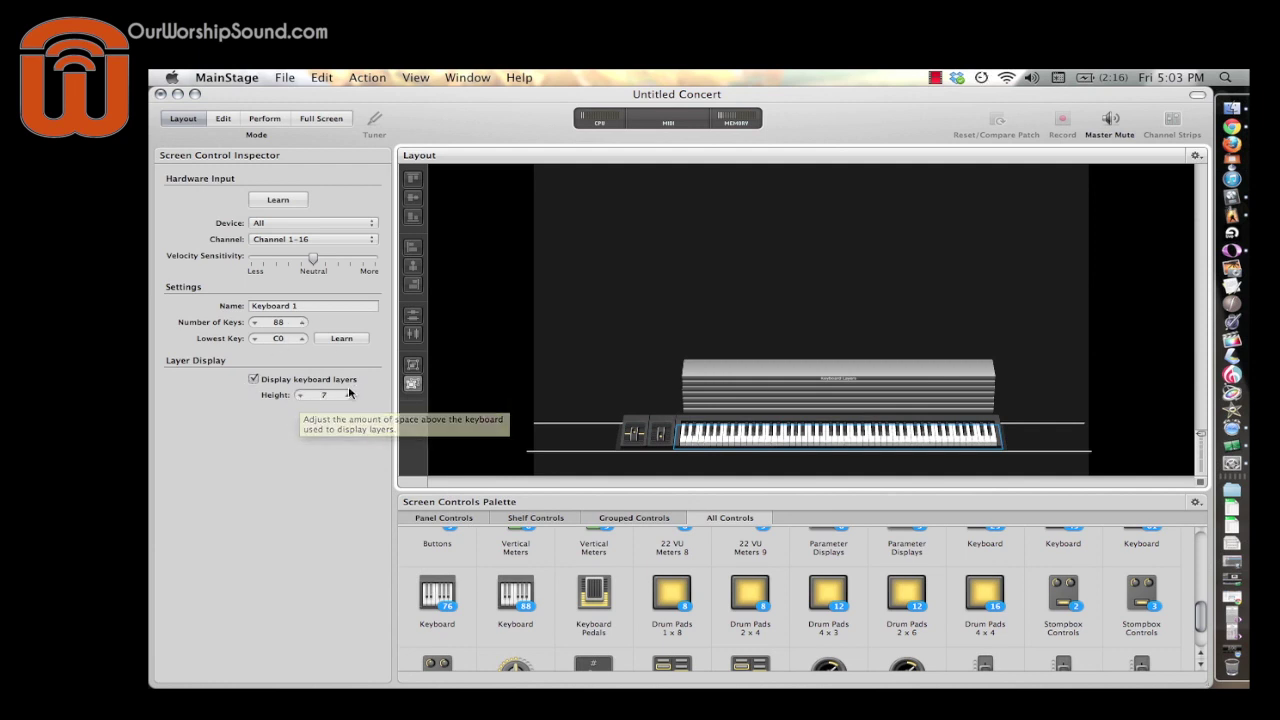
pyautogui.click(299, 396)
pyautogui.click(299, 396)
pyautogui.click(299, 396)
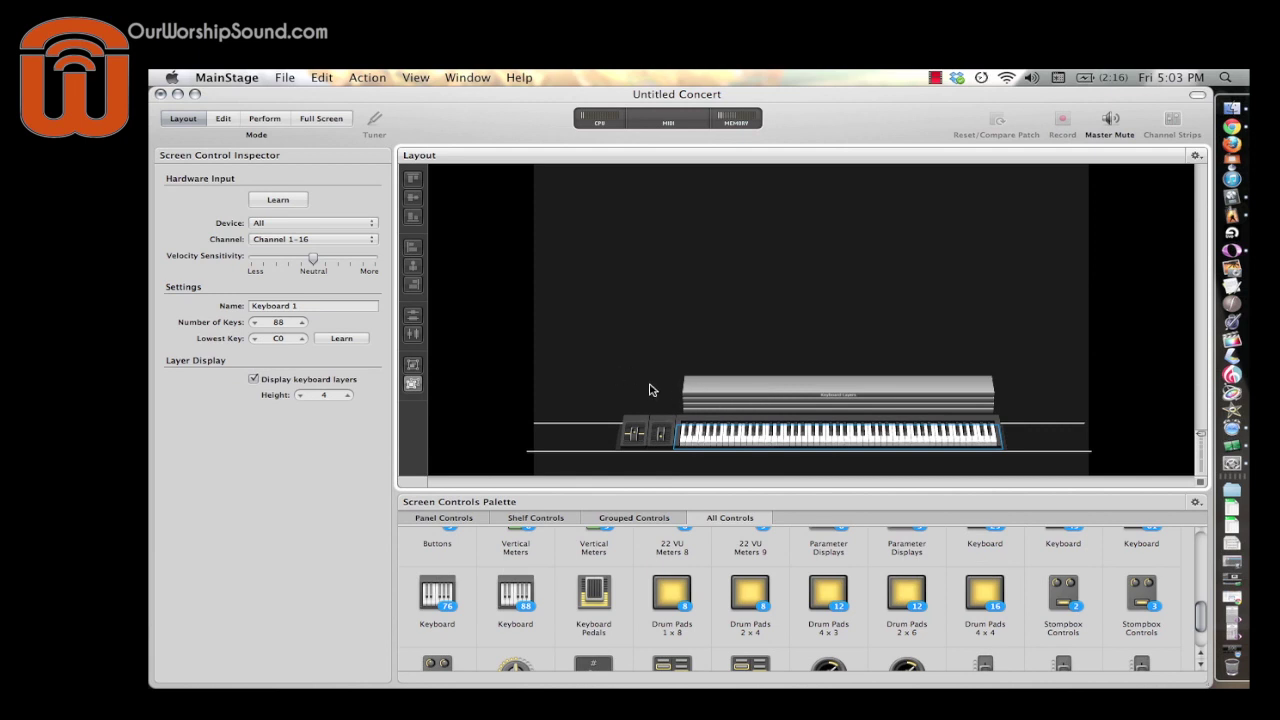
pyautogui.moveTo(601, 369); pyautogui.dragTo(768, 445)
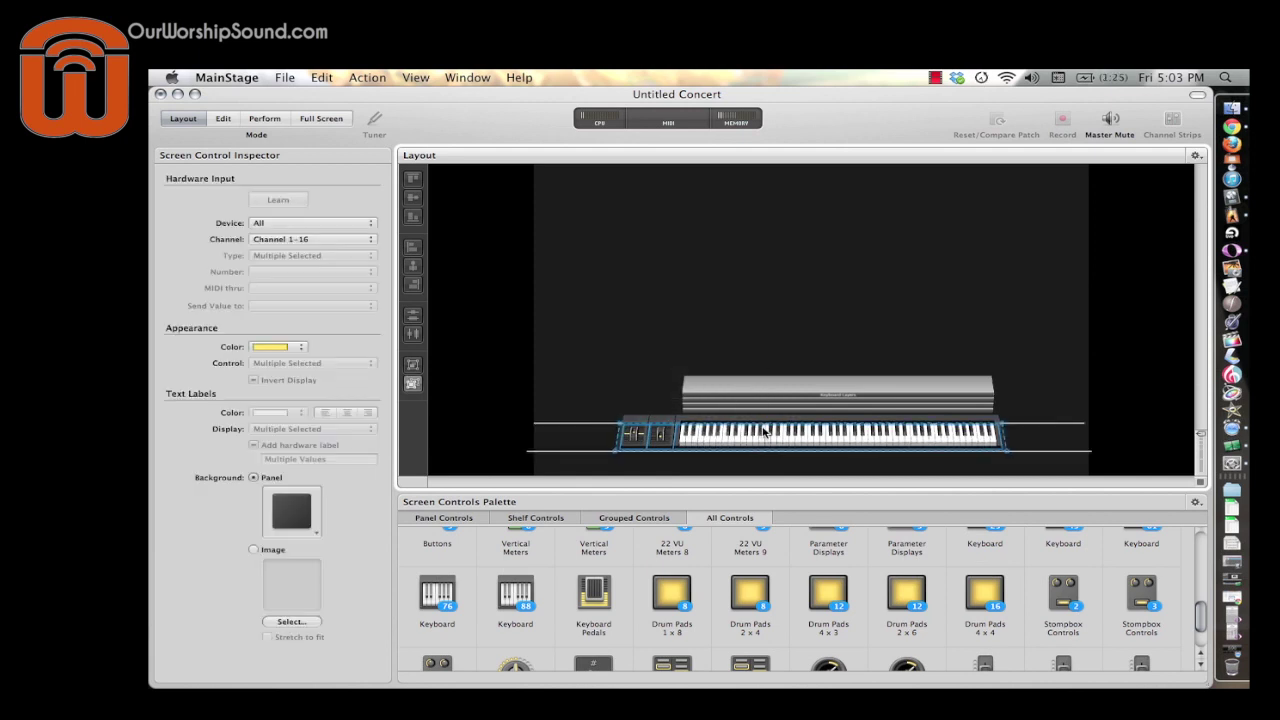
pyautogui.click(641, 378)
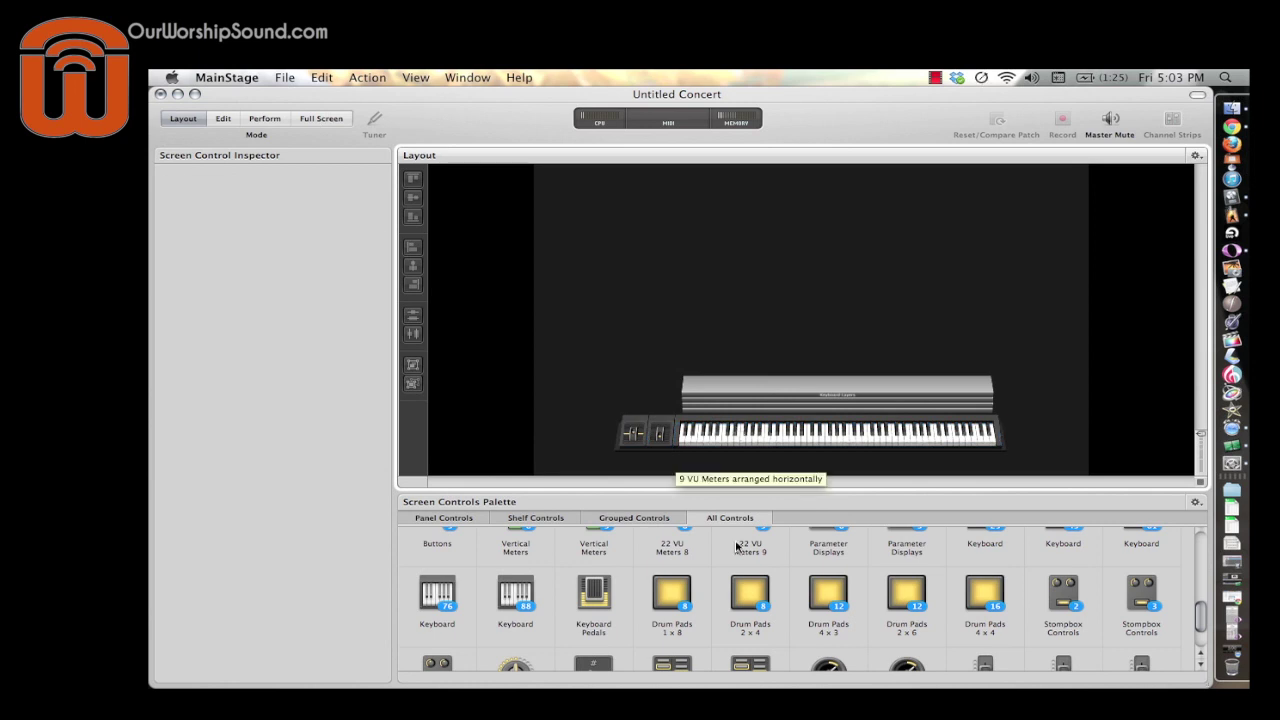
# Add a sustain pedal and a foot pedal beneath the keyboard, placed side by side and reduced in size
pyautogui.scroll(5, 1030, 578)
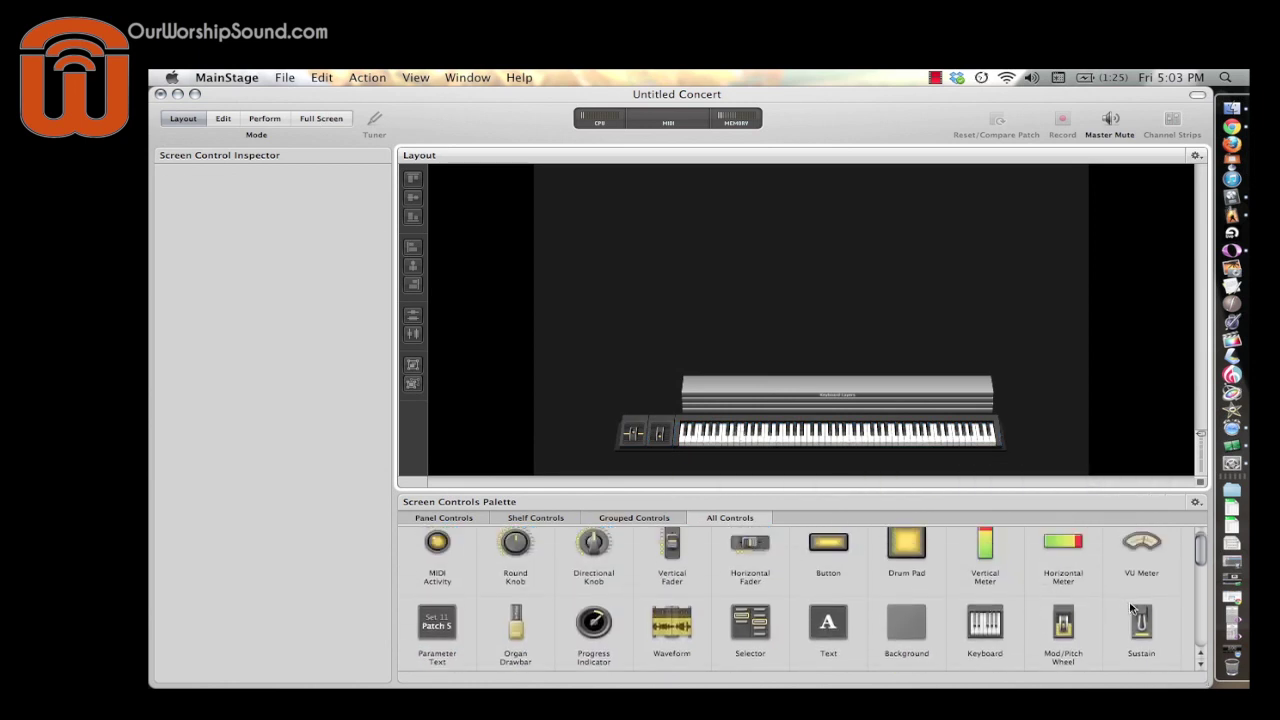
pyautogui.moveTo(1138, 628); pyautogui.dragTo(755, 463)
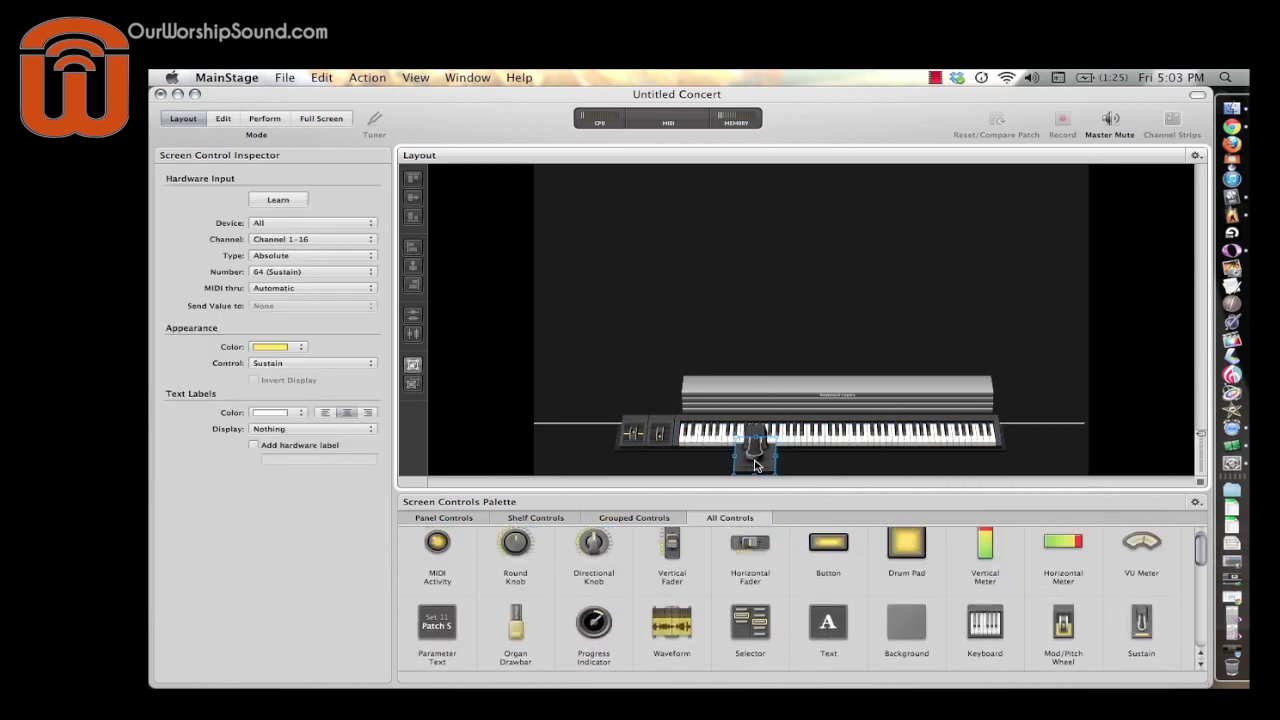
pyautogui.scroll(-3, 624, 595)
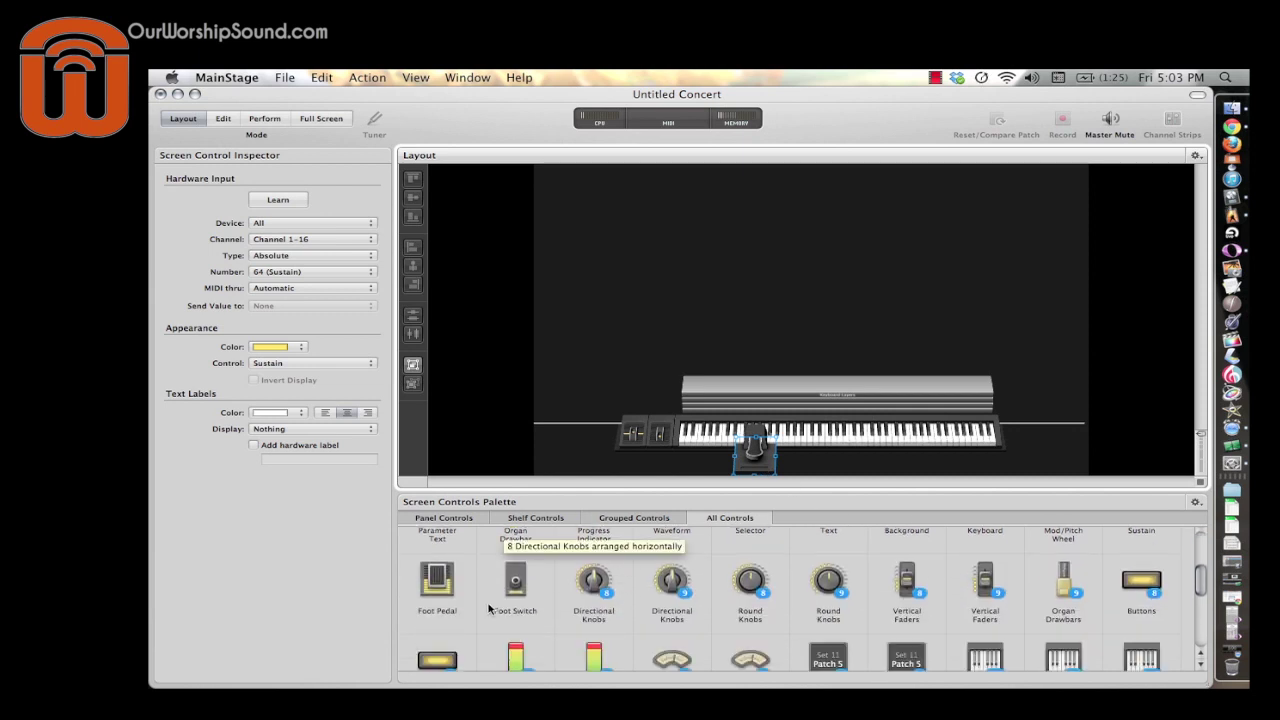
pyautogui.moveTo(541, 568); pyautogui.dragTo(851, 460)
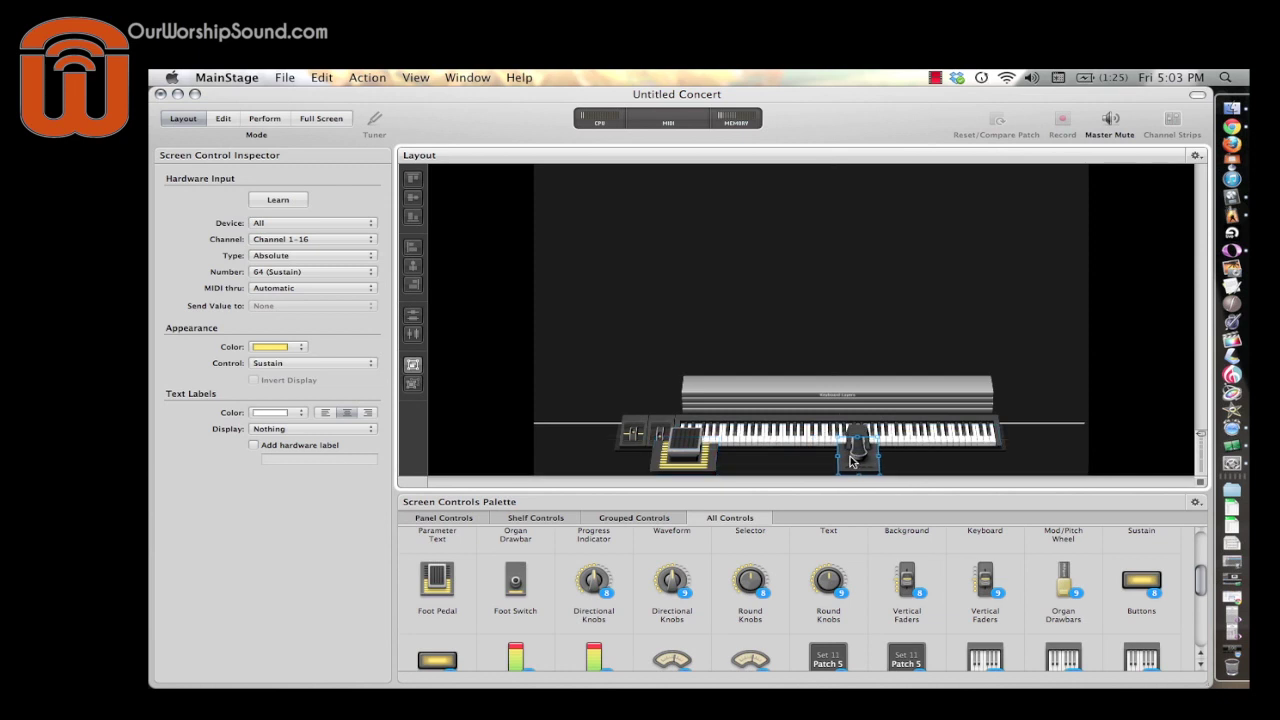
pyautogui.moveTo(697, 456); pyautogui.dragTo(769, 451)
pyautogui.click(858, 462)
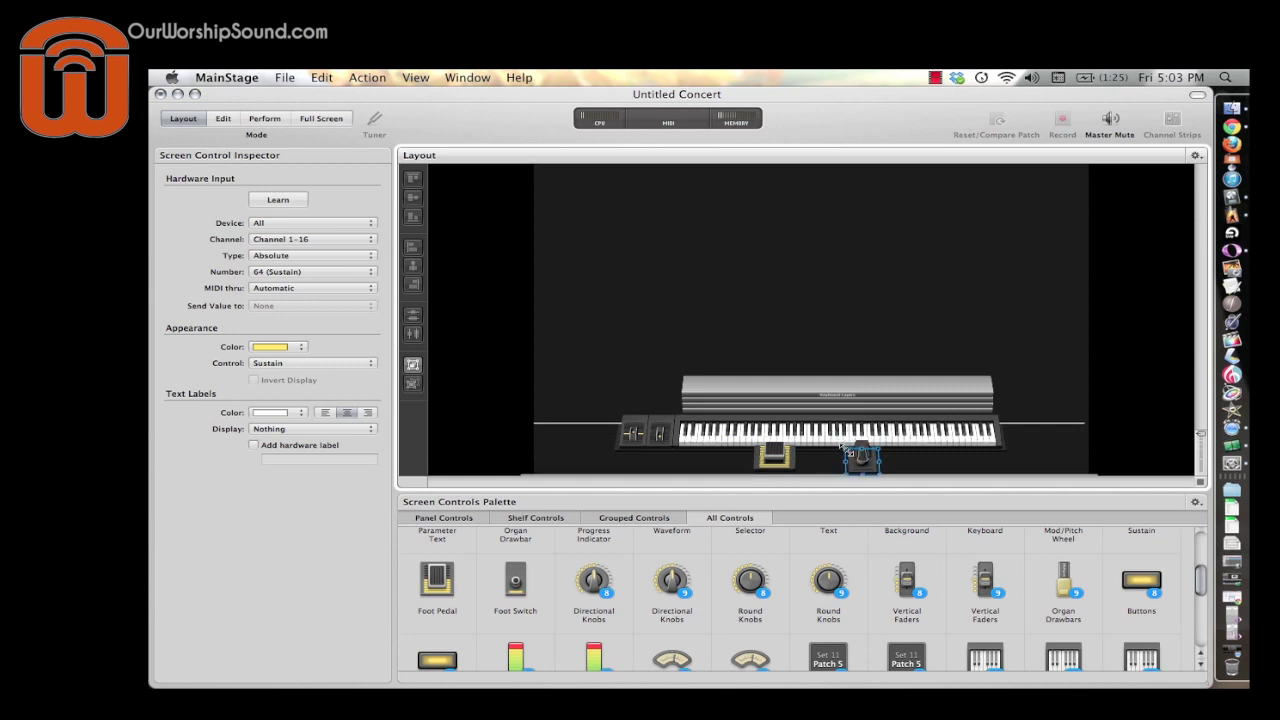
# Move the keyboard and both pedals up together, and reposition the pedals closer to each other below the keys
pyautogui.moveTo(1036, 368); pyautogui.dragTo(735, 443)
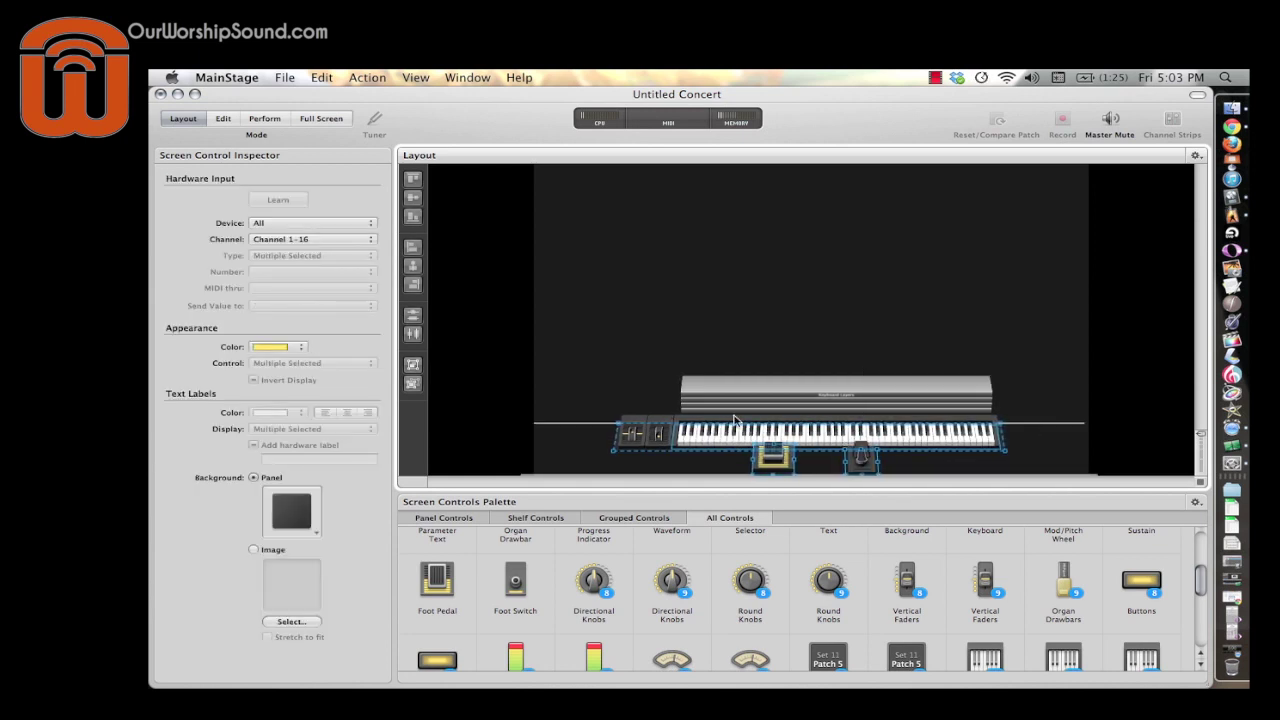
pyautogui.scroll(-3, 743, 428)
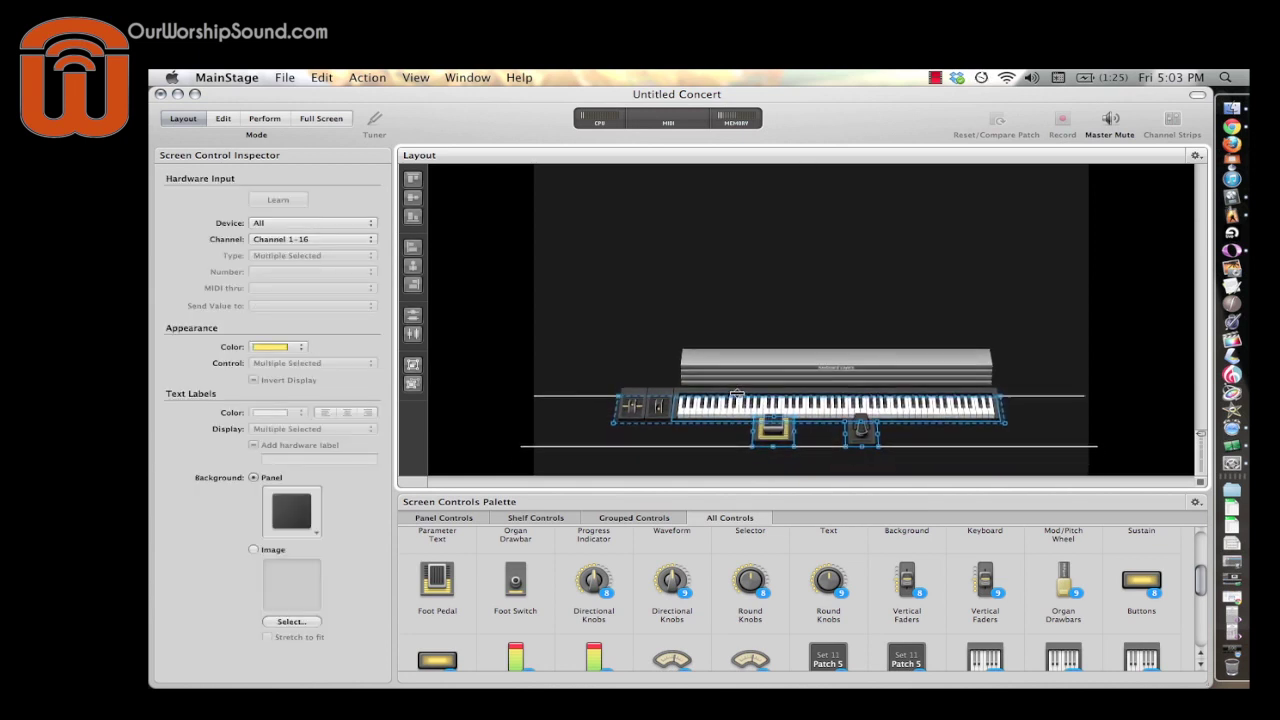
pyautogui.click(730, 452)
pyautogui.moveTo(757, 443); pyautogui.dragTo(749, 456)
pyautogui.click(860, 430)
pyautogui.moveTo(857, 430); pyautogui.dragTo(818, 438)
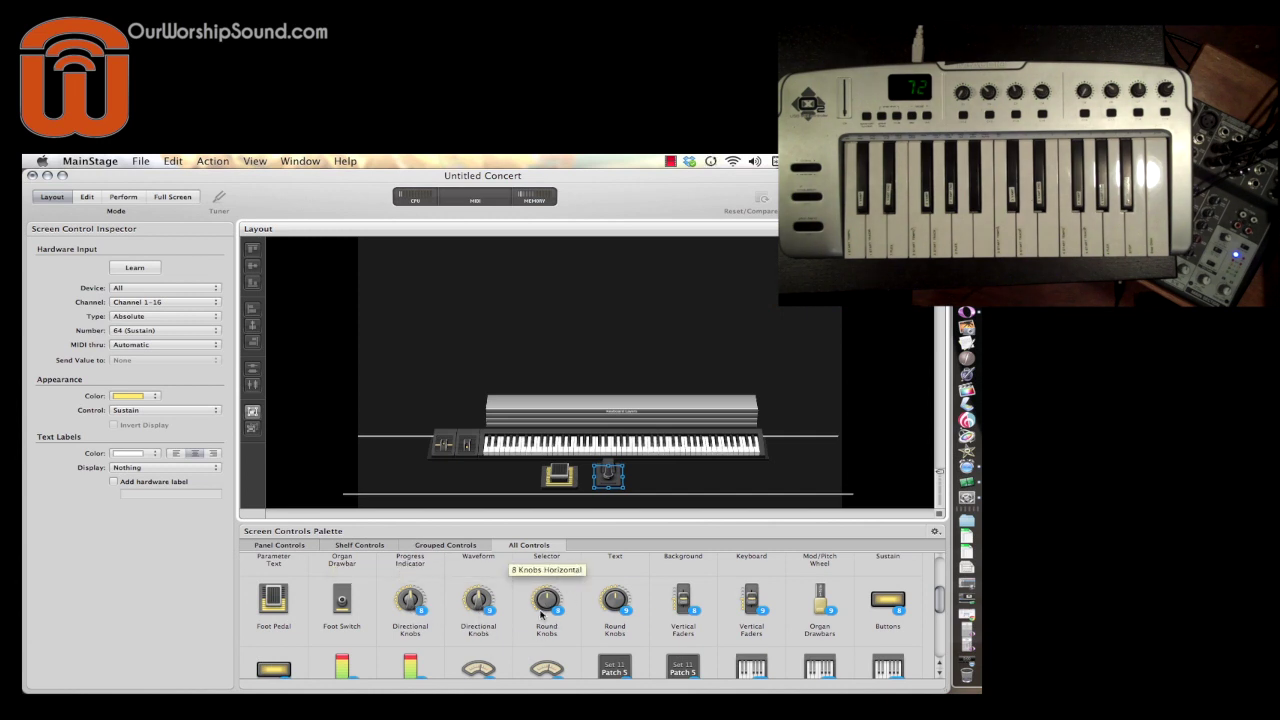
# Add a single round knob to the empty area above the keyboard's left end
pyautogui.moveTo(546, 603); pyautogui.dragTo(474, 320)
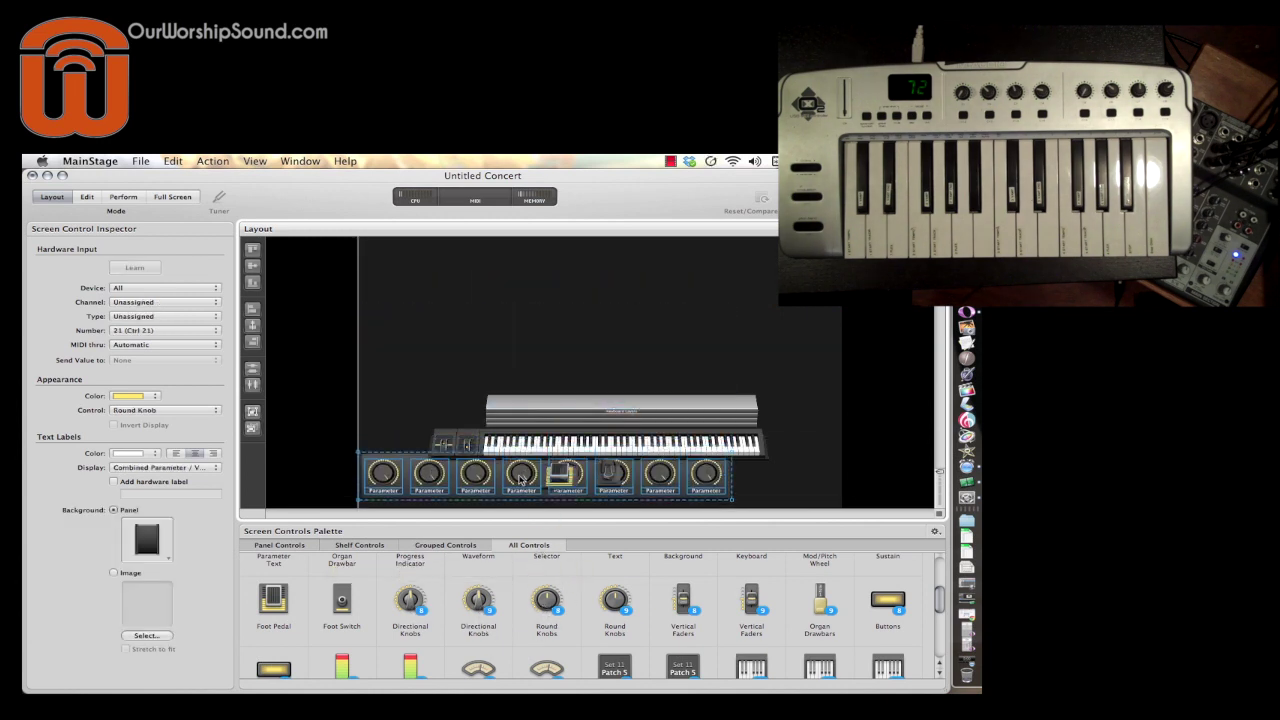
pyautogui.click(546, 610)
pyautogui.scroll(2, 462, 608)
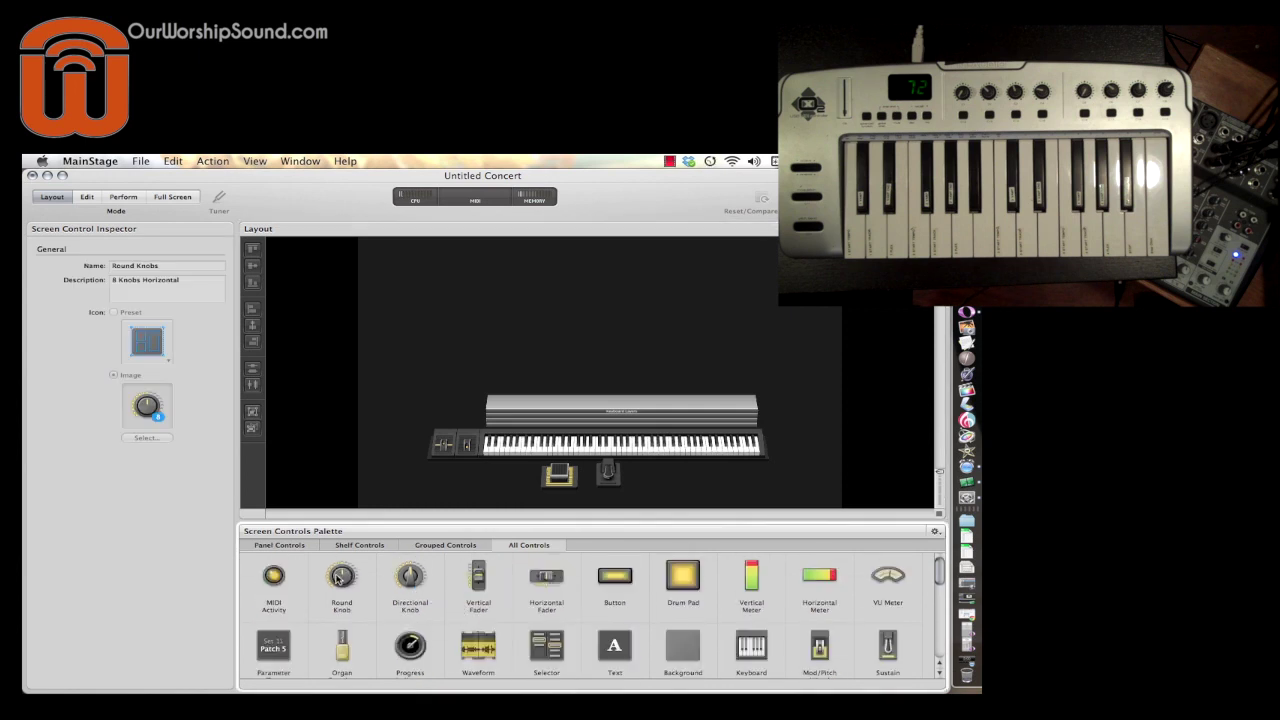
pyautogui.moveTo(340, 582); pyautogui.dragTo(462, 325)
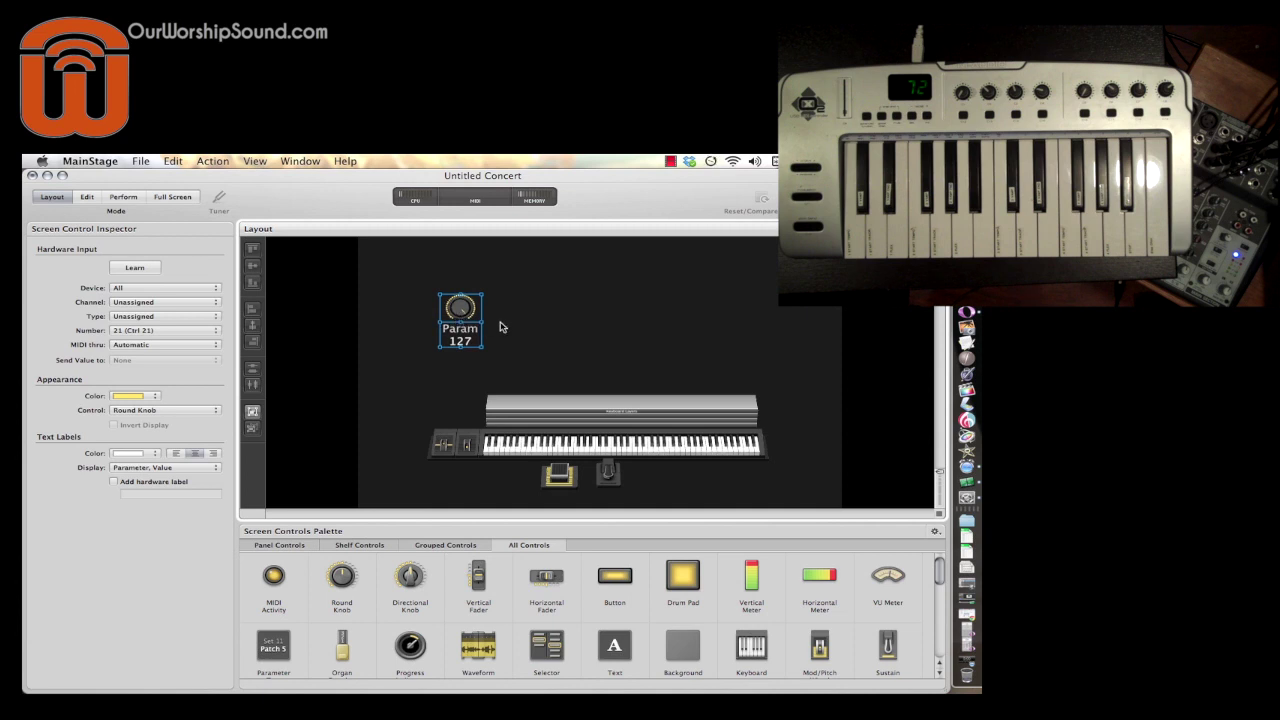
# Duplicate the round knob seven times
pyautogui.press('super+d')
pyautogui.press('super+d')
pyautogui.press('super+d')
pyautogui.press('super+d')
pyautogui.press('super+d')
pyautogui.press('super+d')
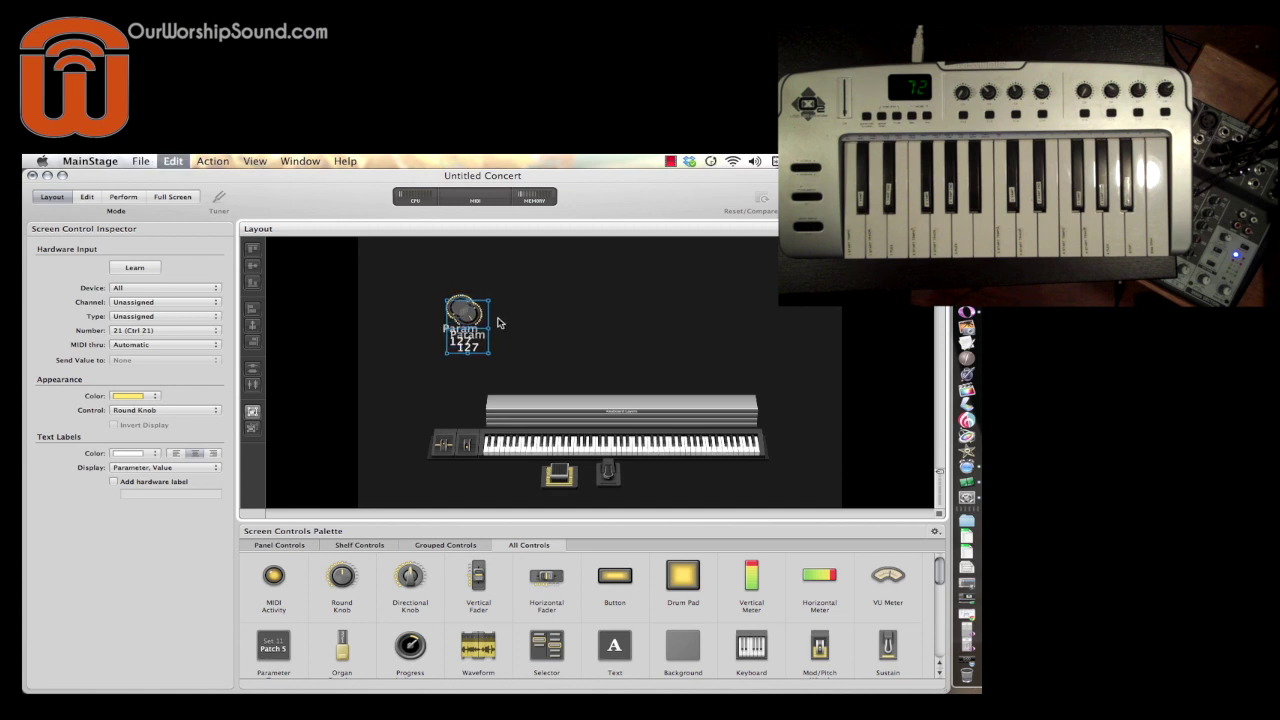
pyautogui.press('super+d')
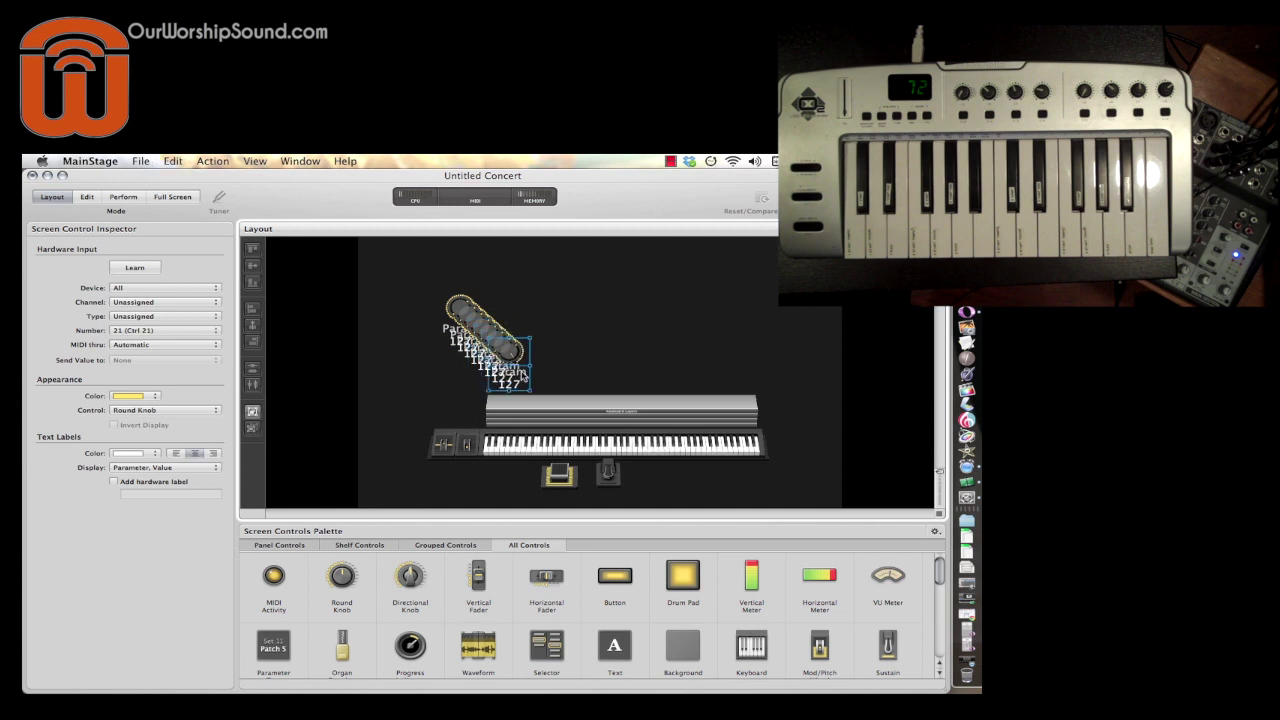
# Move the last knob copy above the keyboard's right end, level with the first knob
pyautogui.click(578, 338)
pyautogui.moveTo(506, 354); pyautogui.dragTo(496, 356)
pyautogui.moveTo(519, 362); pyautogui.dragTo(735, 317)
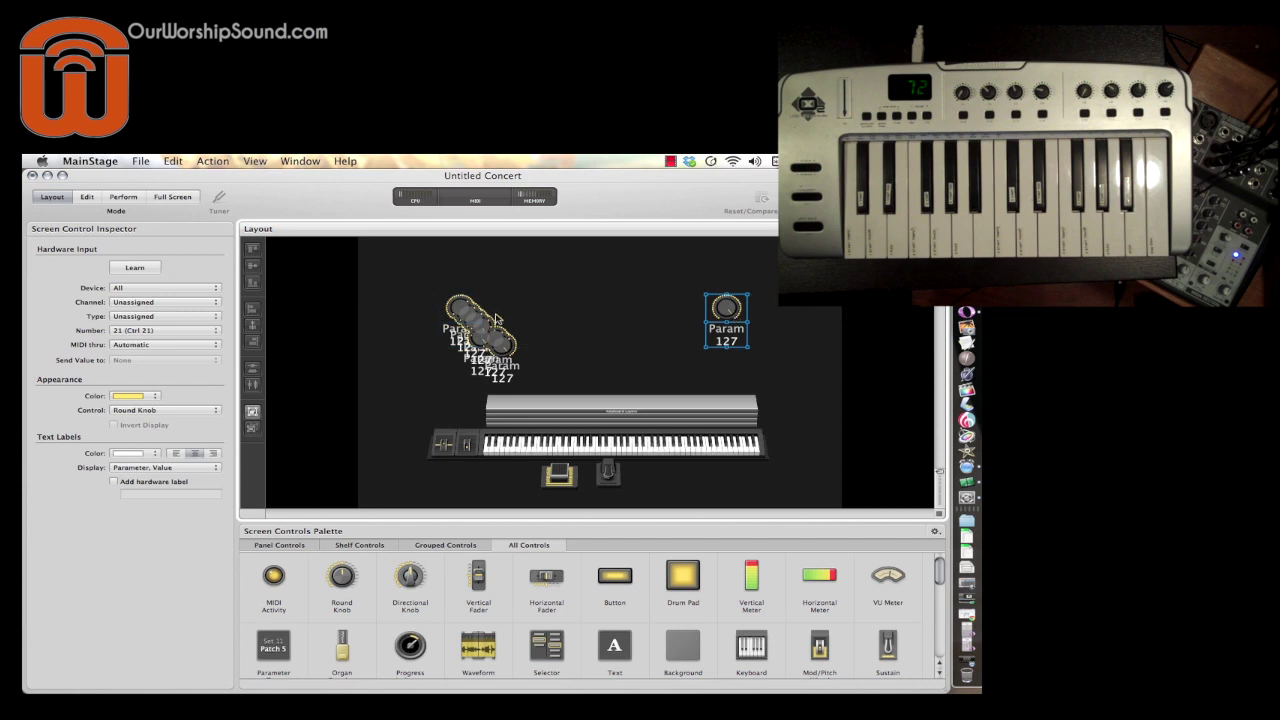
# Distribute all eight knobs evenly in the horizontal direction and align them along their bottom edges
pyautogui.moveTo(406, 271); pyautogui.dragTo(761, 372)
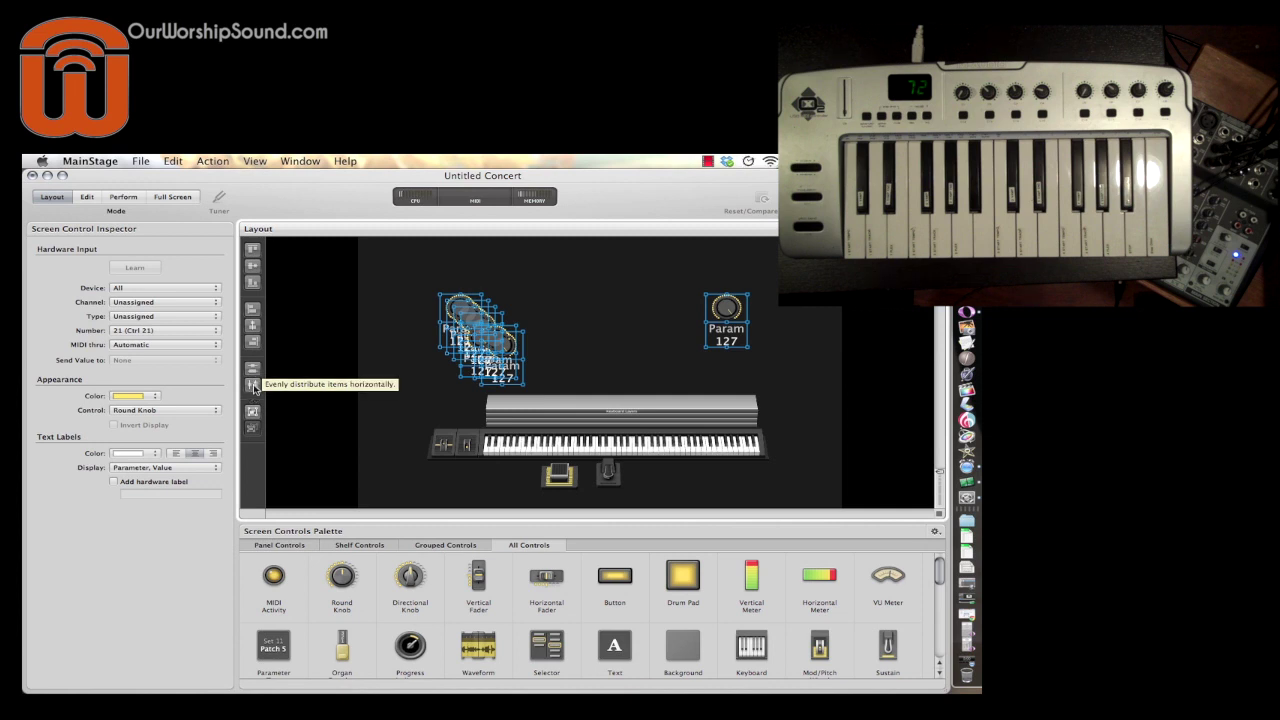
pyautogui.click(253, 387)
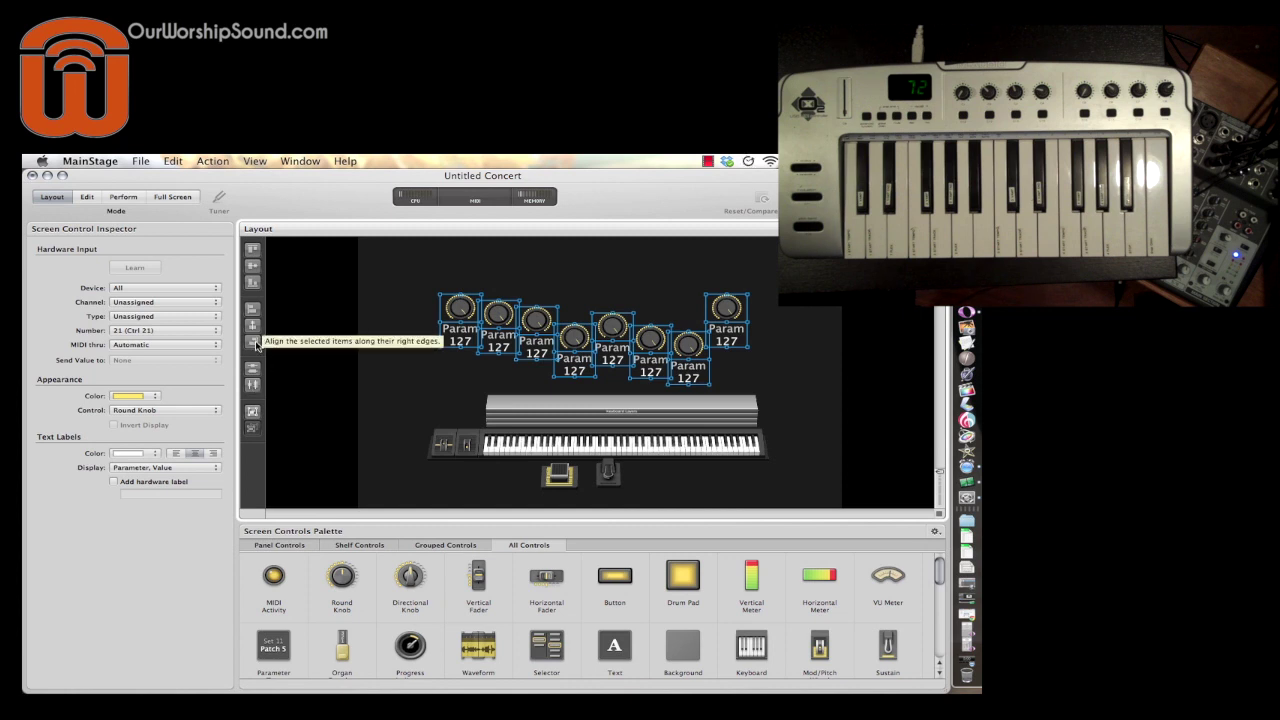
pyautogui.click(253, 285)
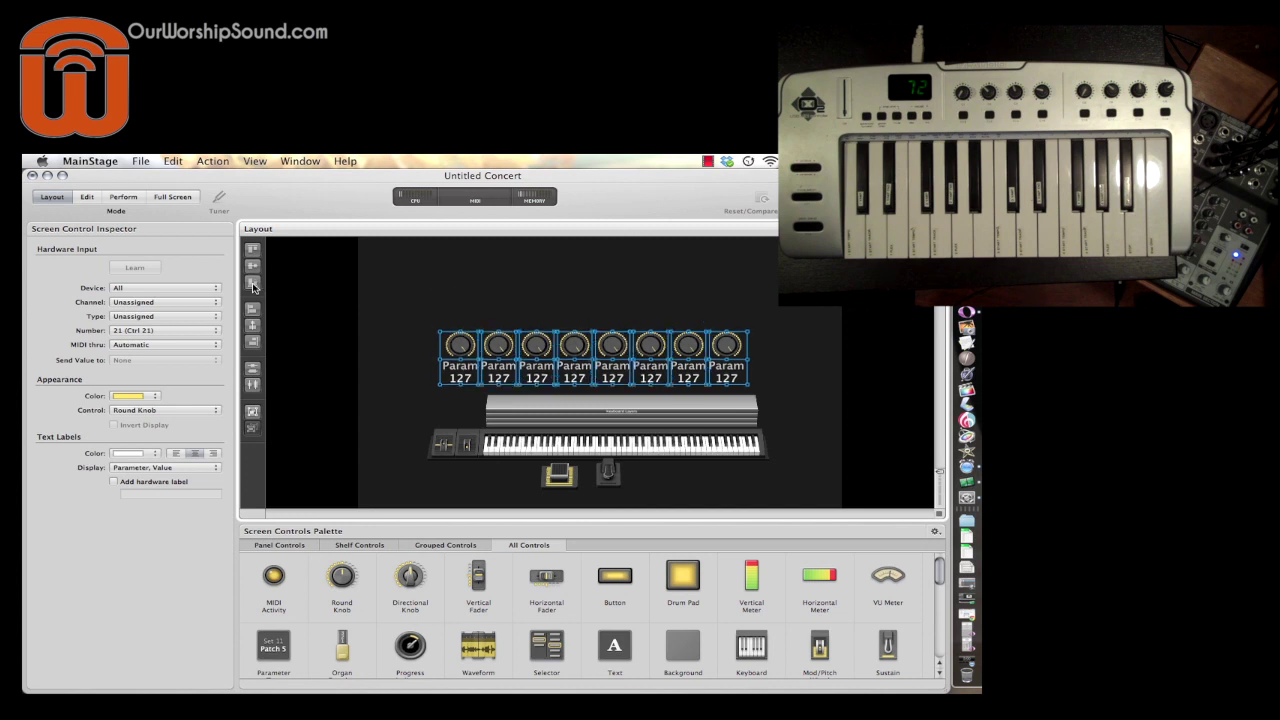
pyautogui.click(421, 323)
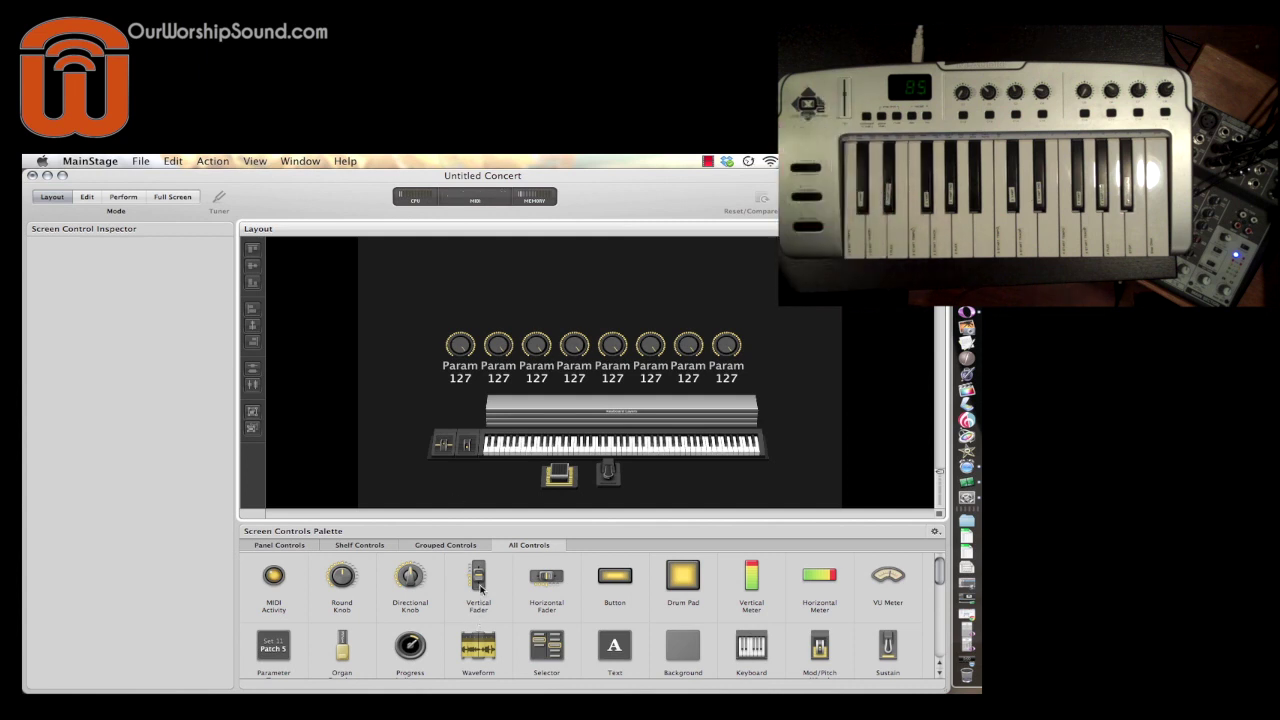
# Add a small vertical fader directly left of the knob row and place a background panel at the fader
pyautogui.moveTo(478, 578); pyautogui.dragTo(415, 334)
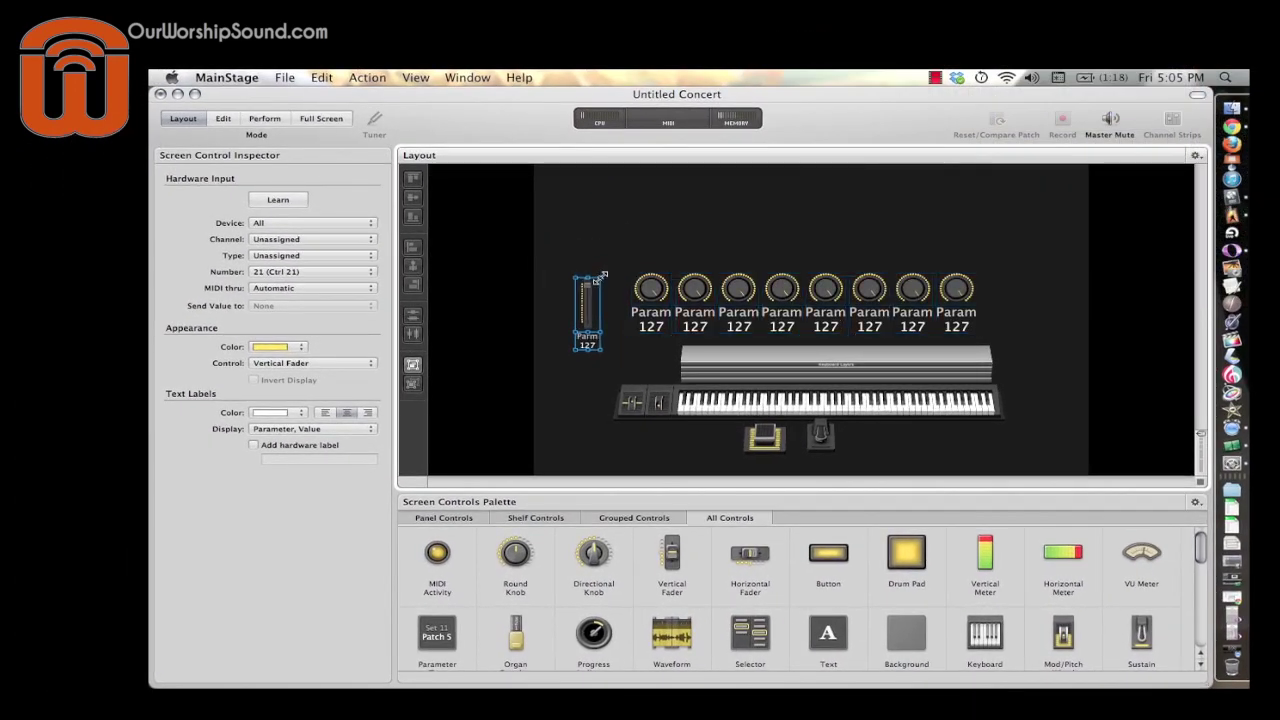
pyautogui.moveTo(603, 275); pyautogui.dragTo(617, 310)
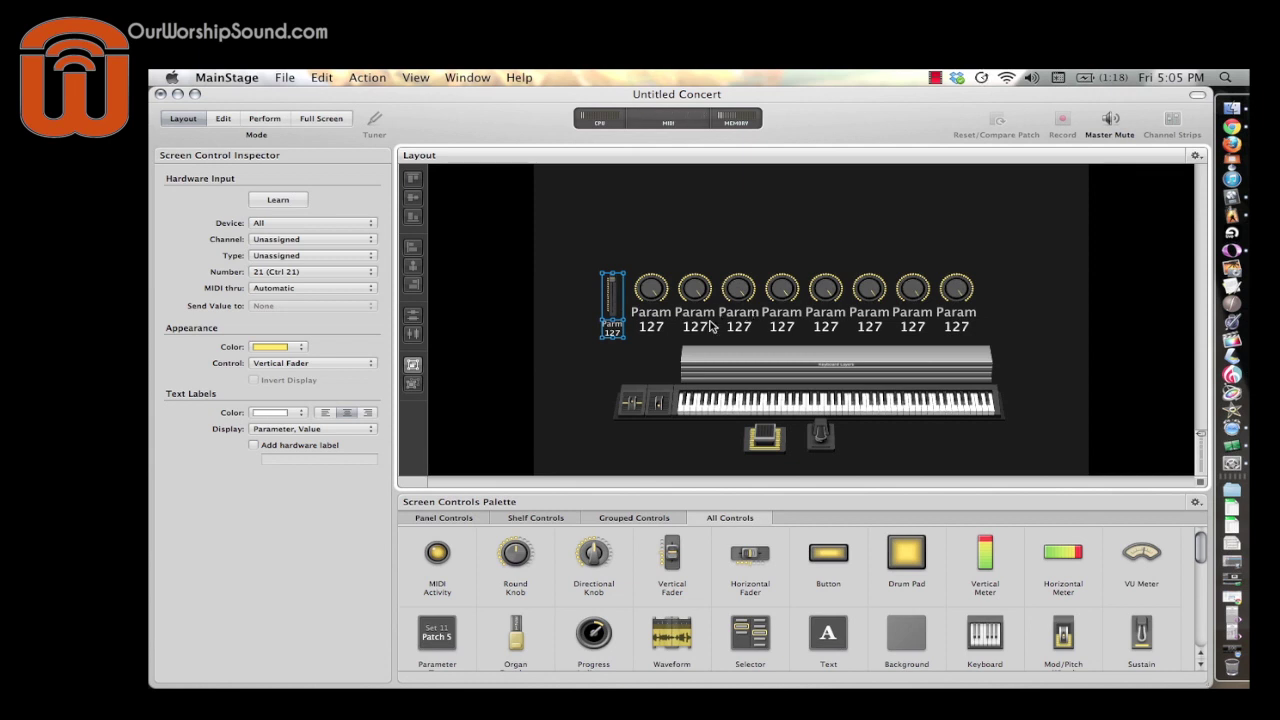
pyautogui.moveTo(906, 632); pyautogui.dragTo(612, 293)
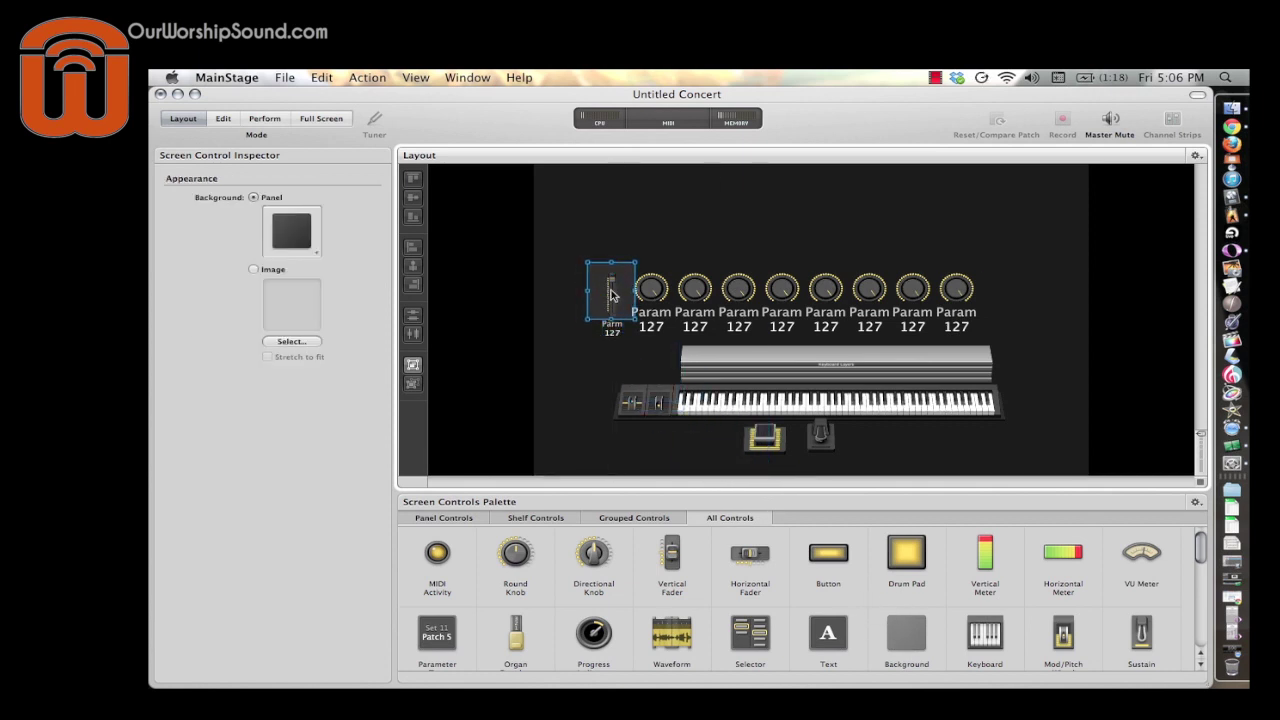
# Change the background panel to the dark style with black side edges and stretch it behind the fader and all eight knobs
pyautogui.click(314, 255)
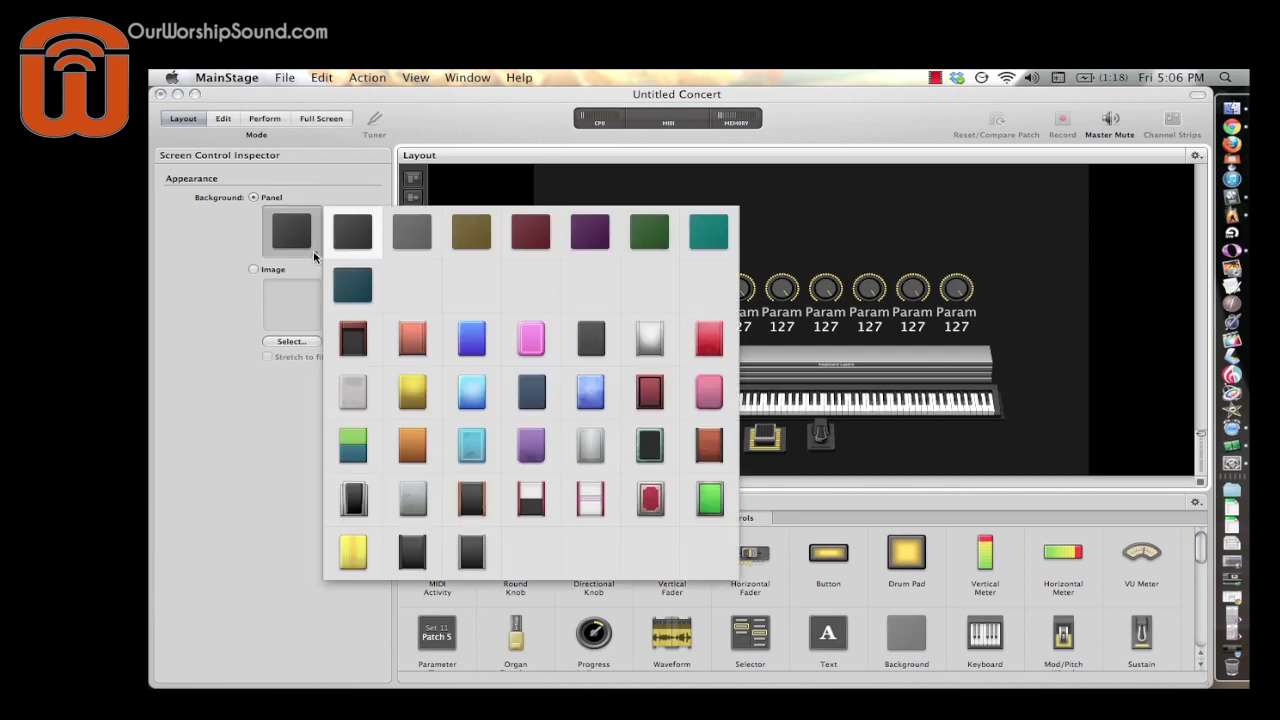
pyautogui.click(413, 551)
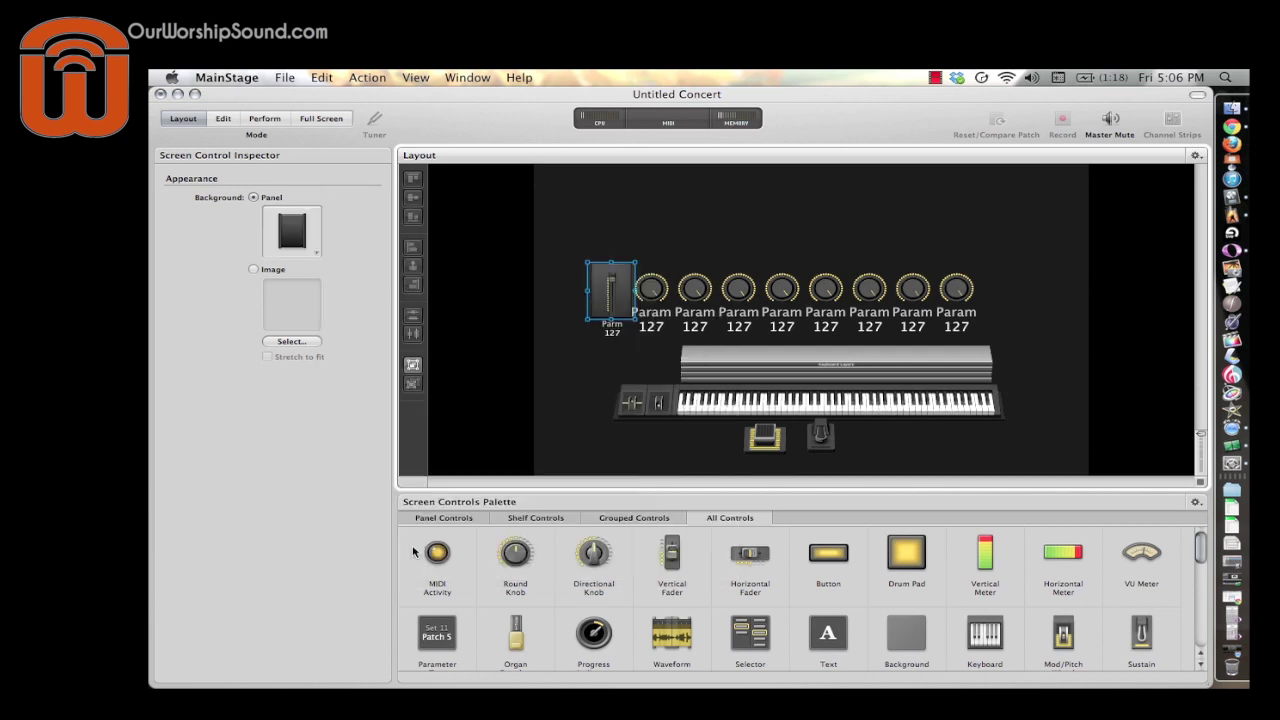
pyautogui.moveTo(637, 325); pyautogui.dragTo(995, 345)
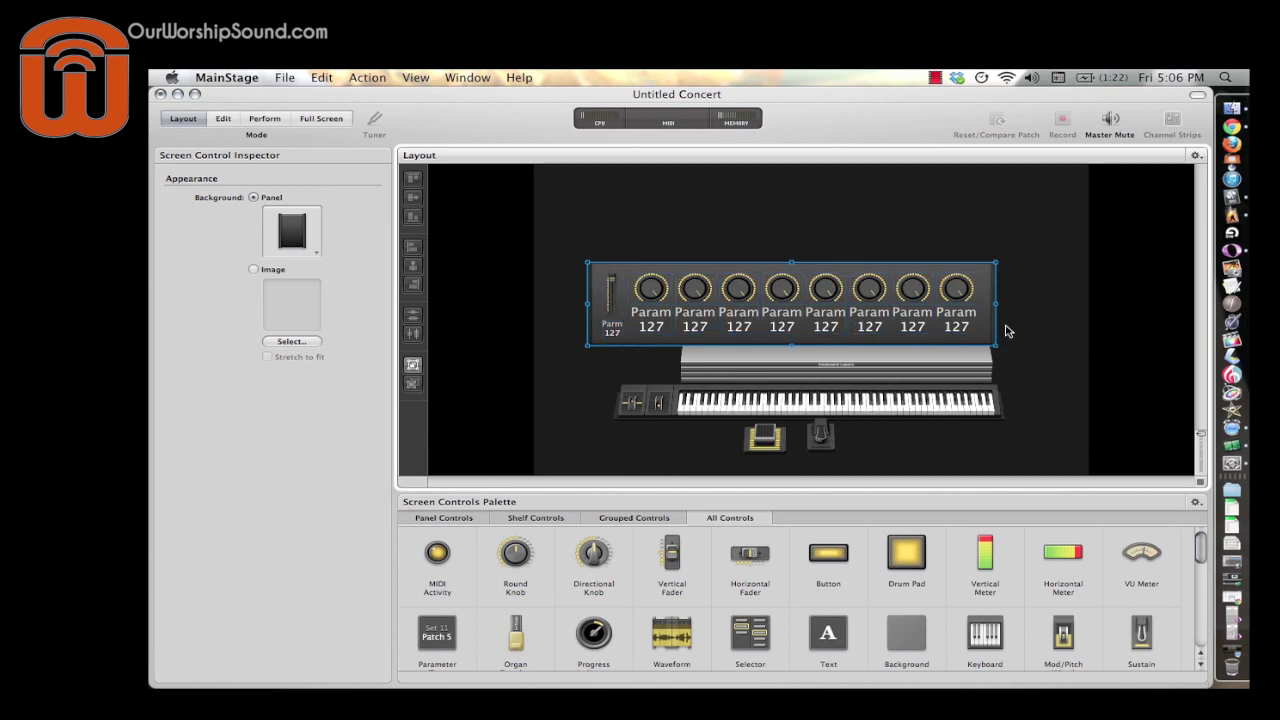
# Group the background panel, the vertical fader and the eight knobs into one unit
pyautogui.moveTo(1022, 246); pyautogui.dragTo(586, 313)
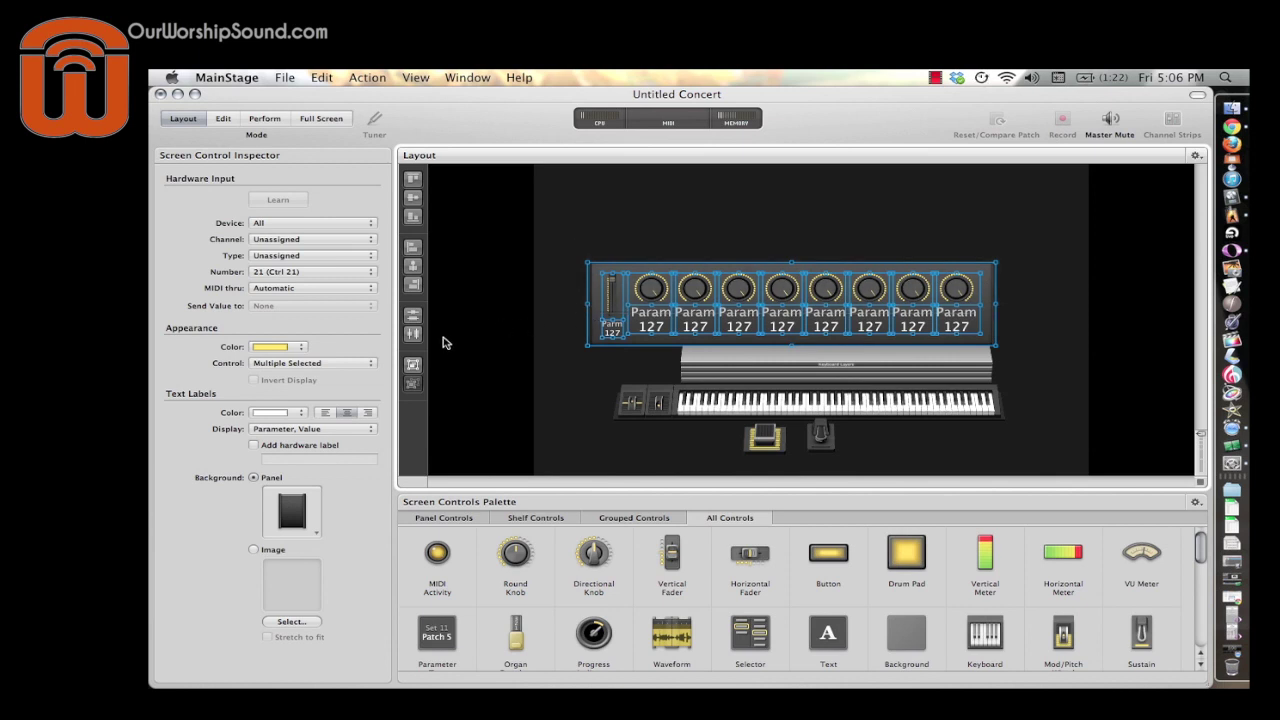
pyautogui.click(415, 366)
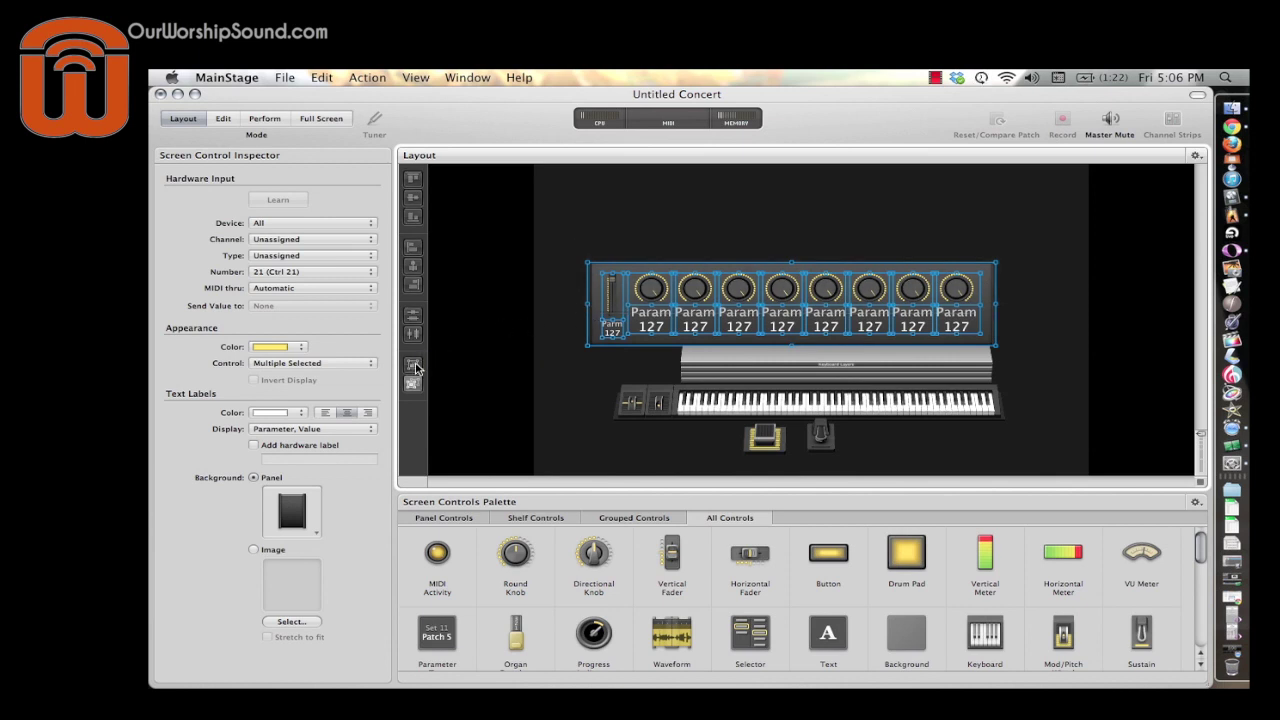
pyautogui.click(570, 327)
pyautogui.click(603, 337)
pyautogui.click(598, 344)
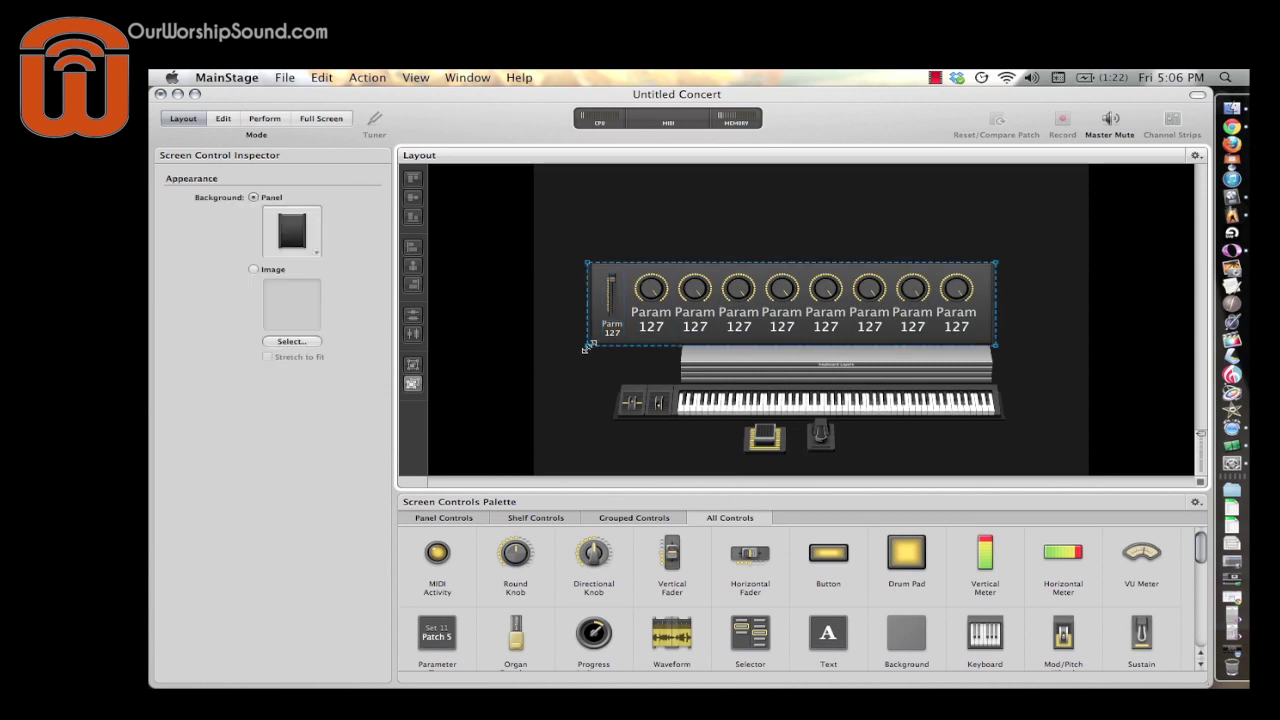
# Shrink the grouped control panel to roughly the keyboard's width and raise it slightly above the keyboard
pyautogui.moveTo(588, 346); pyautogui.dragTo(618, 340)
pyautogui.moveTo(697, 283); pyautogui.dragTo(697, 257)
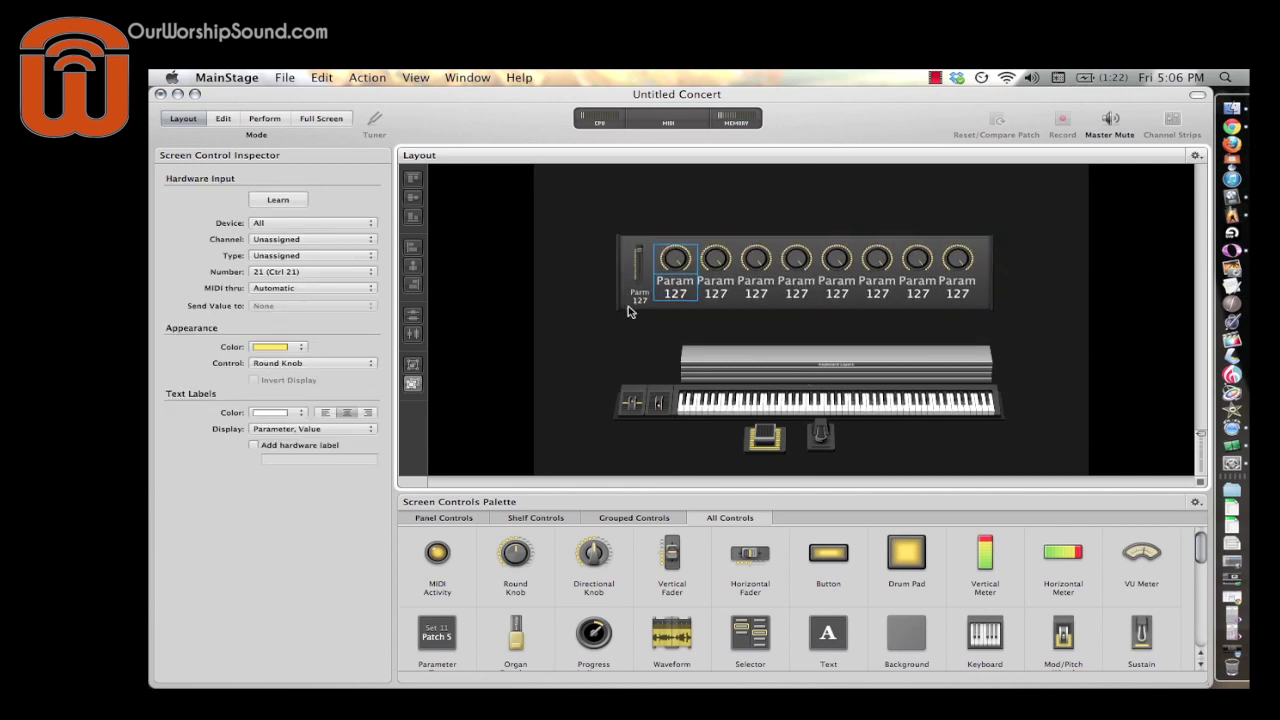
pyautogui.moveTo(727, 304); pyautogui.dragTo(727, 318)
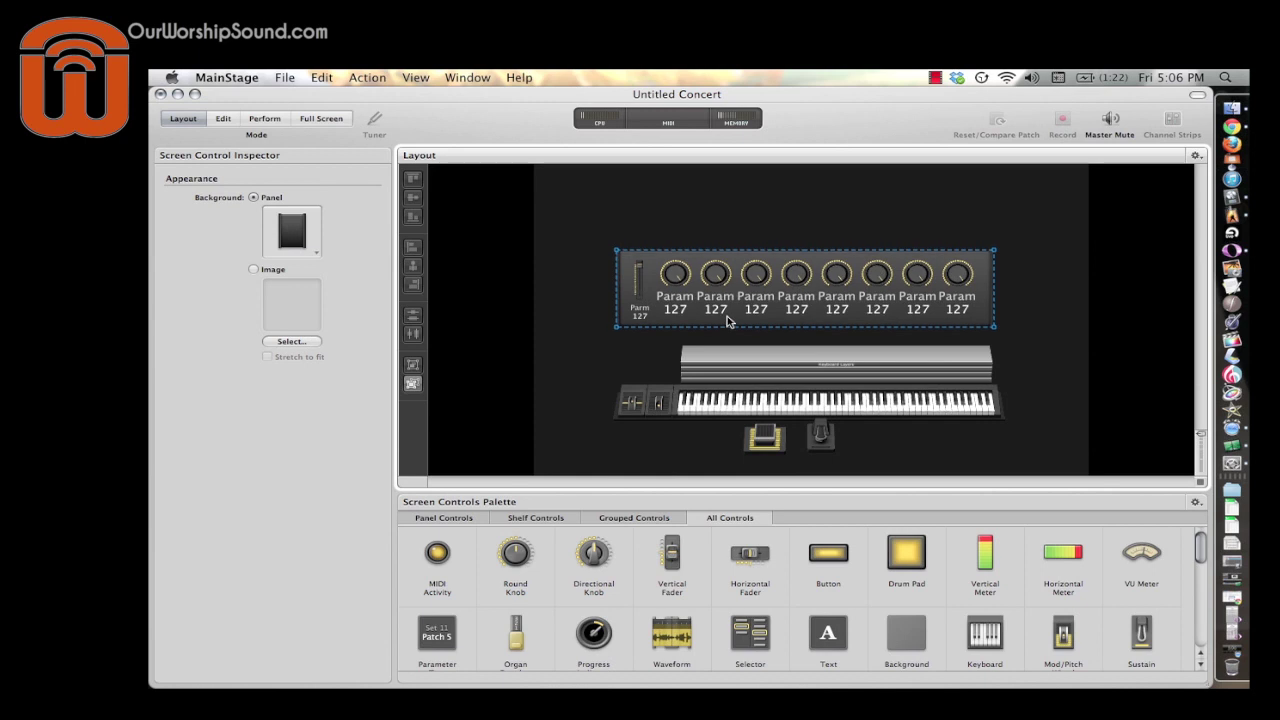
# Add the hardware label MASTER to the vertical fader
pyautogui.click(646, 316)
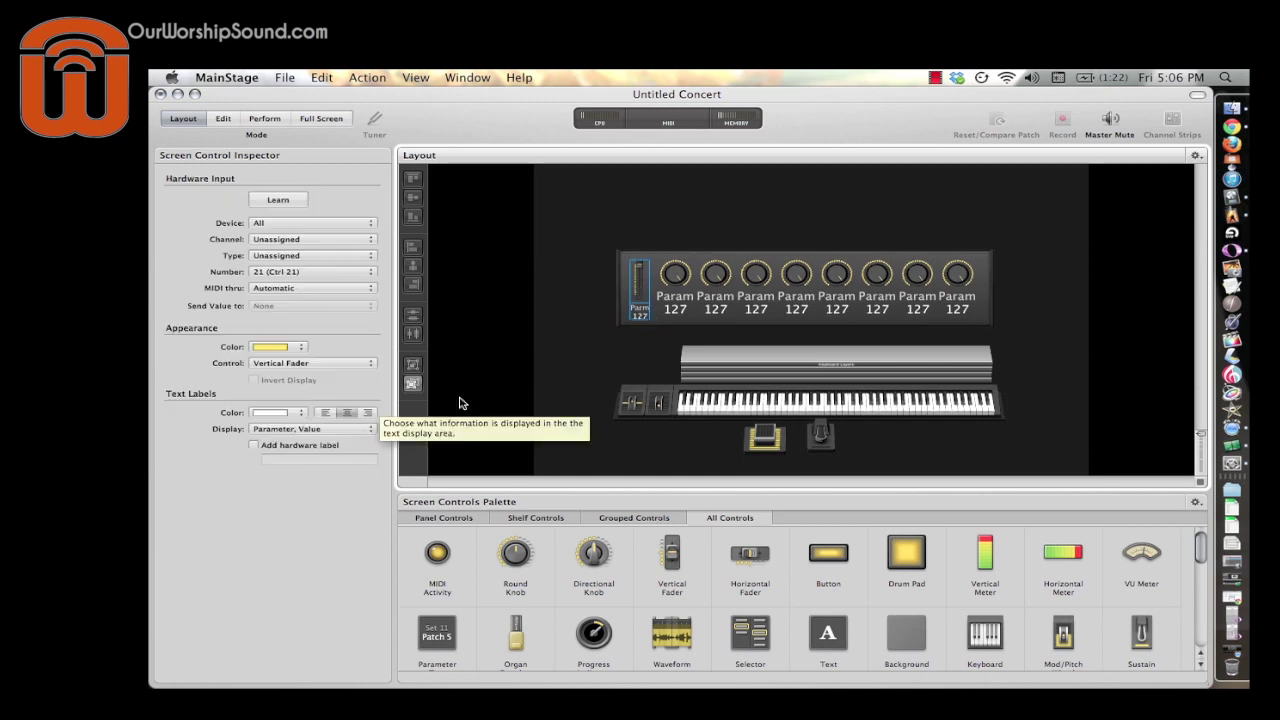
pyautogui.click(252, 446)
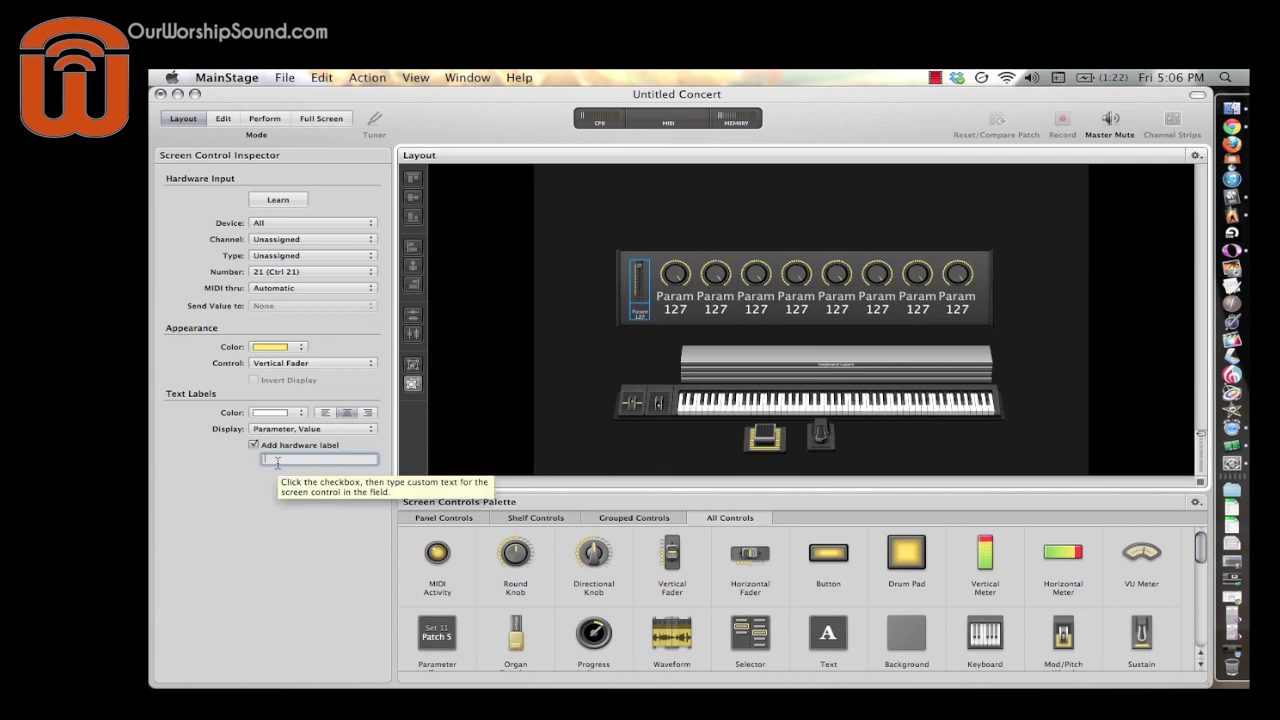
pyautogui.write('MASTER')
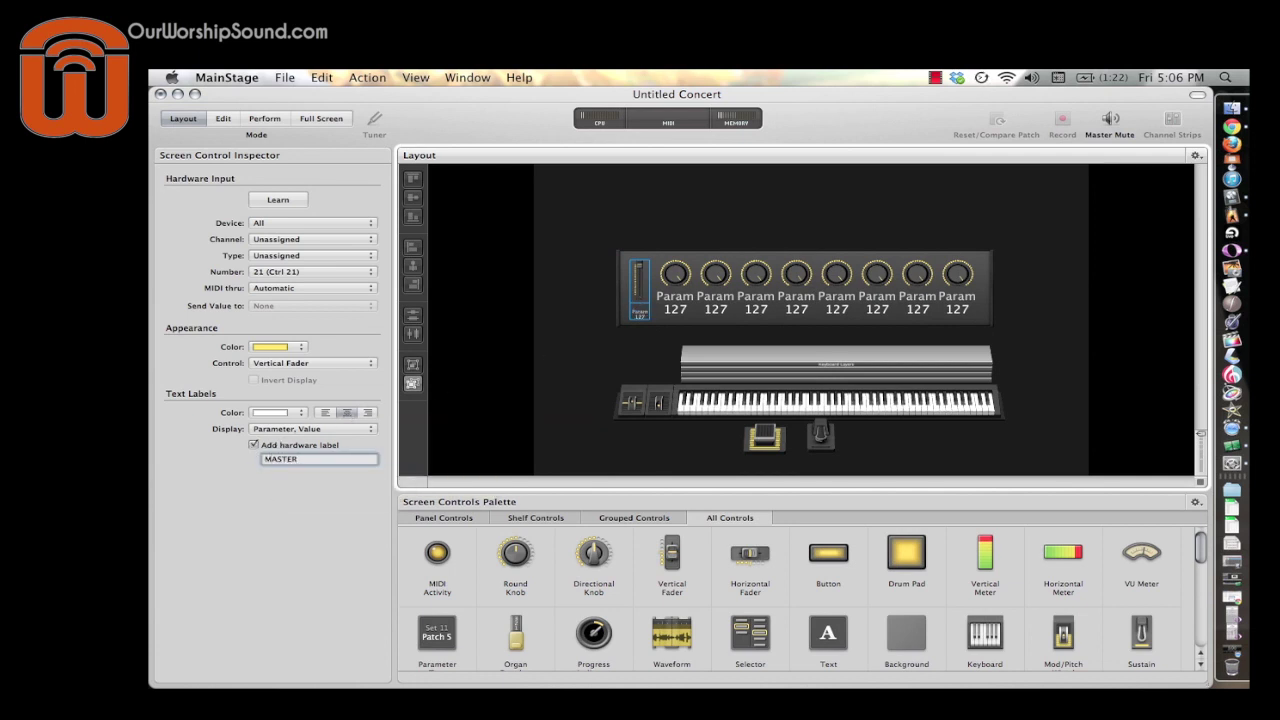
# Add the hardware labels PIANO to the first knob and RHODES to the second knob
pyautogui.click(673, 280)
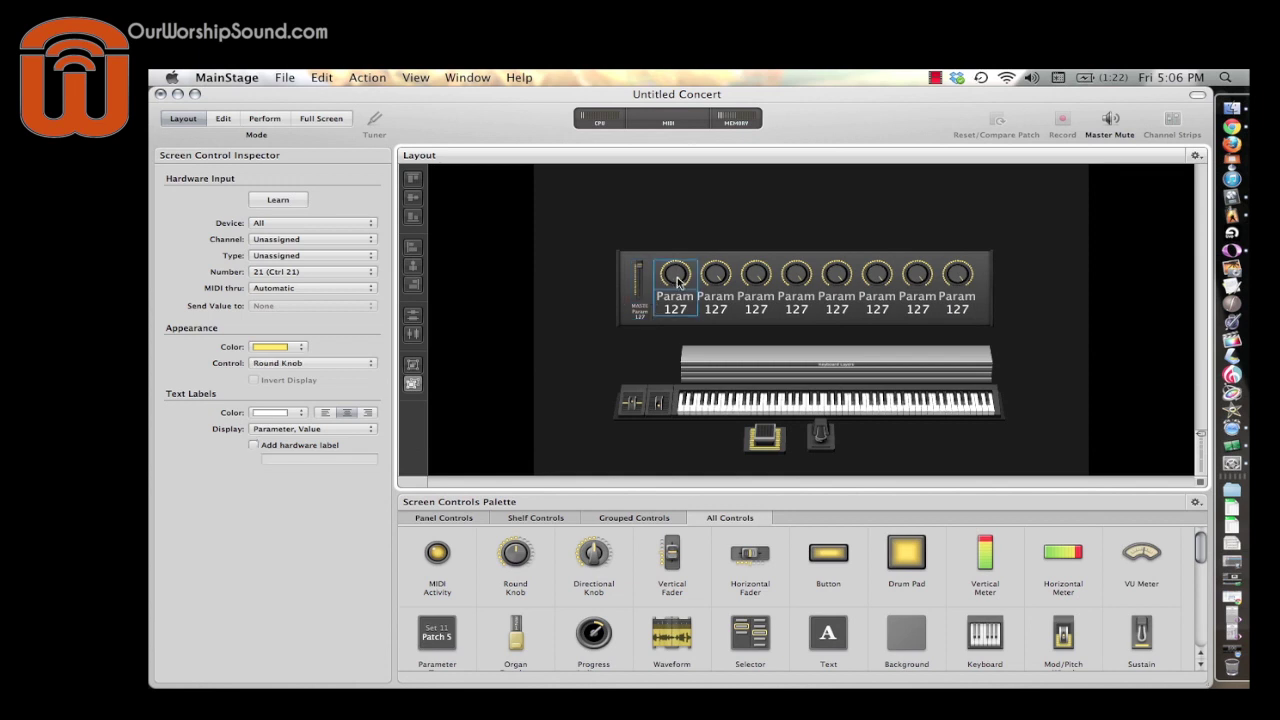
pyautogui.click(253, 445)
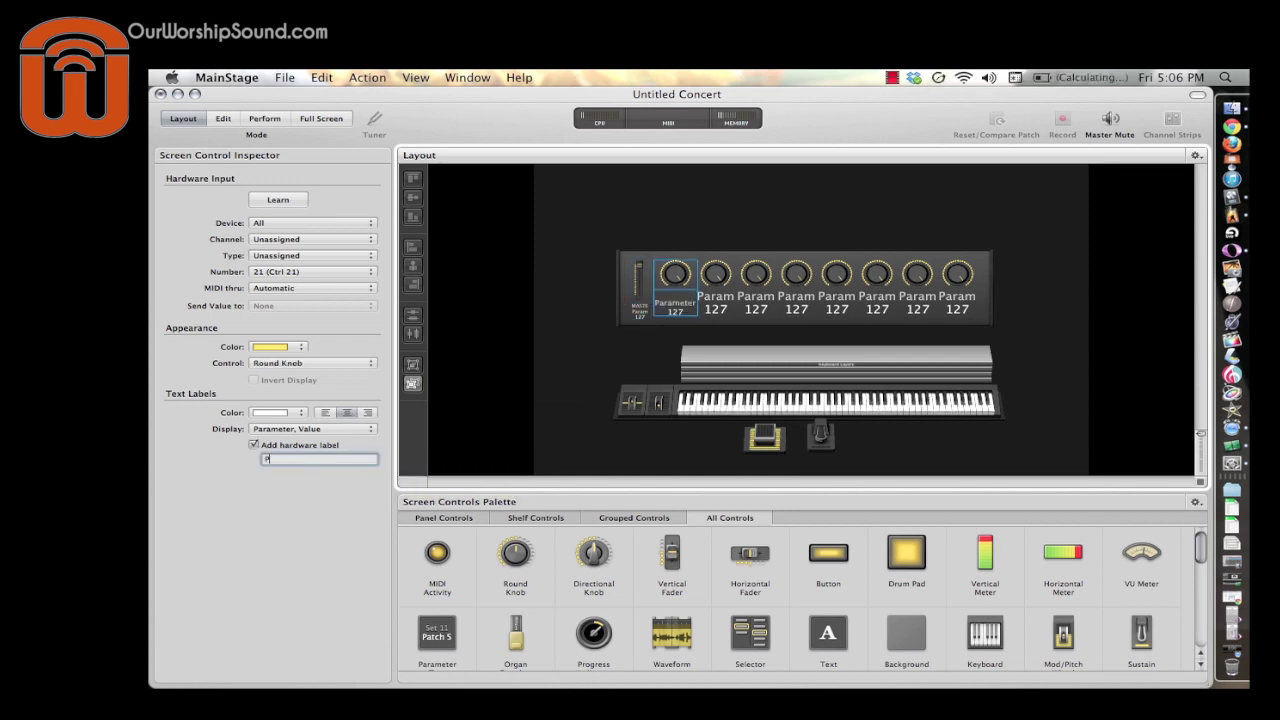
pyautogui.write('PIANO')
pyautogui.click(718, 280)
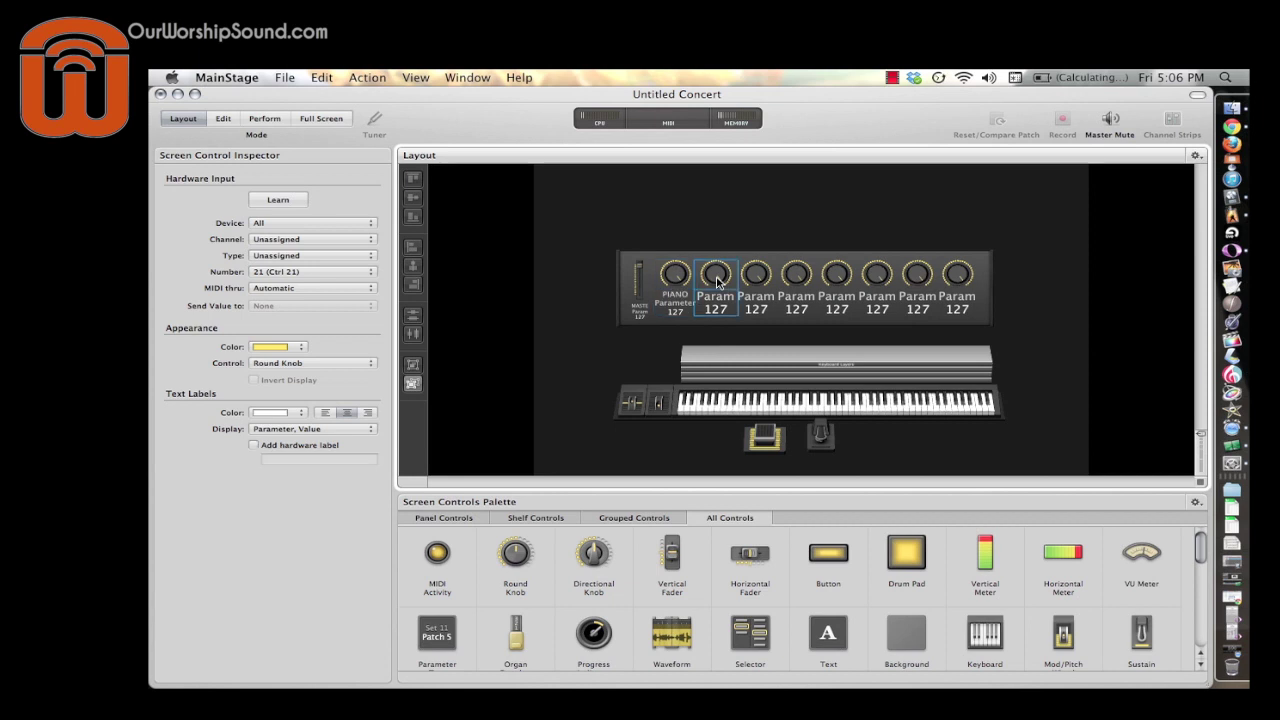
pyautogui.click(253, 445)
pyautogui.write('RHODES')
# Add the hardware labels PAD to the third knob and STRINGS to the fourth knob
pyautogui.click(758, 285)
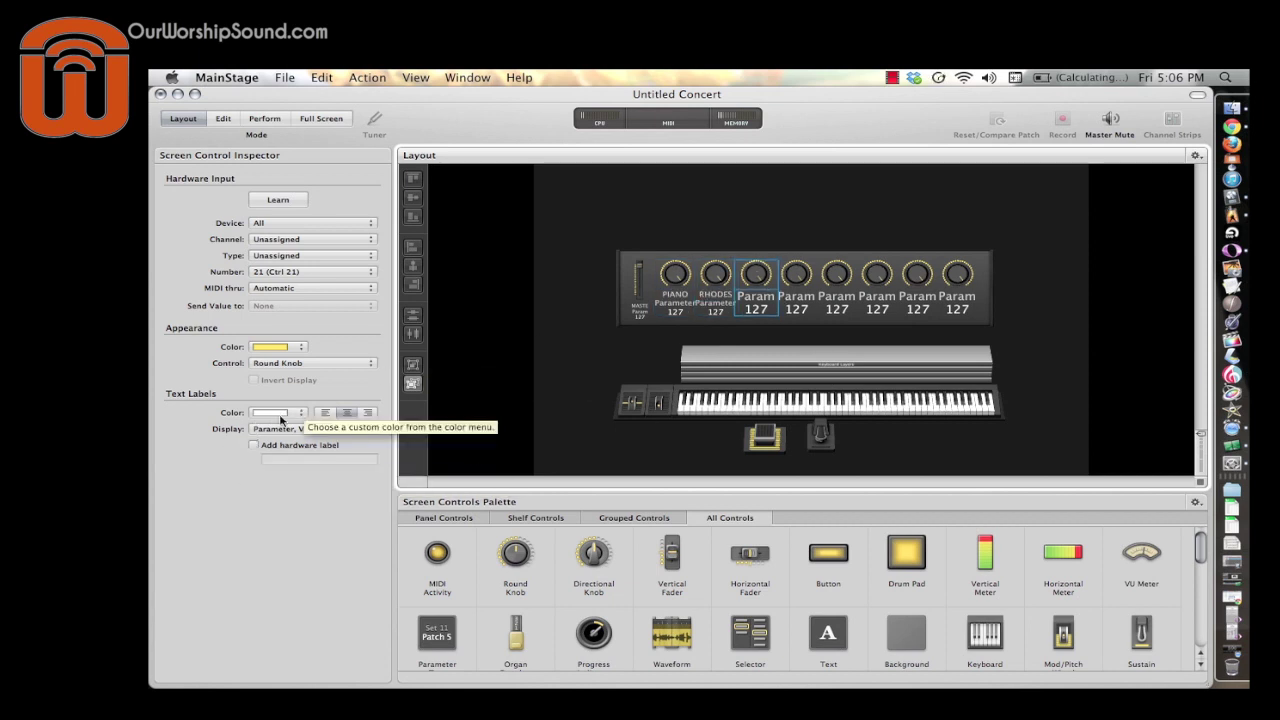
pyautogui.click(254, 445)
pyautogui.write('PAD')
pyautogui.click(810, 288)
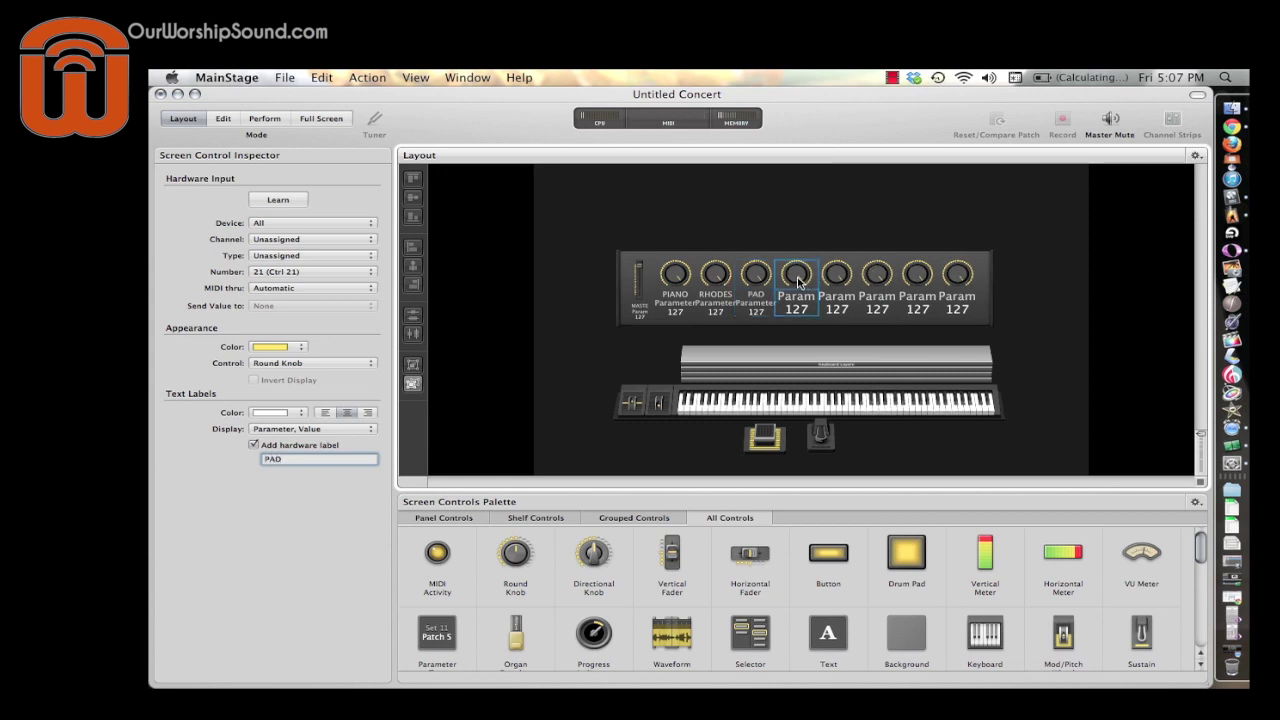
pyautogui.click(254, 445)
pyautogui.write('STRINGS')
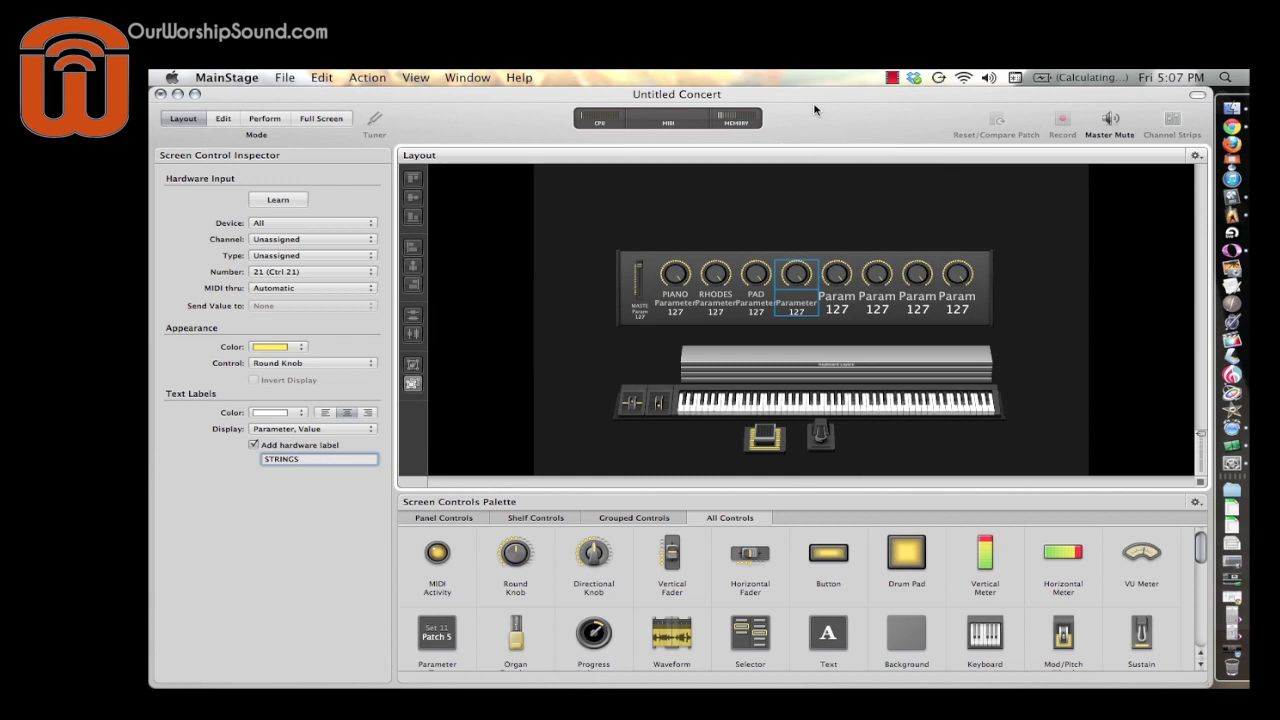
# Add the hardware label "P Delay" to the fifth knob
pyautogui.moveTo(818, 118)
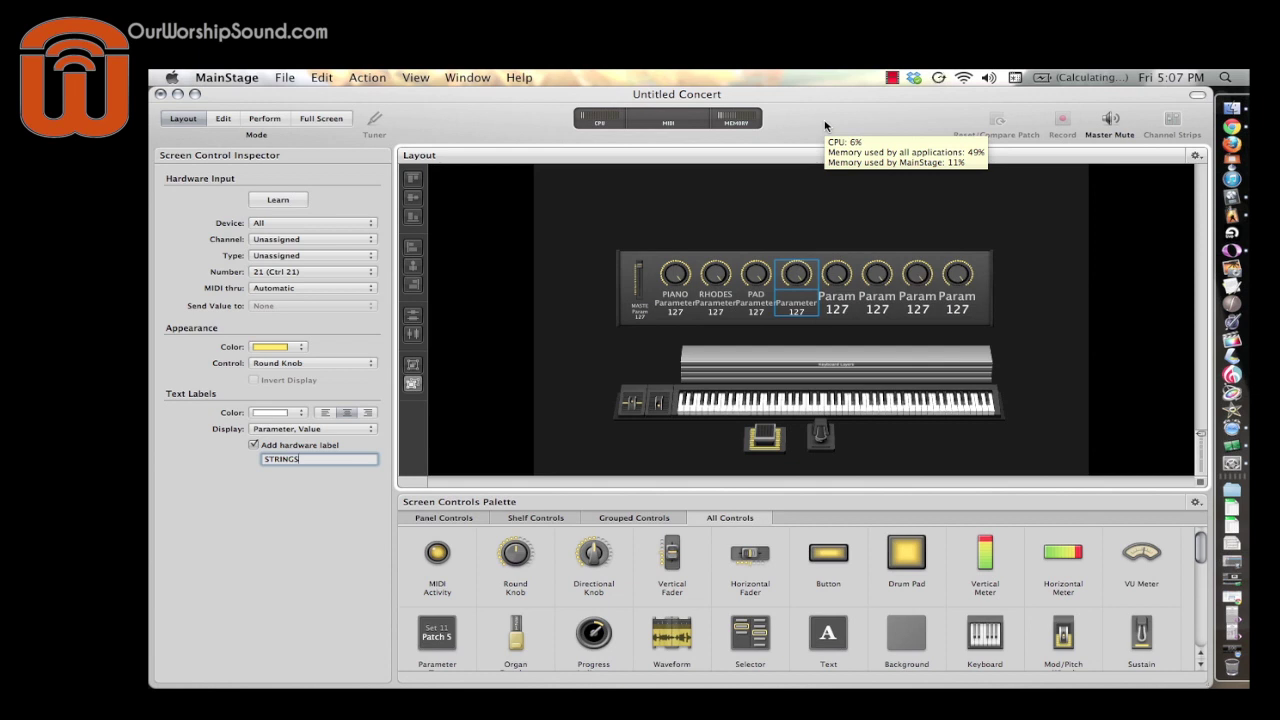
pyautogui.click(838, 276)
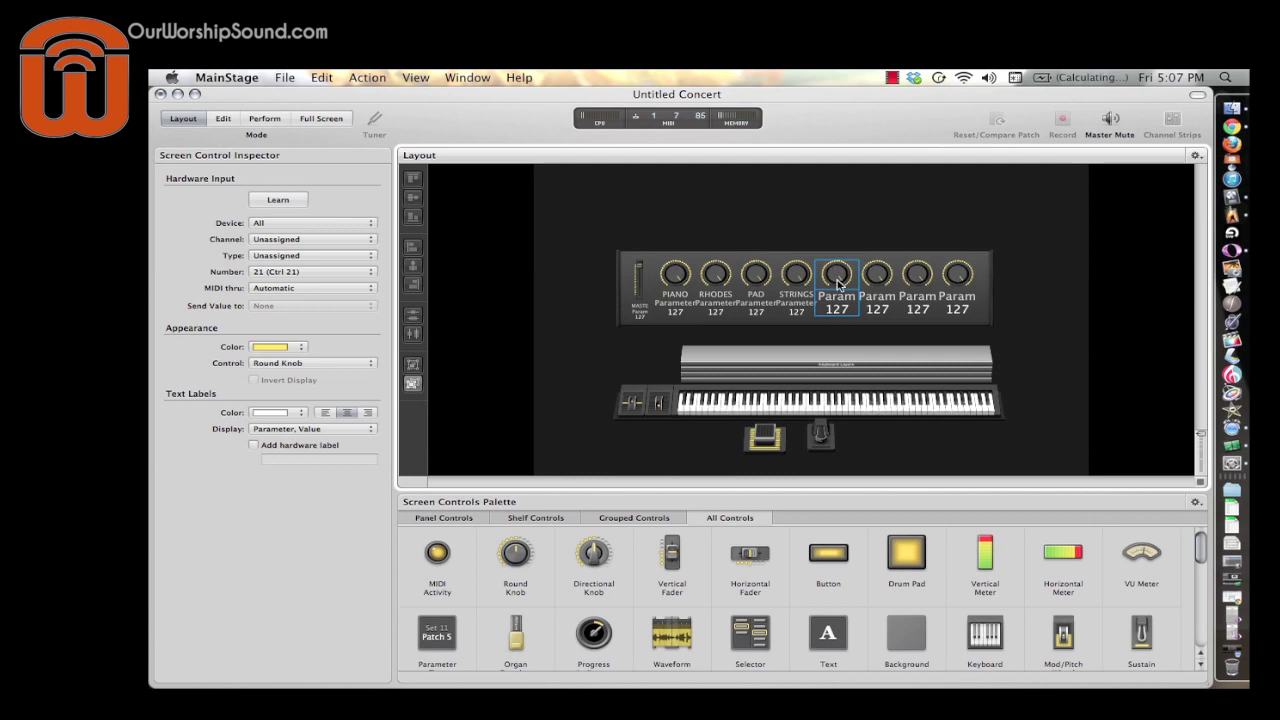
pyautogui.click(254, 445)
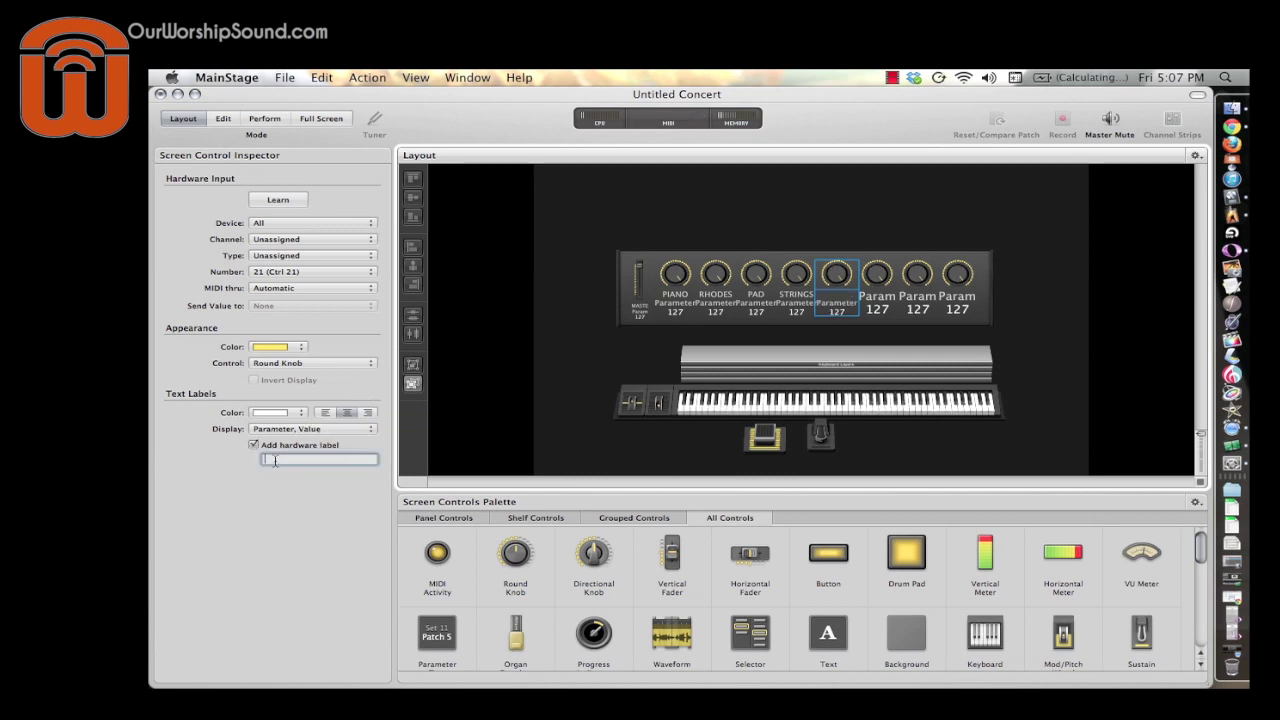
pyautogui.write('P Deal')
pyautogui.press('BackSpace')
pyautogui.press('BackSpace')
pyautogui.write('lay')
pyautogui.press('Return')
# Add the hardware label "R Delay" to the sixth knob and deselect it
pyautogui.click(878, 280)
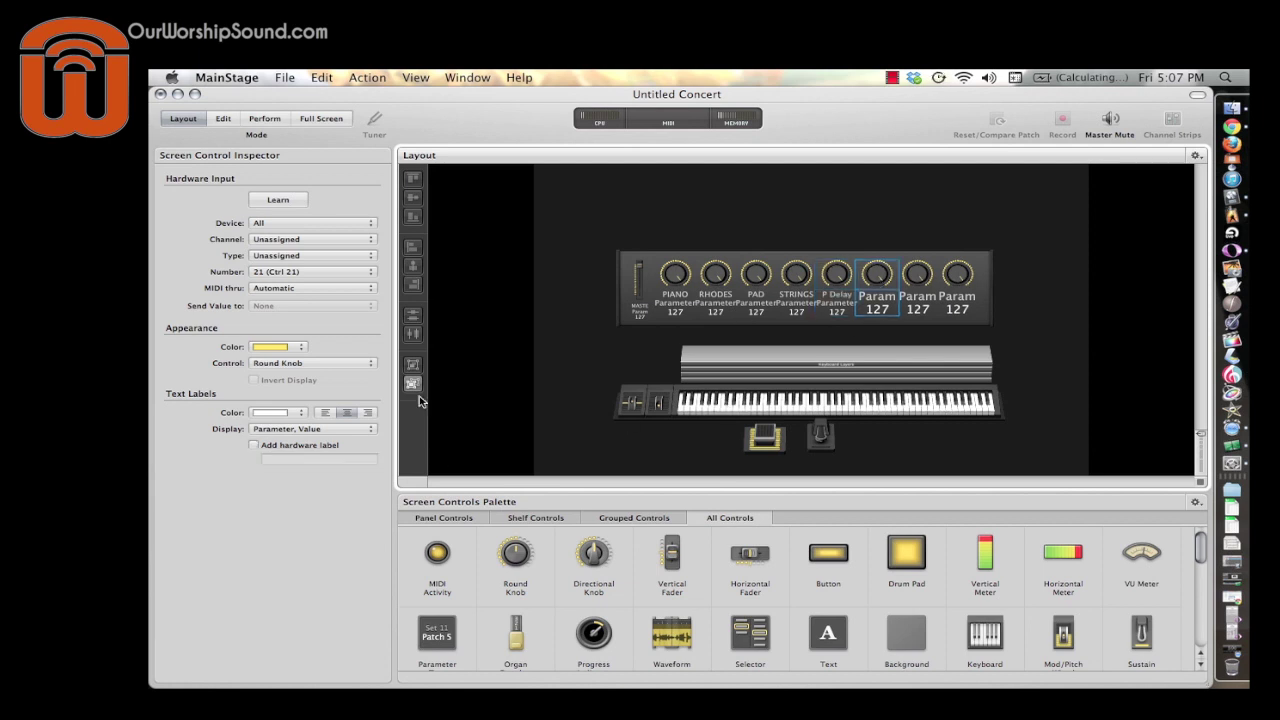
pyautogui.click(256, 445)
pyautogui.click(275, 458)
pyautogui.write('R De')
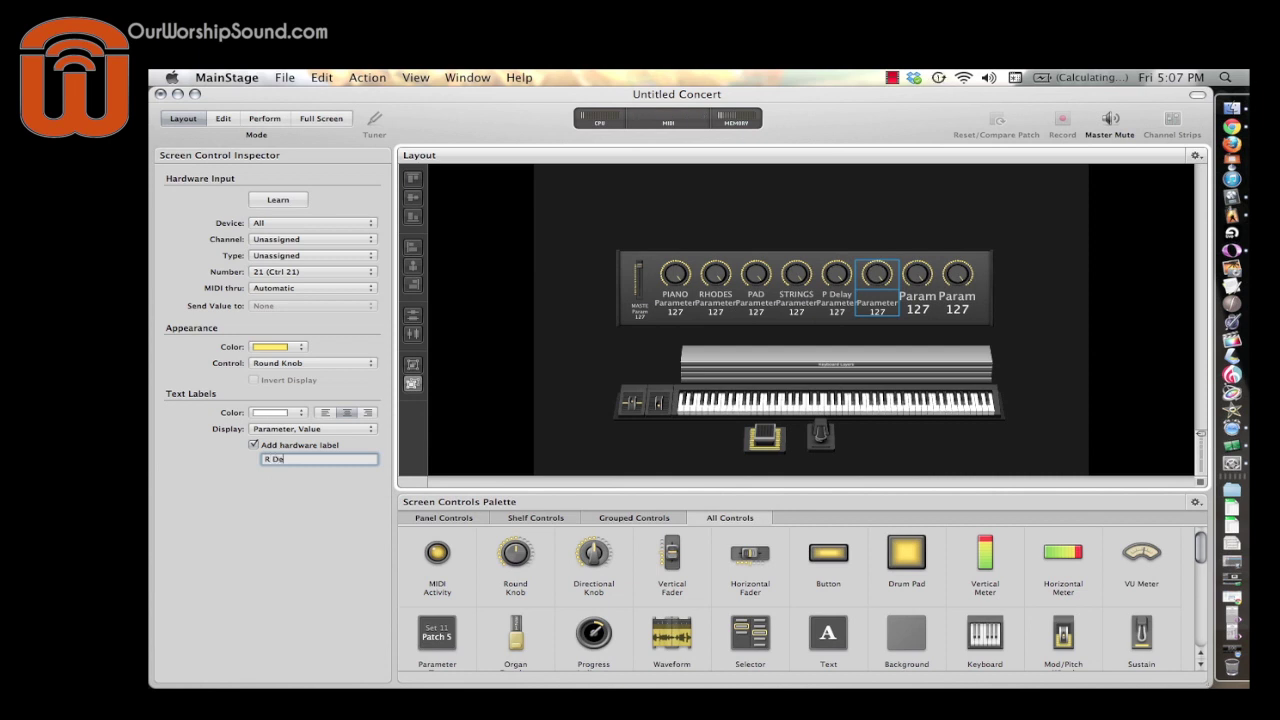
pyautogui.press('Return')
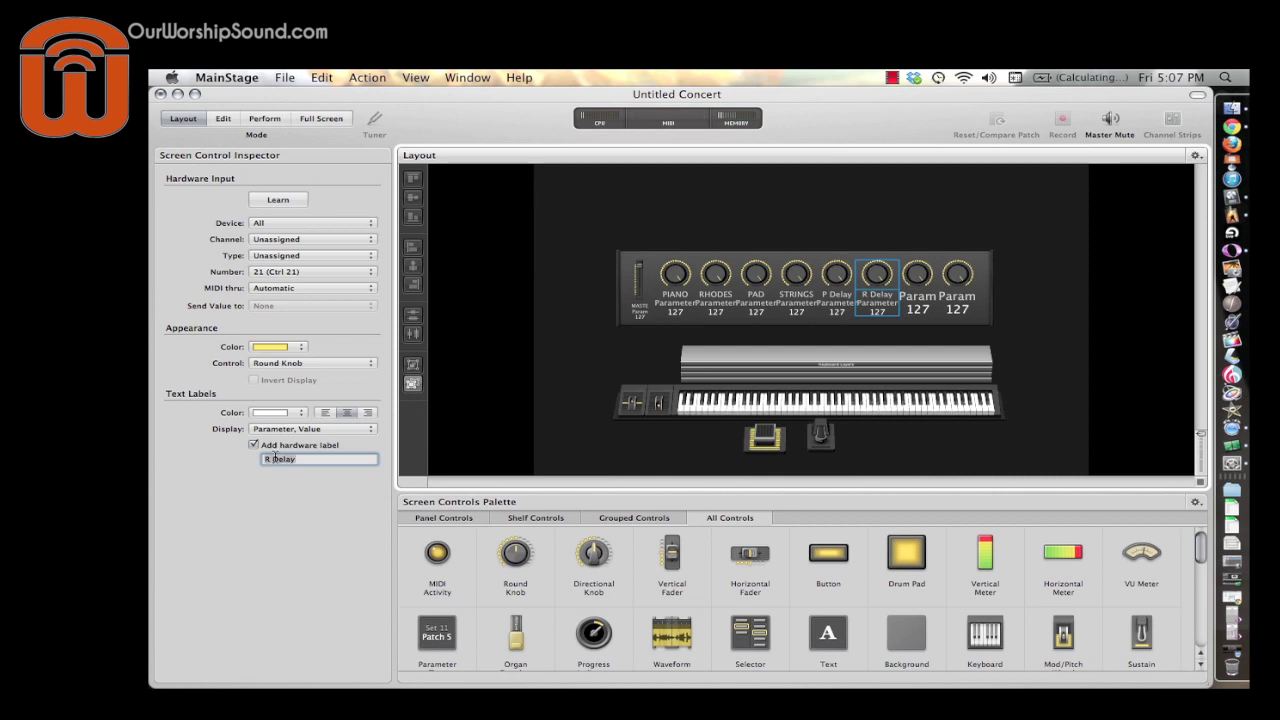
pyautogui.click(566, 329)
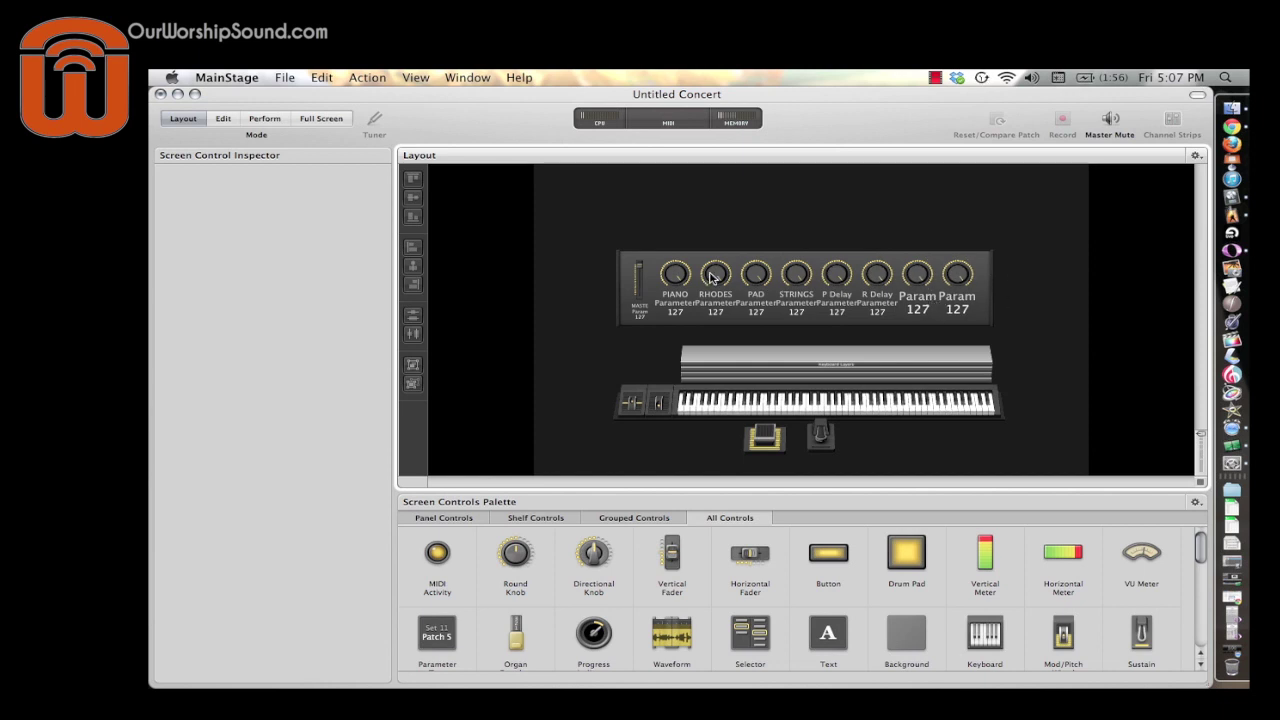
# Nudge the grouped control panel slightly toward the keyboard and place a MIDI activity indicator above the R Delay knob
pyautogui.click(655, 264)
pyautogui.moveTo(653, 263); pyautogui.dragTo(655, 272)
pyautogui.click(590, 248)
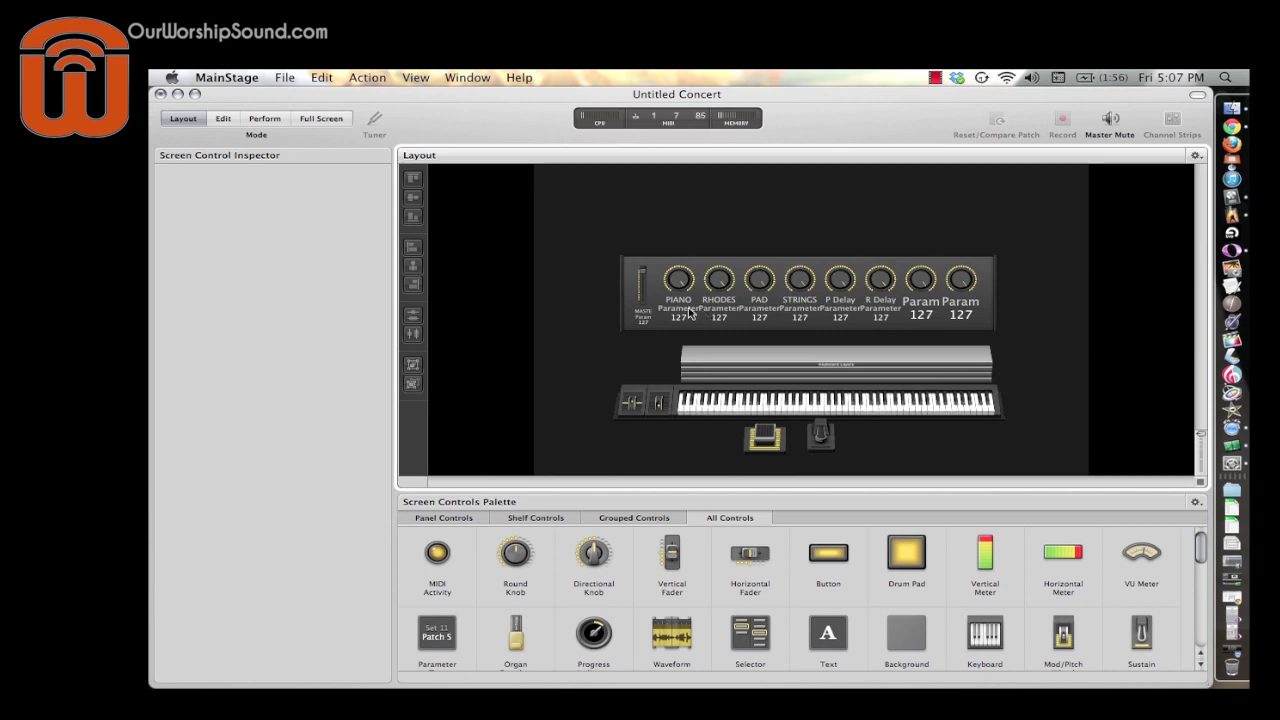
pyautogui.moveTo(437, 556); pyautogui.dragTo(877, 215)
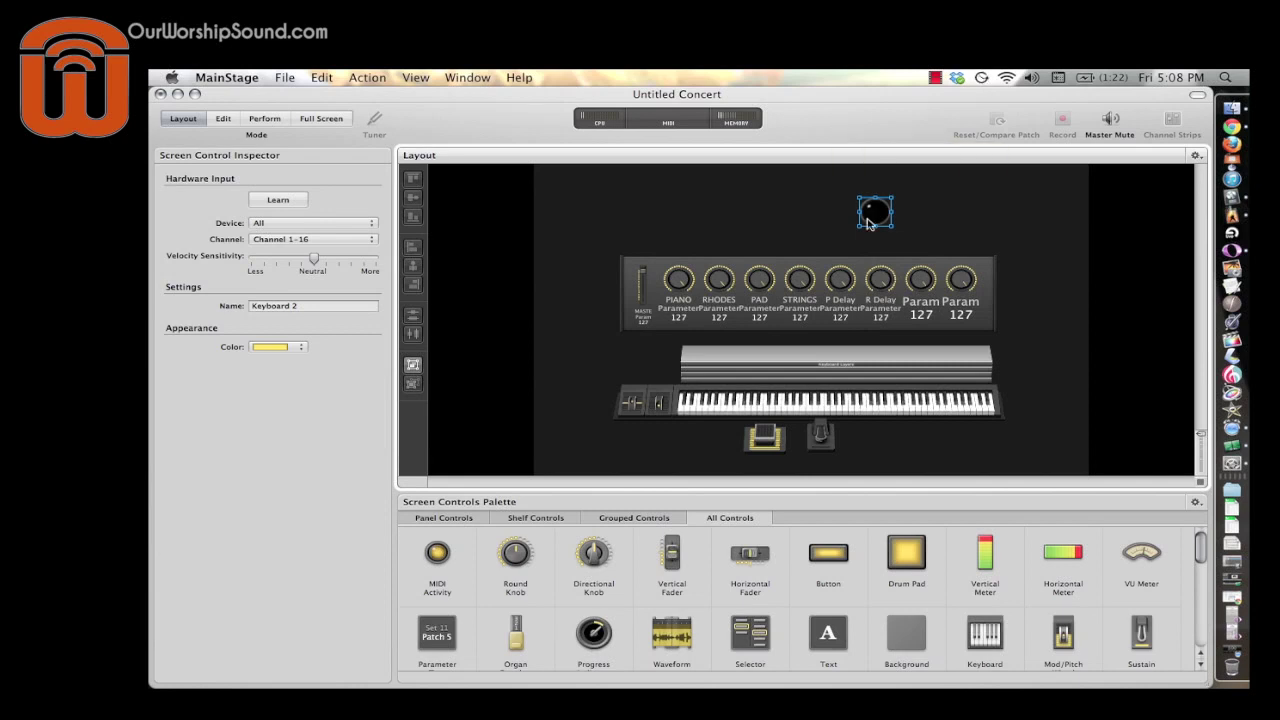
# Place a single drum pad beside the MIDI activity indicator, above the last two knobs
pyautogui.scroll(-5, 983, 580)
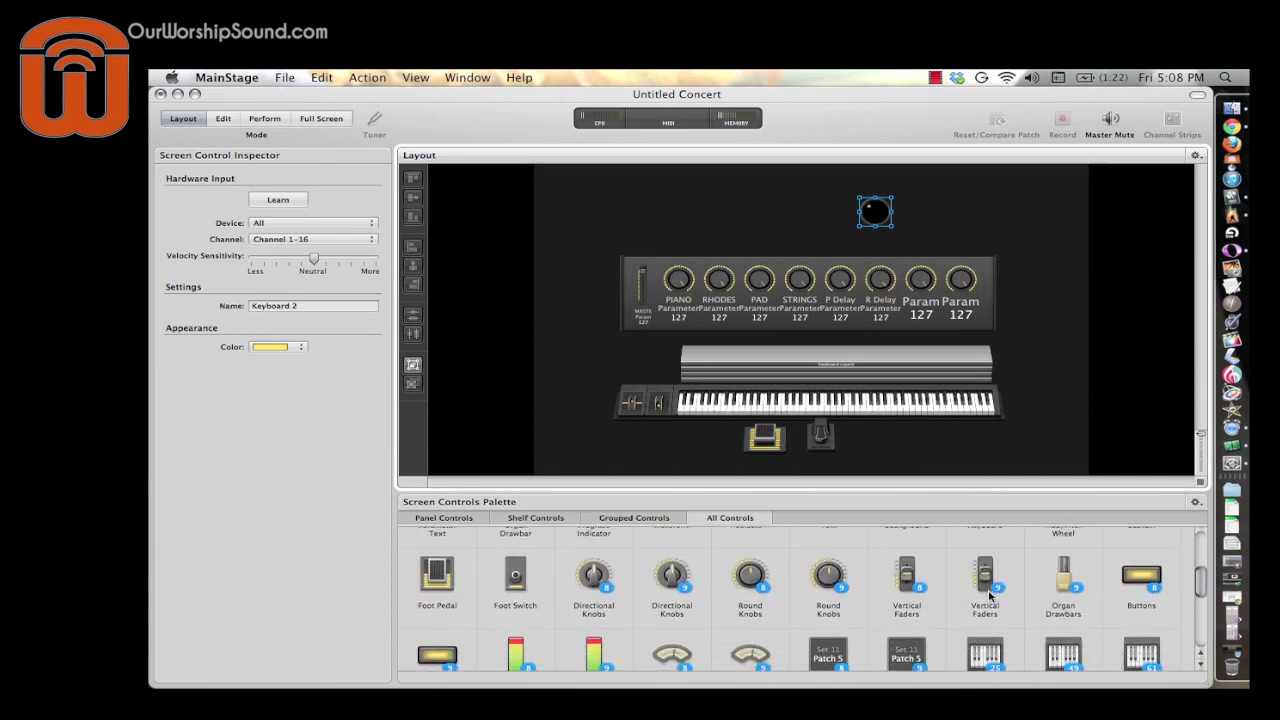
pyautogui.scroll(-2, 983, 585)
pyautogui.scroll(-2, 513, 612)
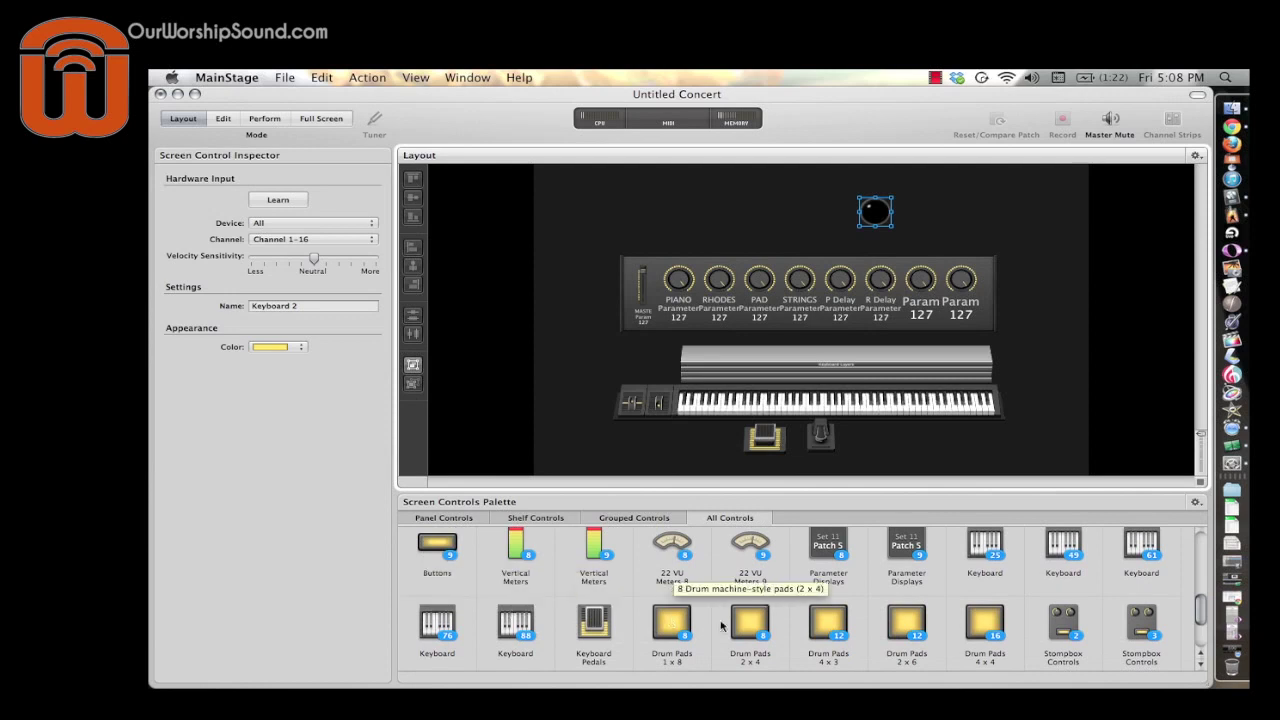
pyautogui.moveTo(424, 543); pyautogui.dragTo(438, 578)
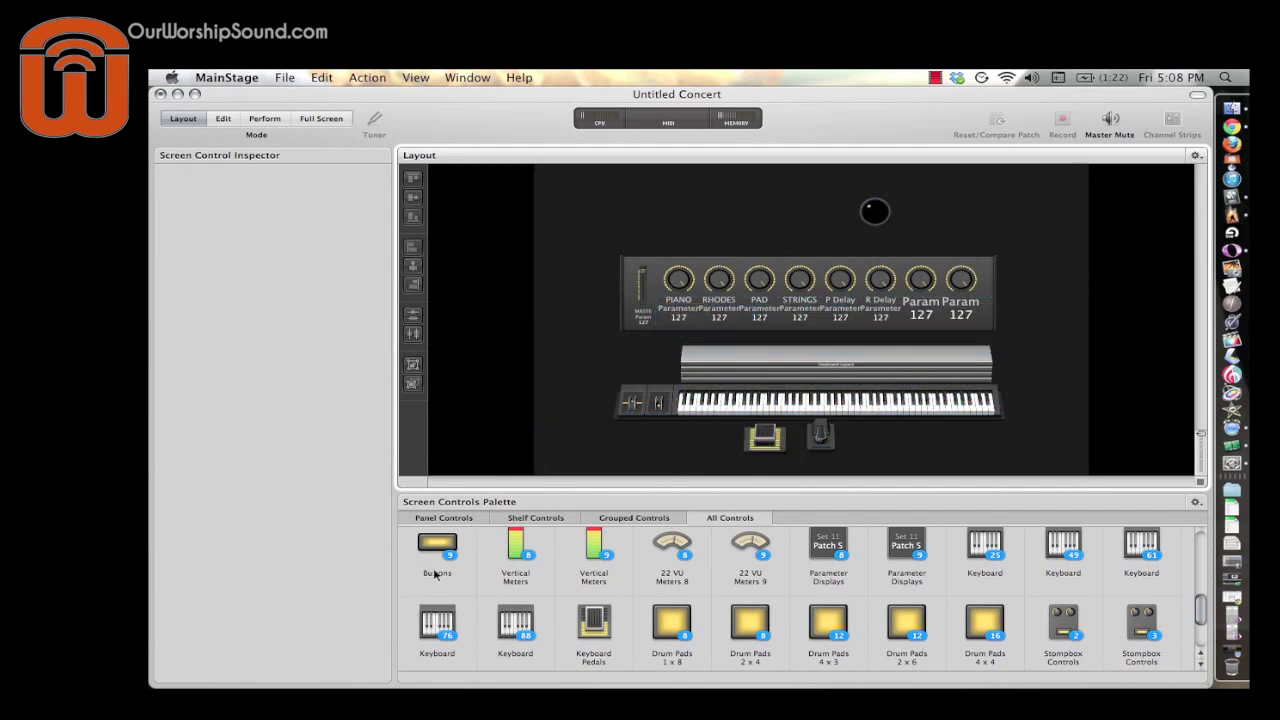
pyautogui.click(438, 578)
pyautogui.scroll(3, 600, 590)
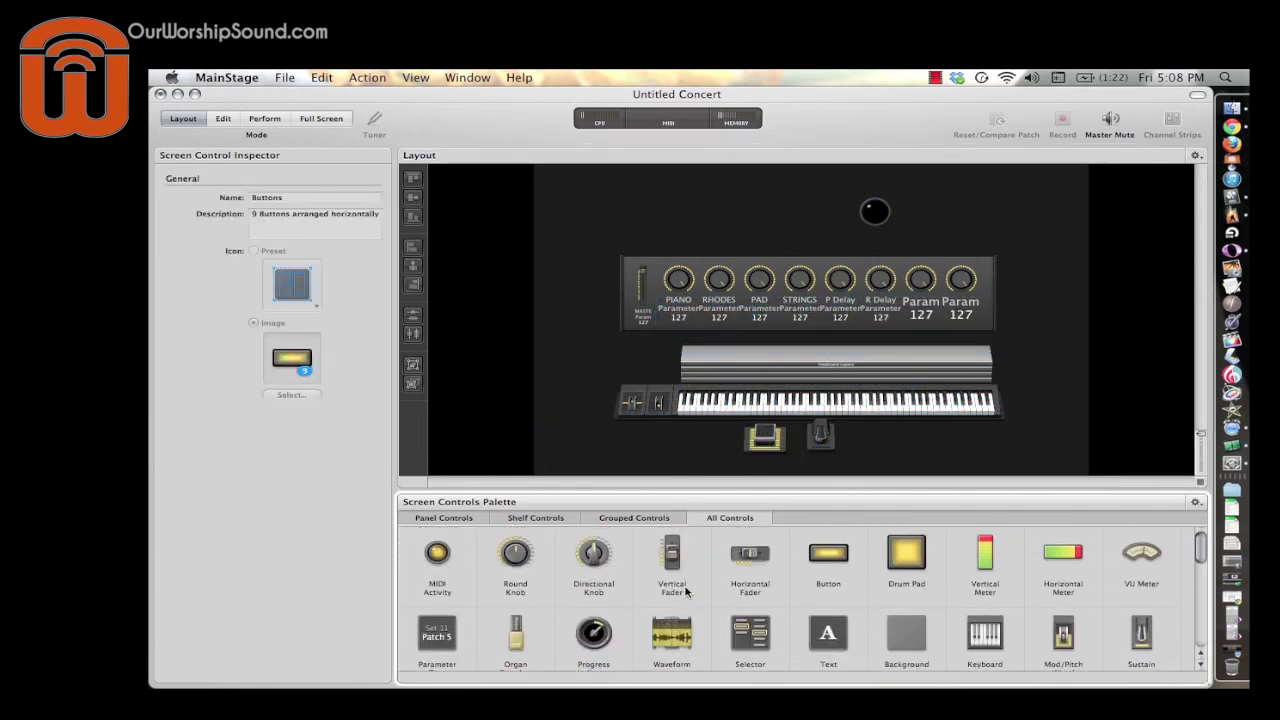
pyautogui.moveTo(906, 556); pyautogui.dragTo(956, 220)
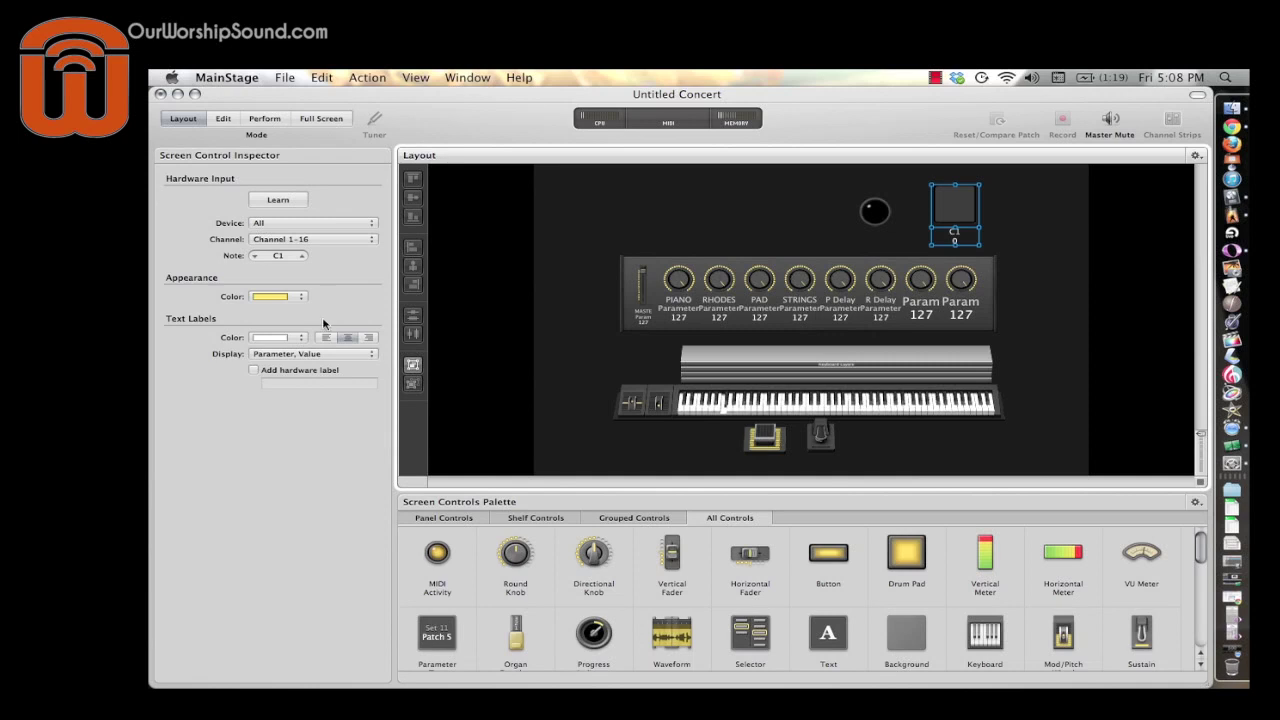
# Add the hardware label PANIC to the drum pad and deselect it
pyautogui.click(252, 371)
pyautogui.click(296, 383)
pyautogui.write('pani')
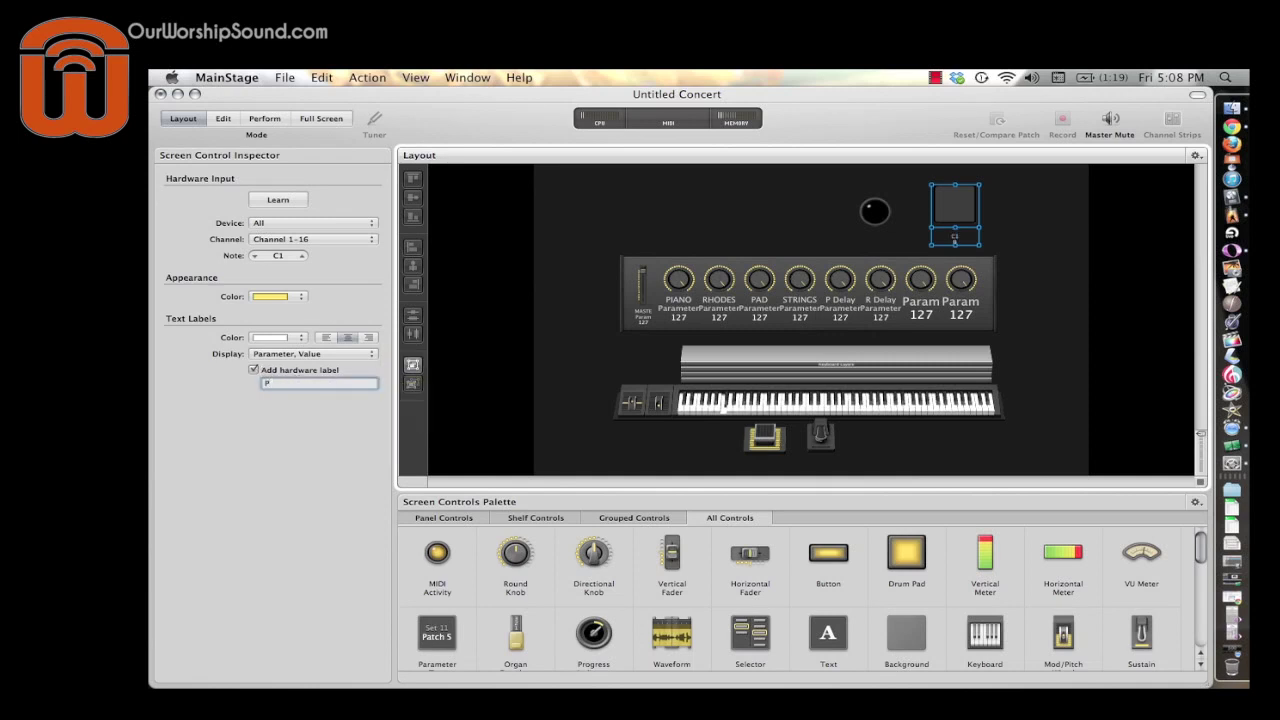
pyautogui.click(748, 224)
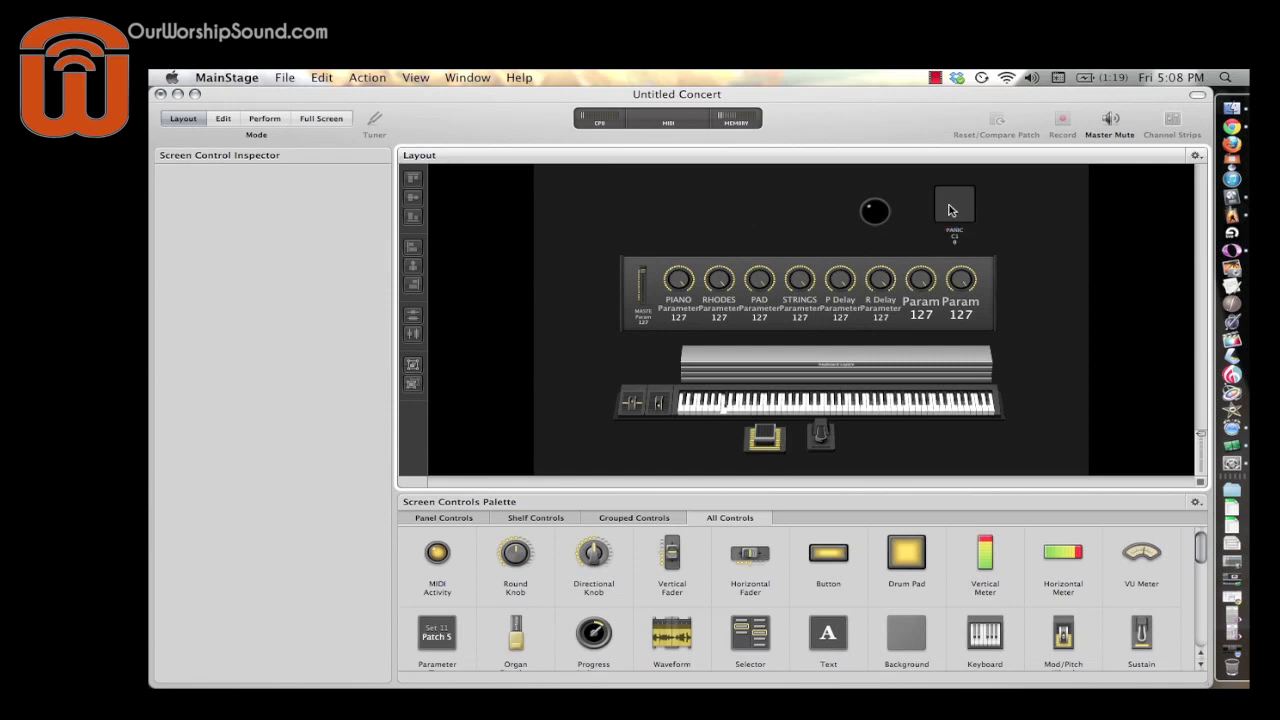
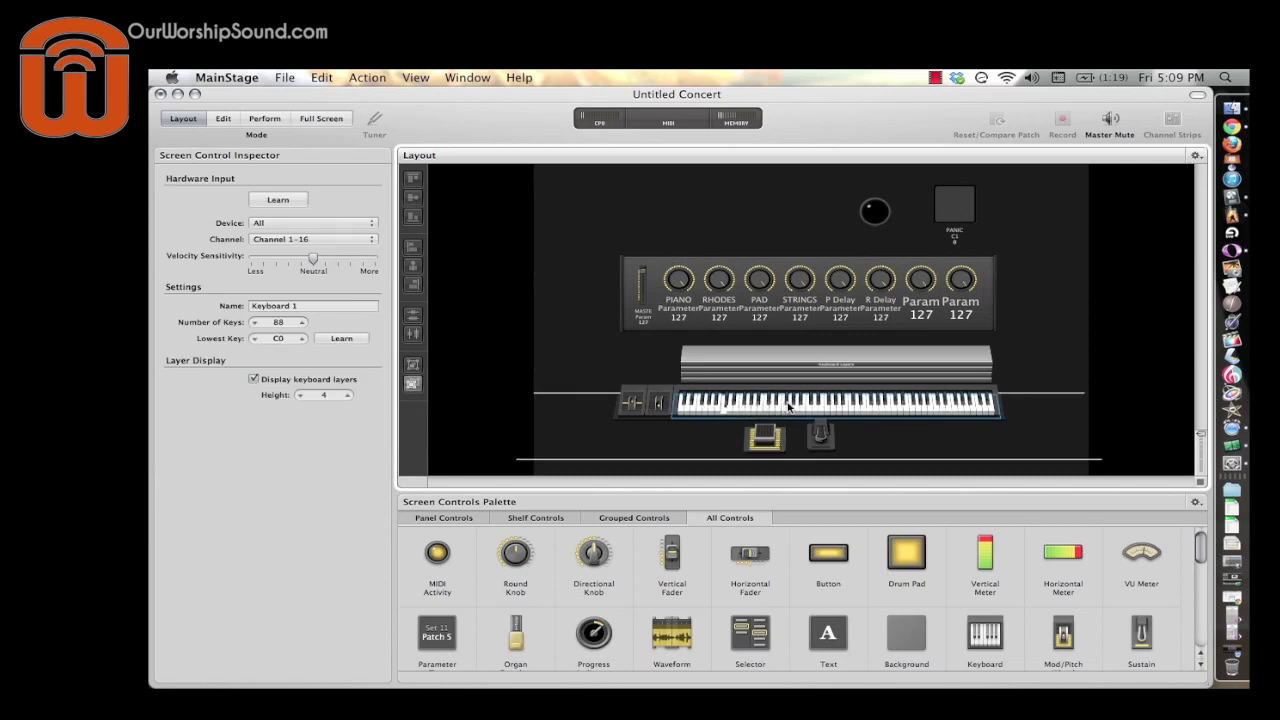
# Use Learn to assign the 88-key keyboard's hardware input to Port B MIDISPORT 2x2 on Channel 1
pyautogui.click(288, 201)
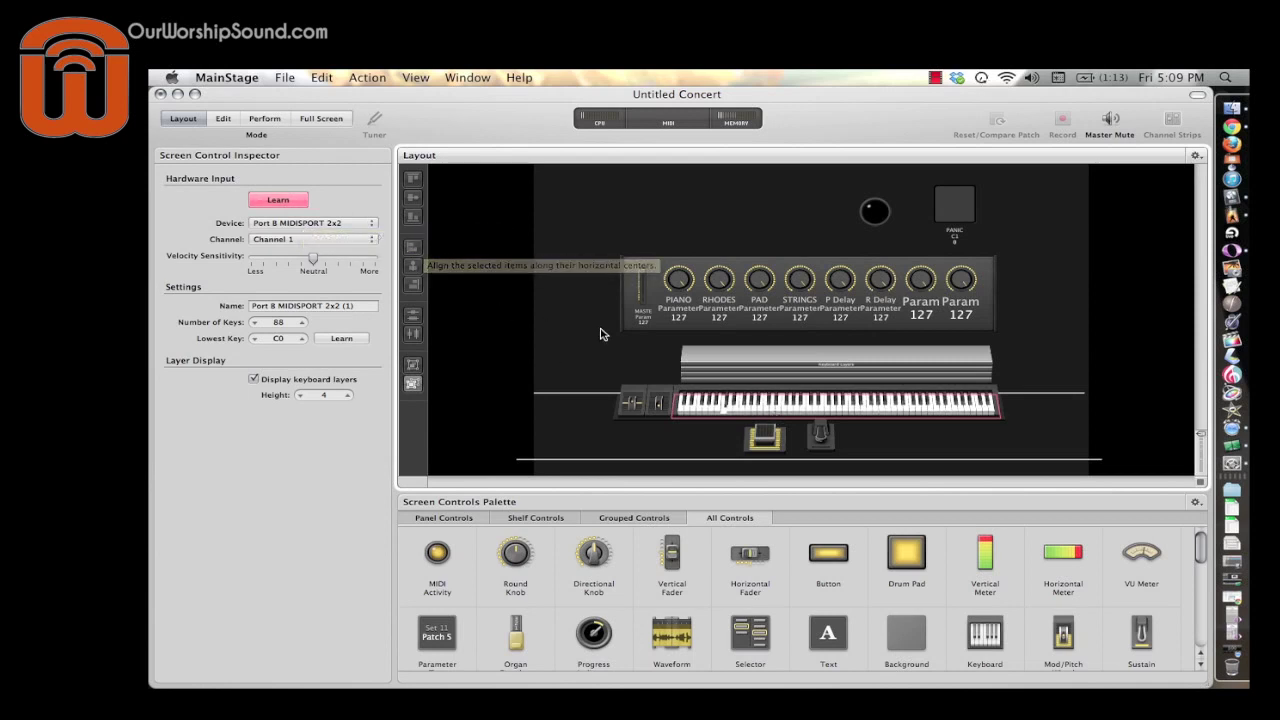
# End the keyboard's learn process, check the workspace in Edit mode past the overlapping-objects warning, and return to Layout mode
pyautogui.click(300, 203)
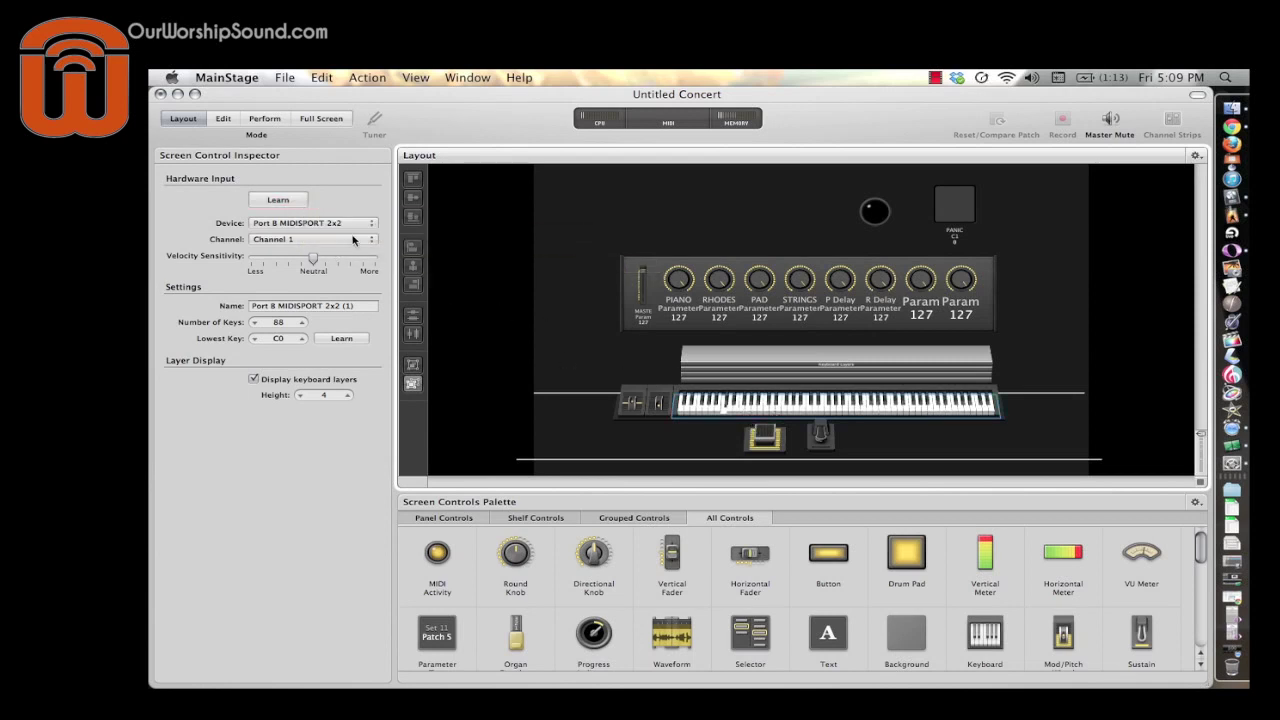
pyautogui.click(223, 119)
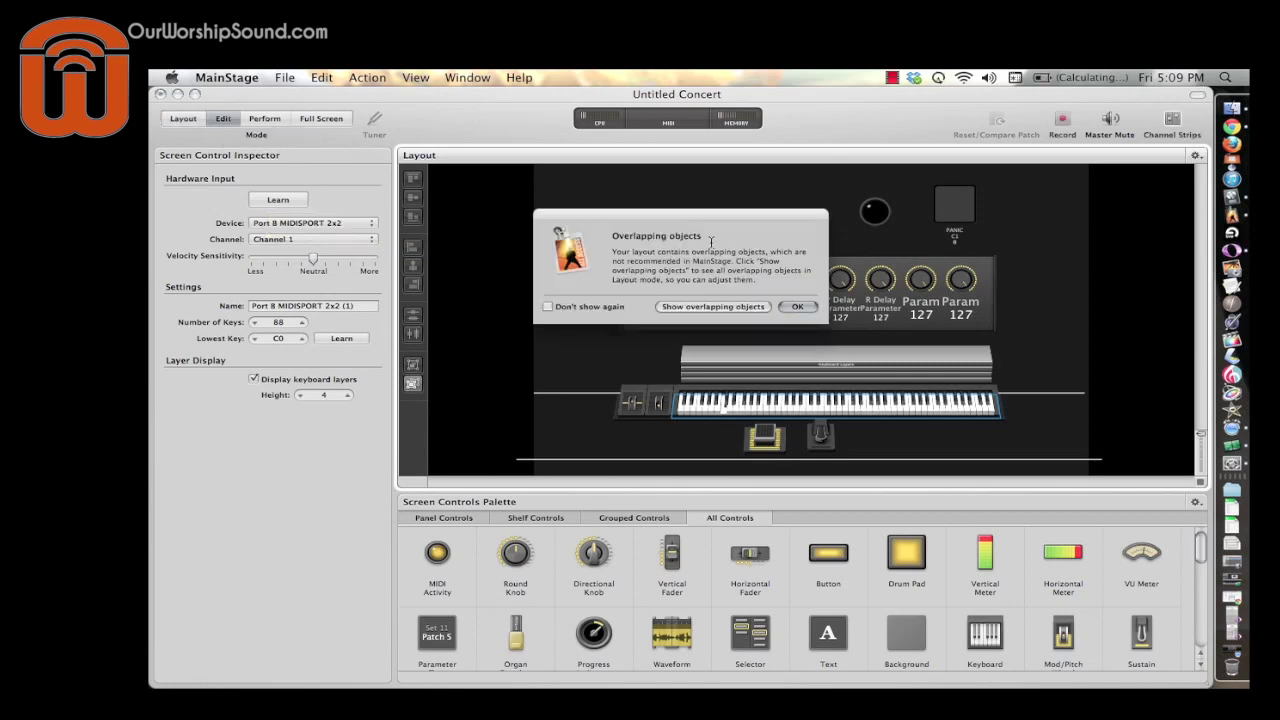
pyautogui.click(798, 307)
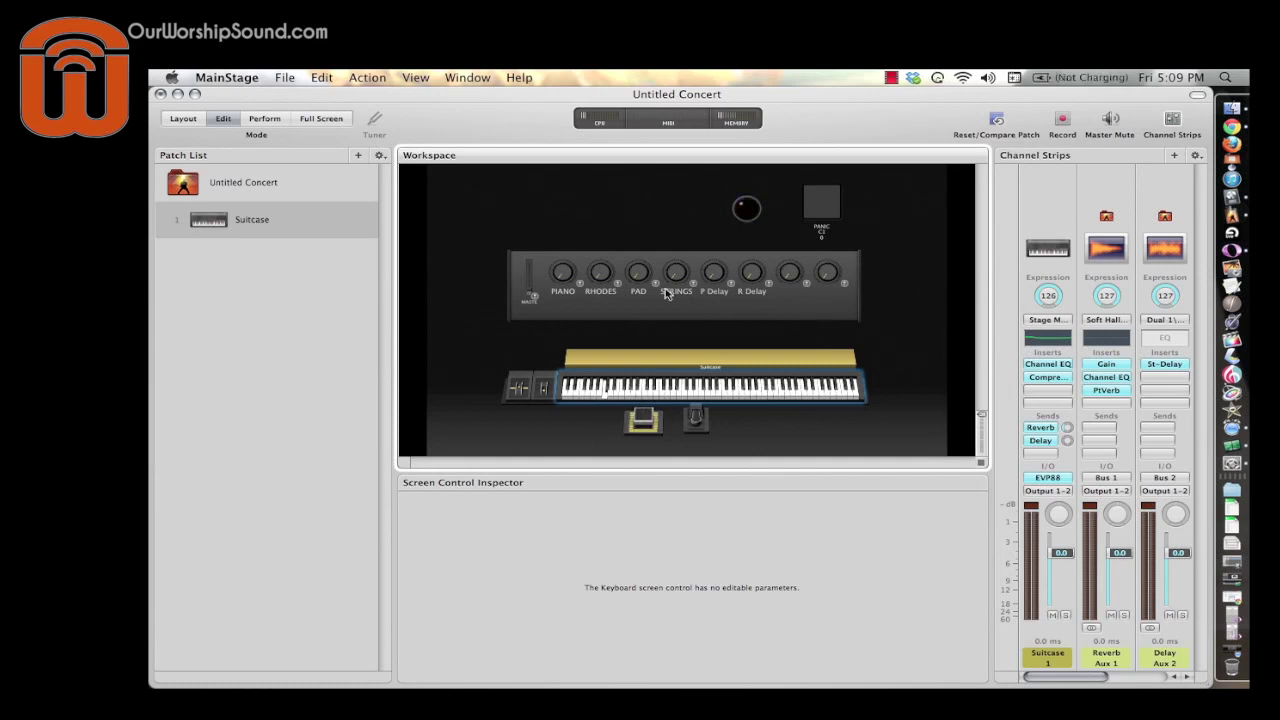
pyautogui.click(177, 122)
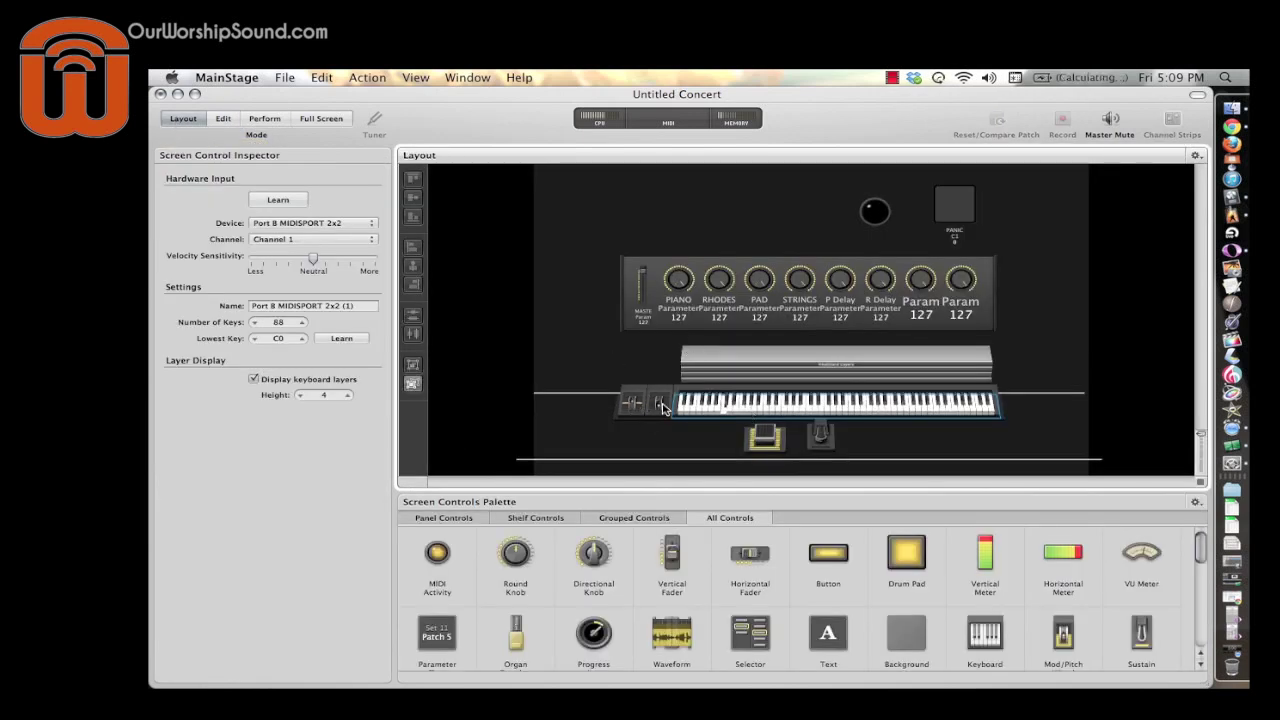
# Use Learn to assign the MASTER vertical fader to USB O2, Channel 1, controller number 7 (Volume)
pyautogui.click(661, 280)
pyautogui.click(645, 276)
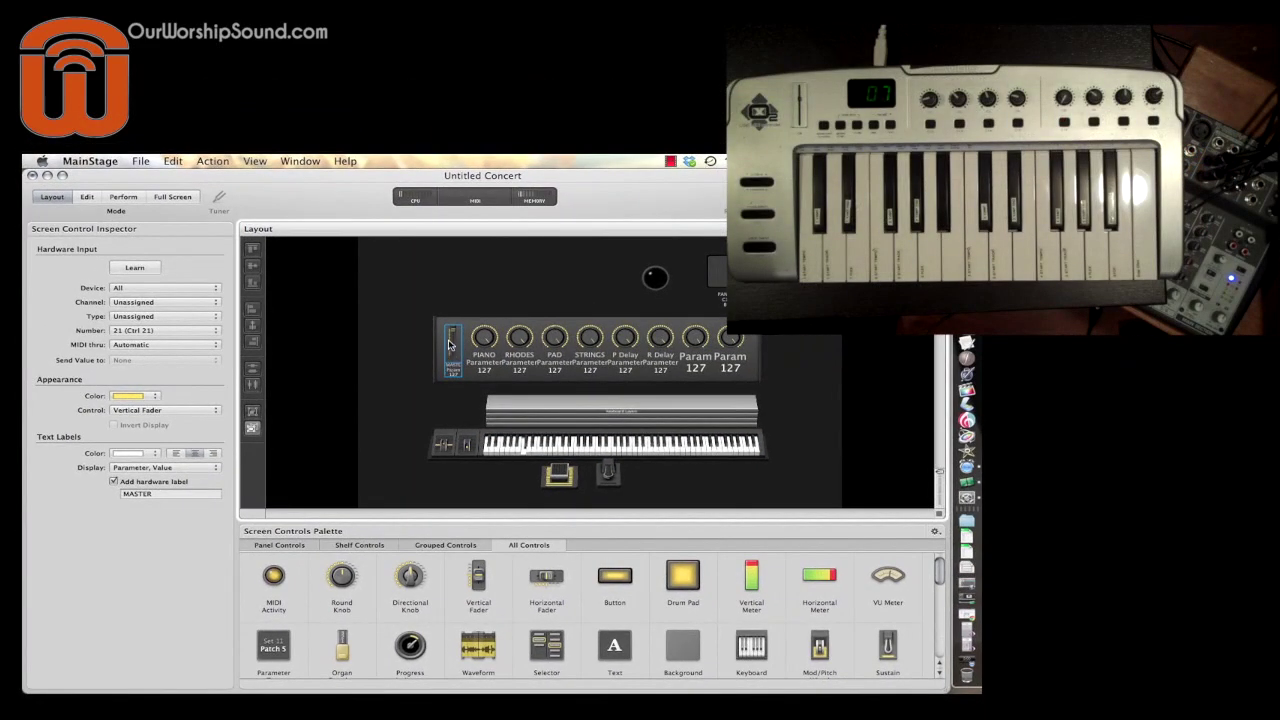
pyautogui.click(133, 268)
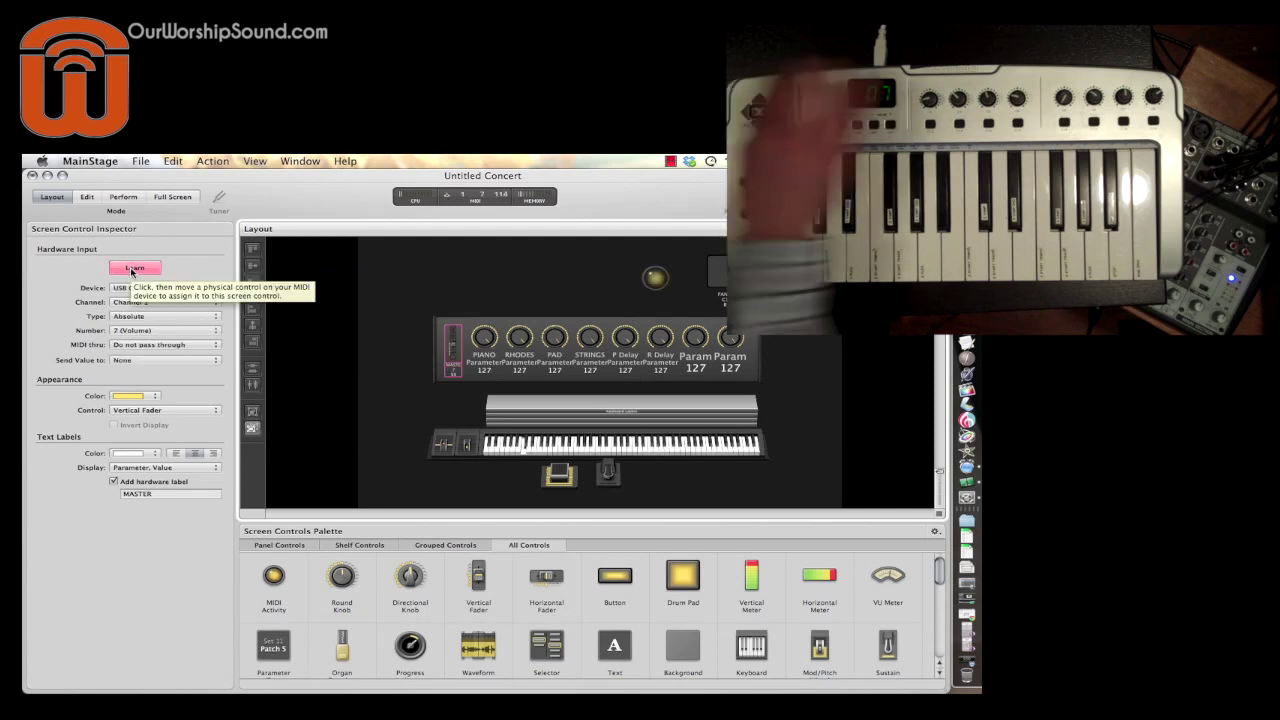
# Learn the PIANO, RHODES, PAD, STRINGS, P Delay and R Delay knobs to hardware controllers 73, 72, 74, 71, 5 and 84
pyautogui.click(483, 340)
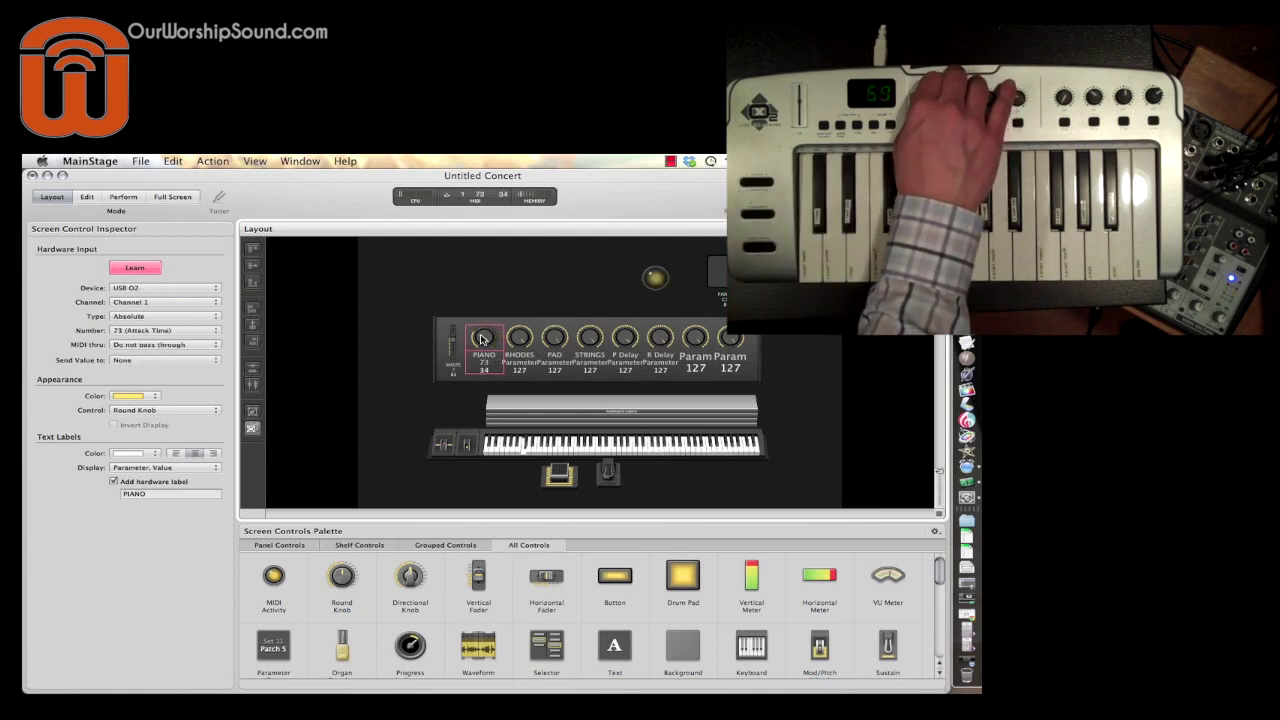
pyautogui.click(519, 340)
pyautogui.click(563, 342)
pyautogui.click(585, 340)
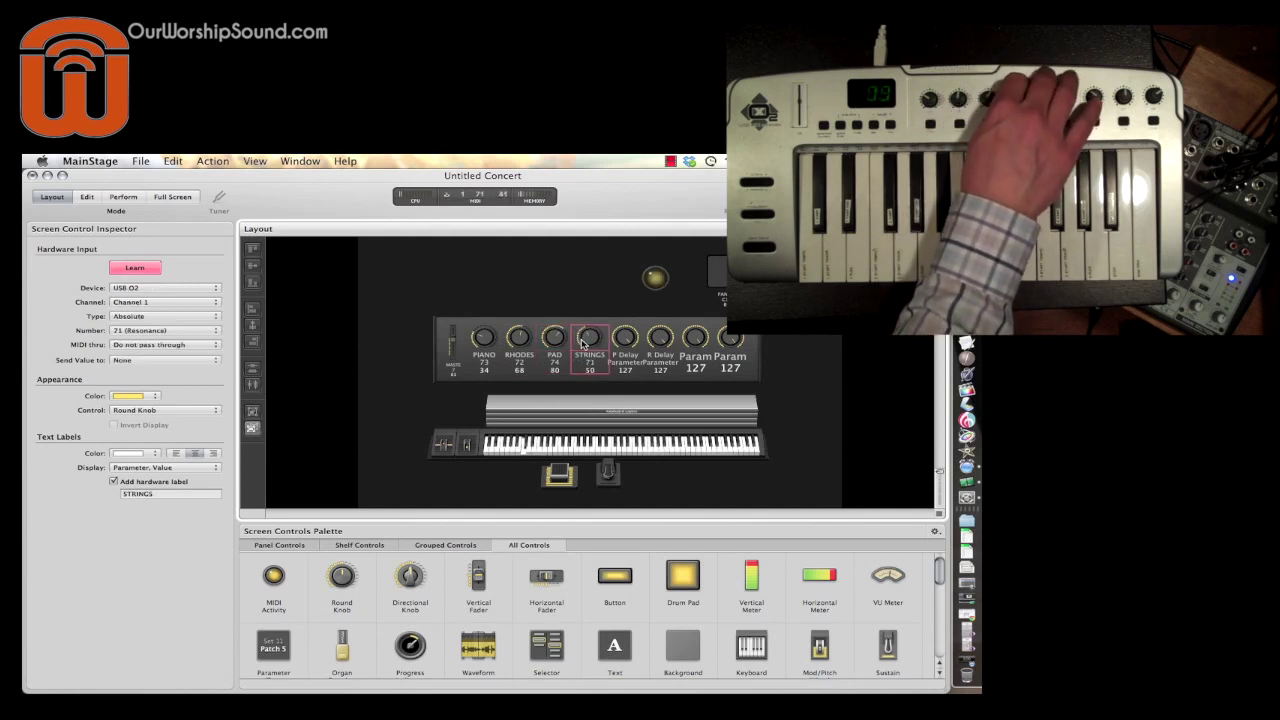
pyautogui.click(624, 342)
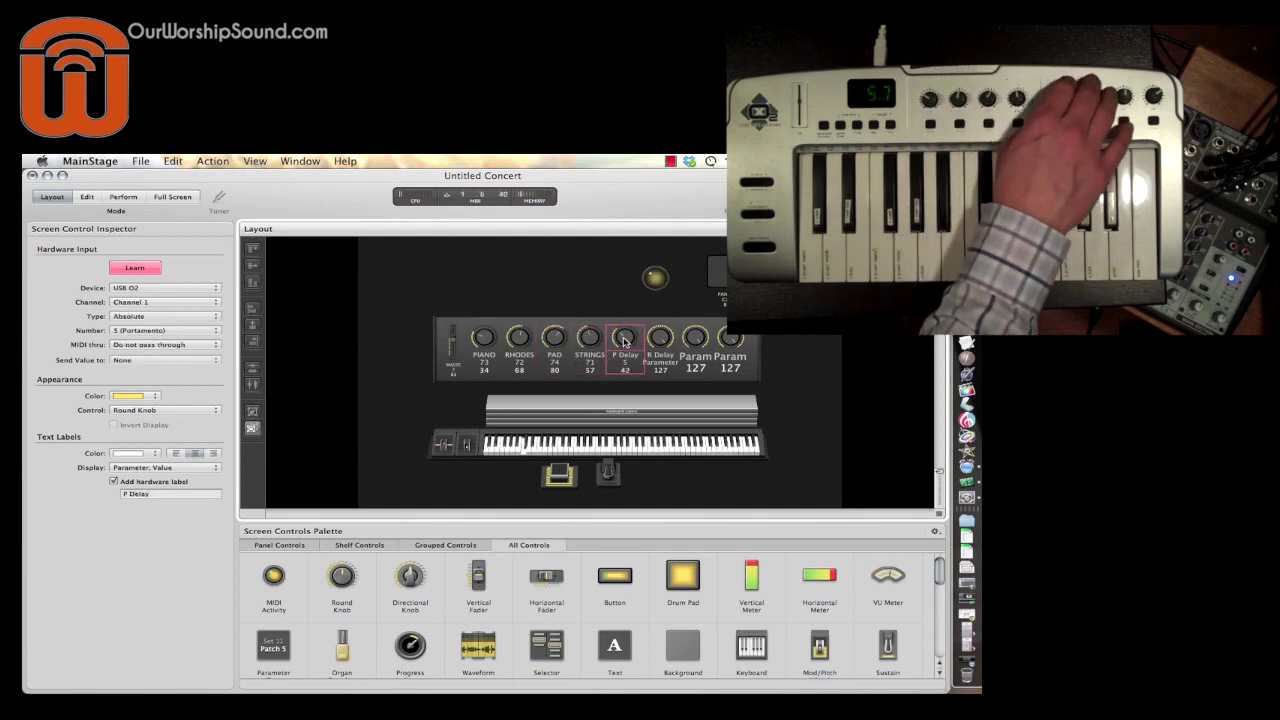
pyautogui.click(661, 340)
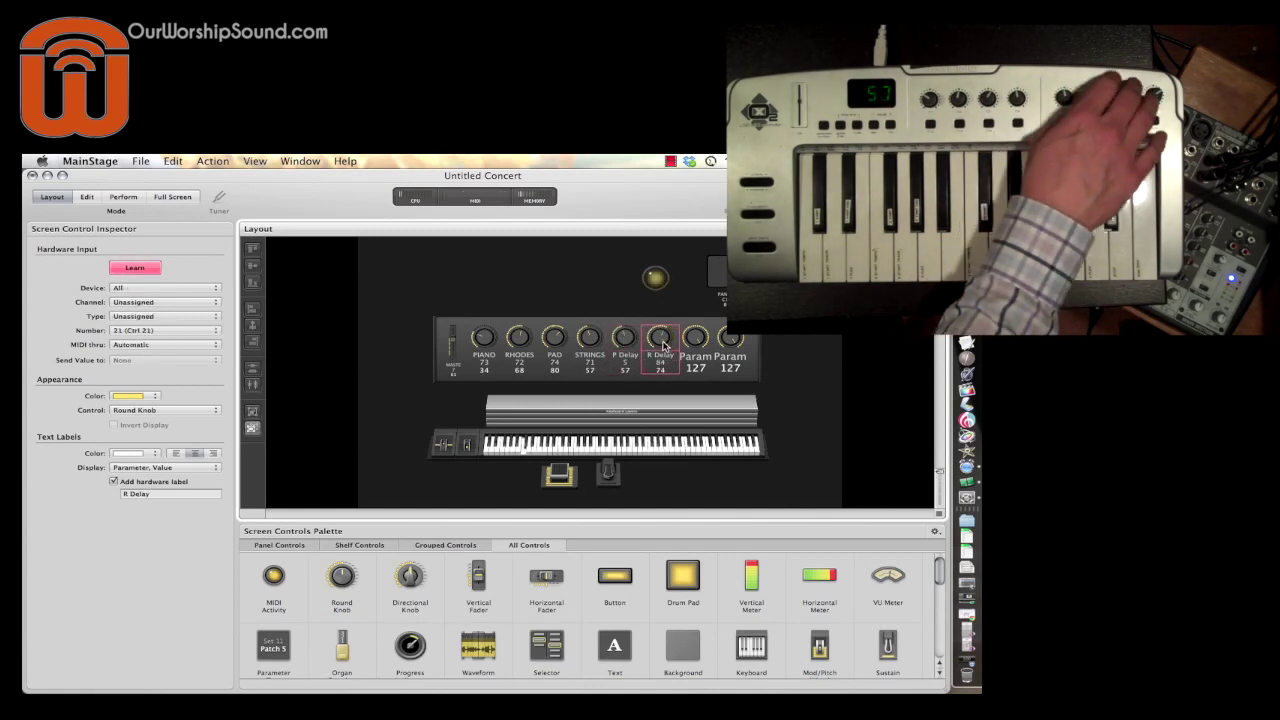
# Learn the two unlabelled knobs to controllers 93 and 10 and the PANIC drum pad to note C4, and end learning
pyautogui.click(692, 341)
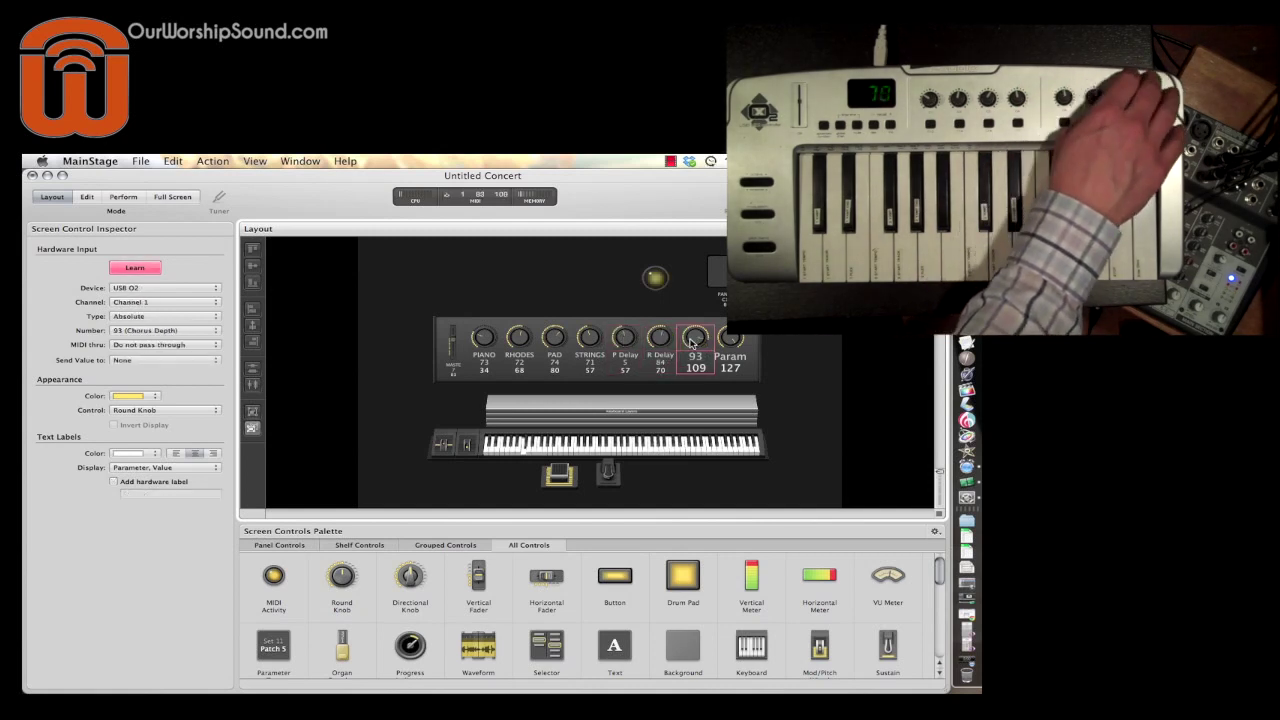
pyautogui.click(729, 341)
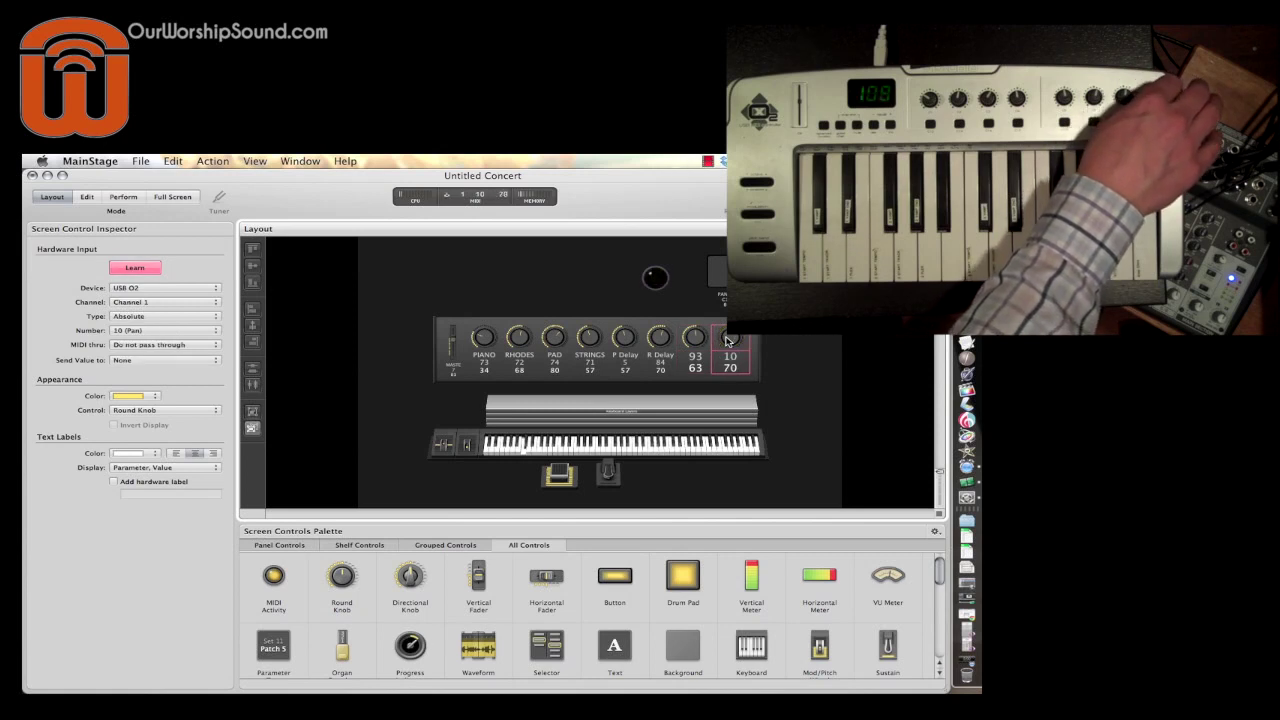
pyautogui.click(722, 273)
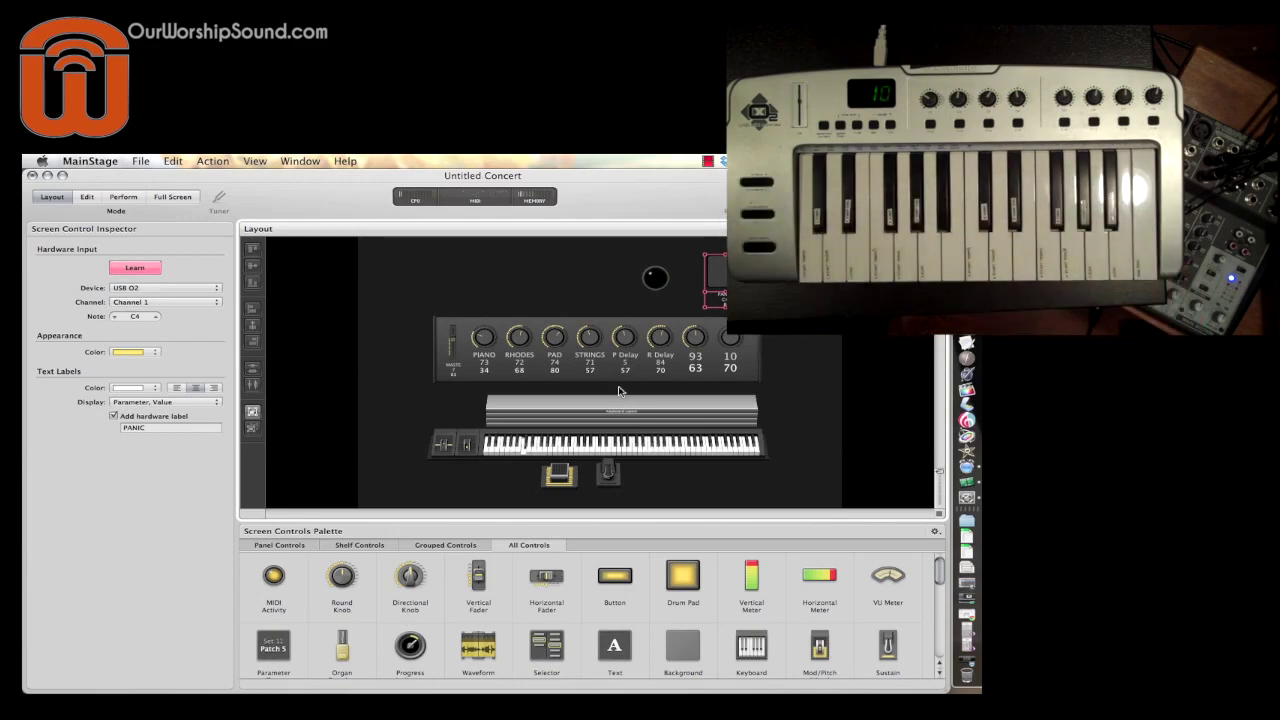
pyautogui.click(572, 289)
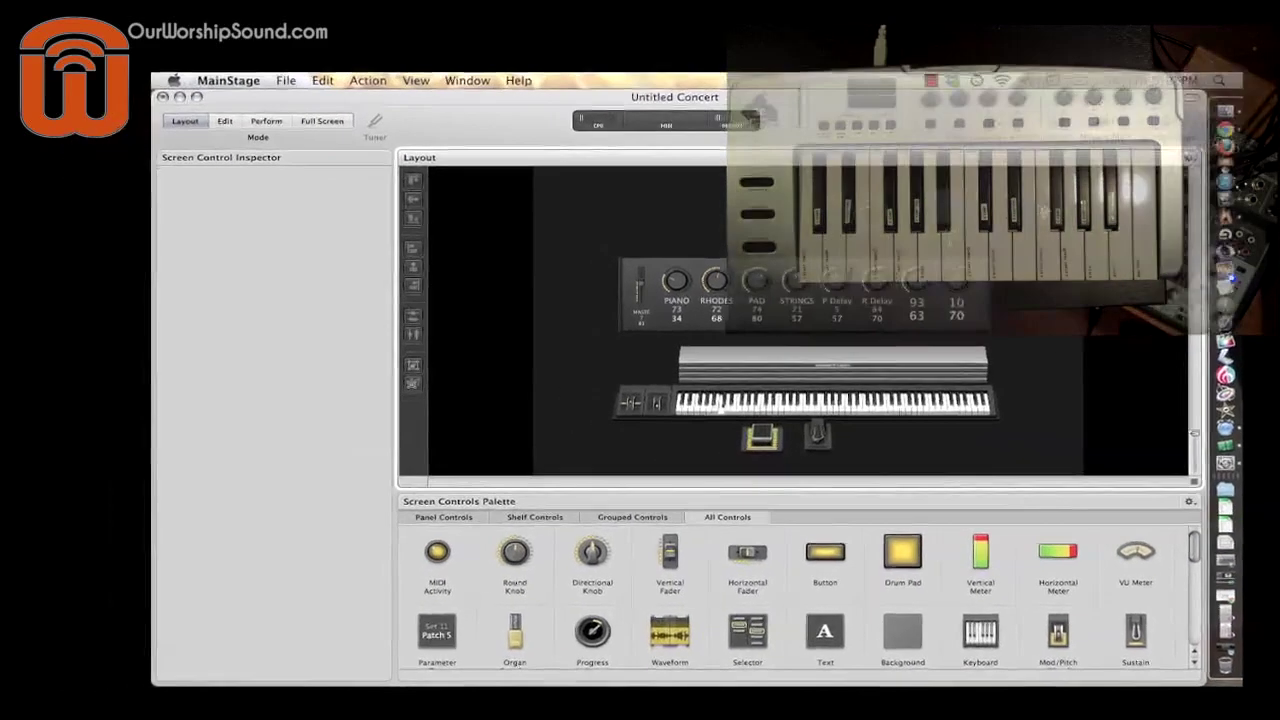
# Select all screen controls in the layout, set their color to orange, and deselect them
pyautogui.moveTo(807, 269); pyautogui.dragTo(427, 474)
pyautogui.moveTo(610, 435); pyautogui.dragTo(610, 436)
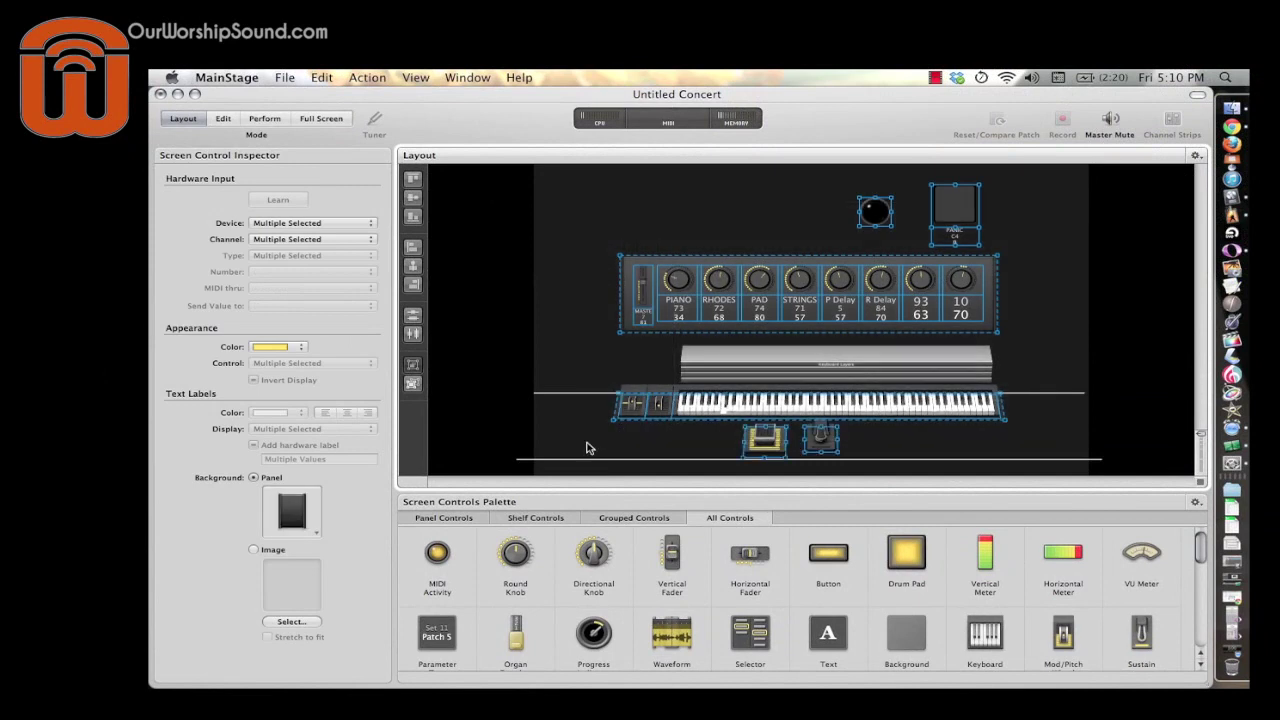
pyautogui.click(303, 348)
pyautogui.click(295, 362)
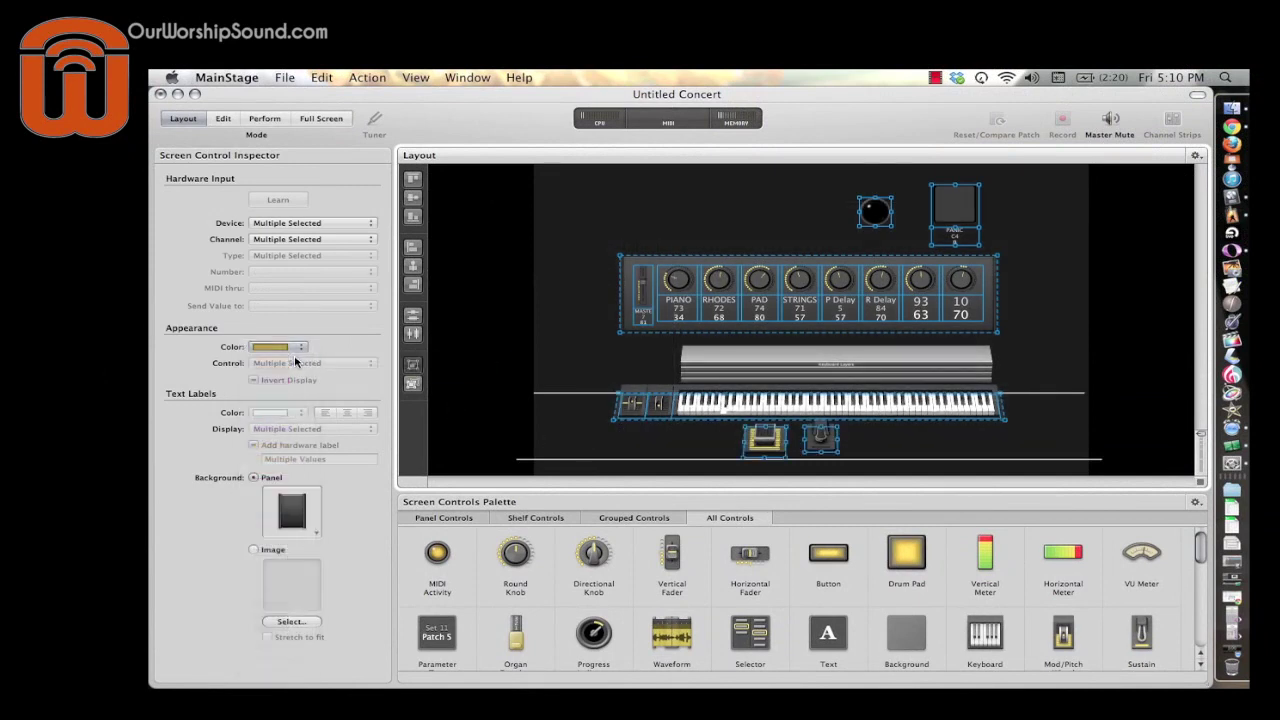
pyautogui.click(584, 316)
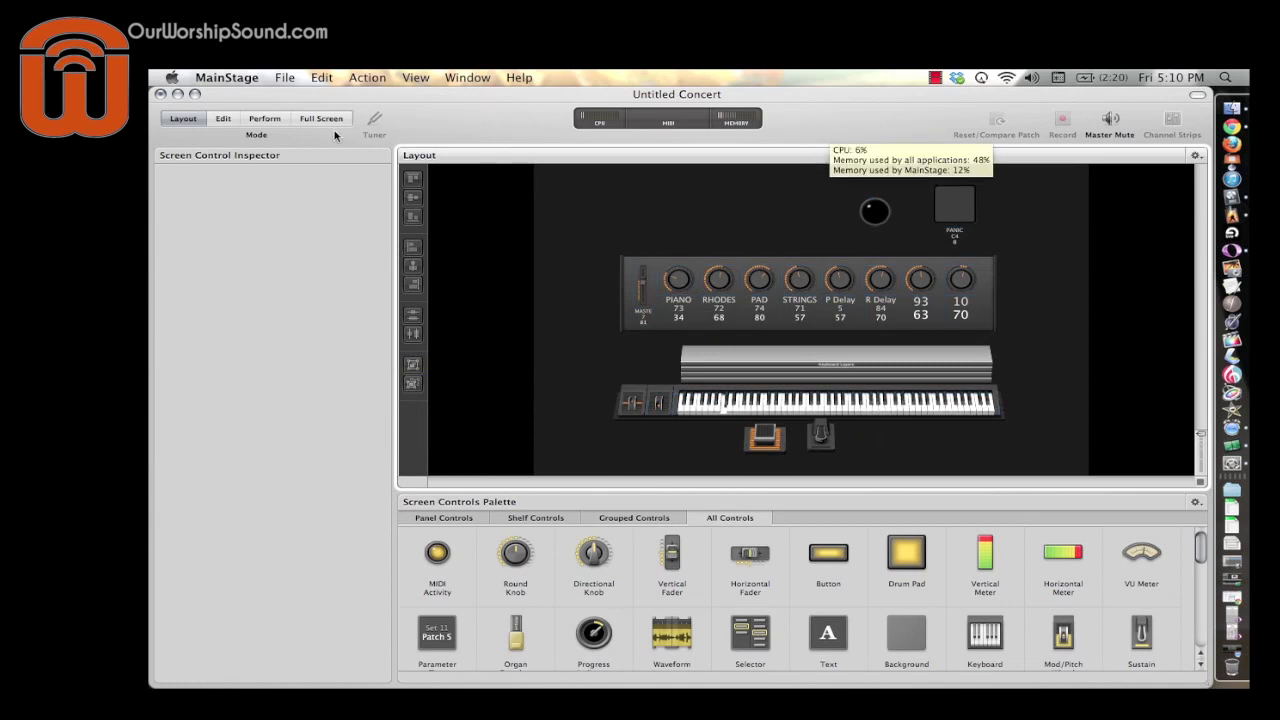
# Switch the finished layout to Edit mode, accepting the overlapping-objects warning
pyautogui.click(224, 121)
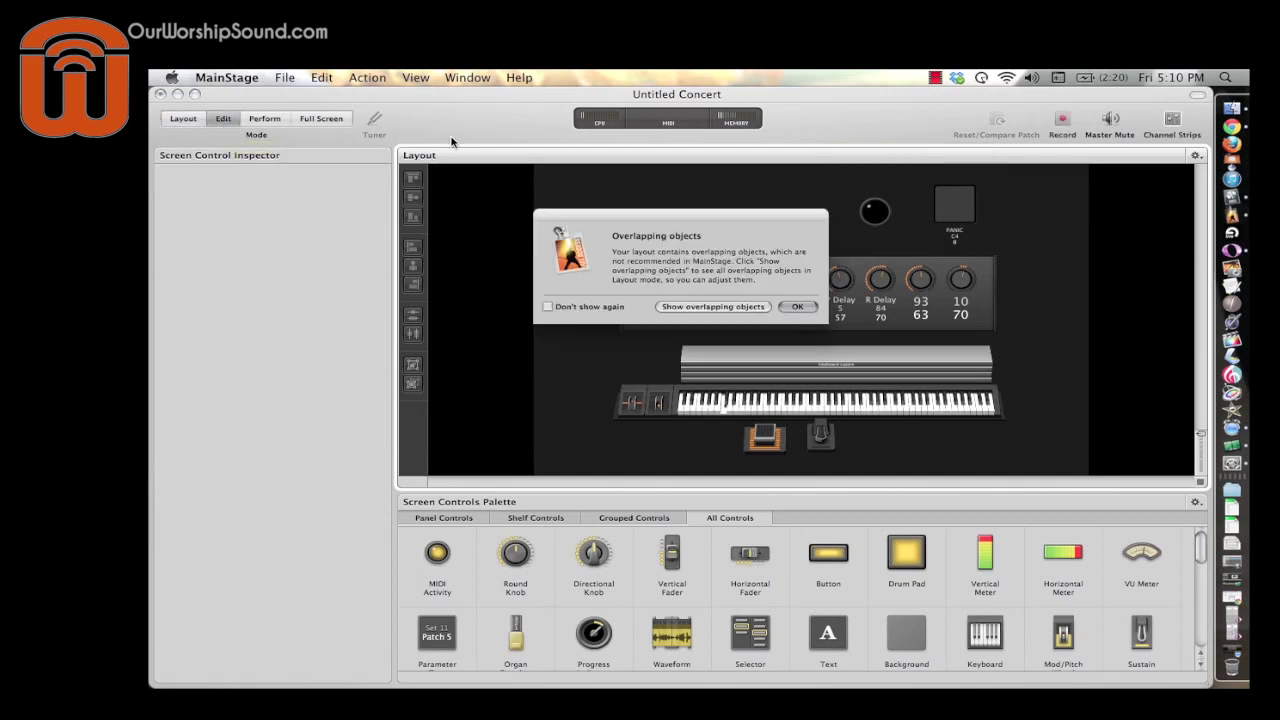
pyautogui.click(798, 307)
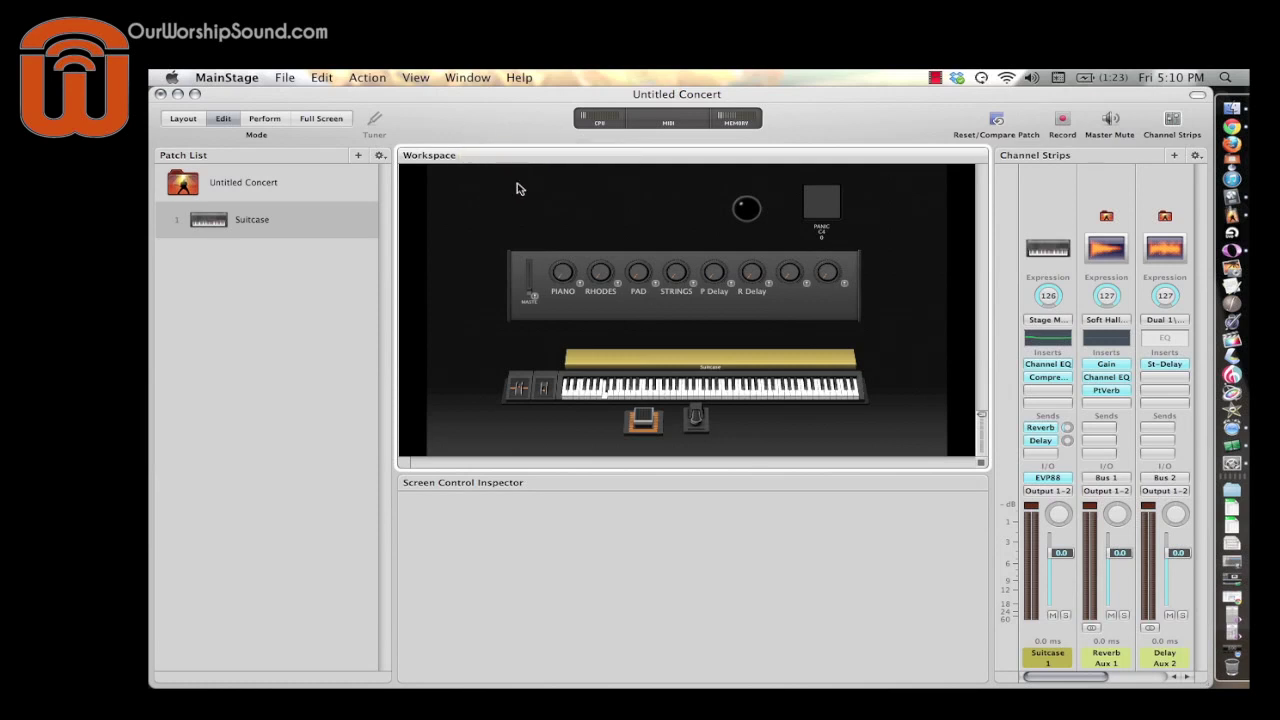
pyautogui.moveTo(502, 123)
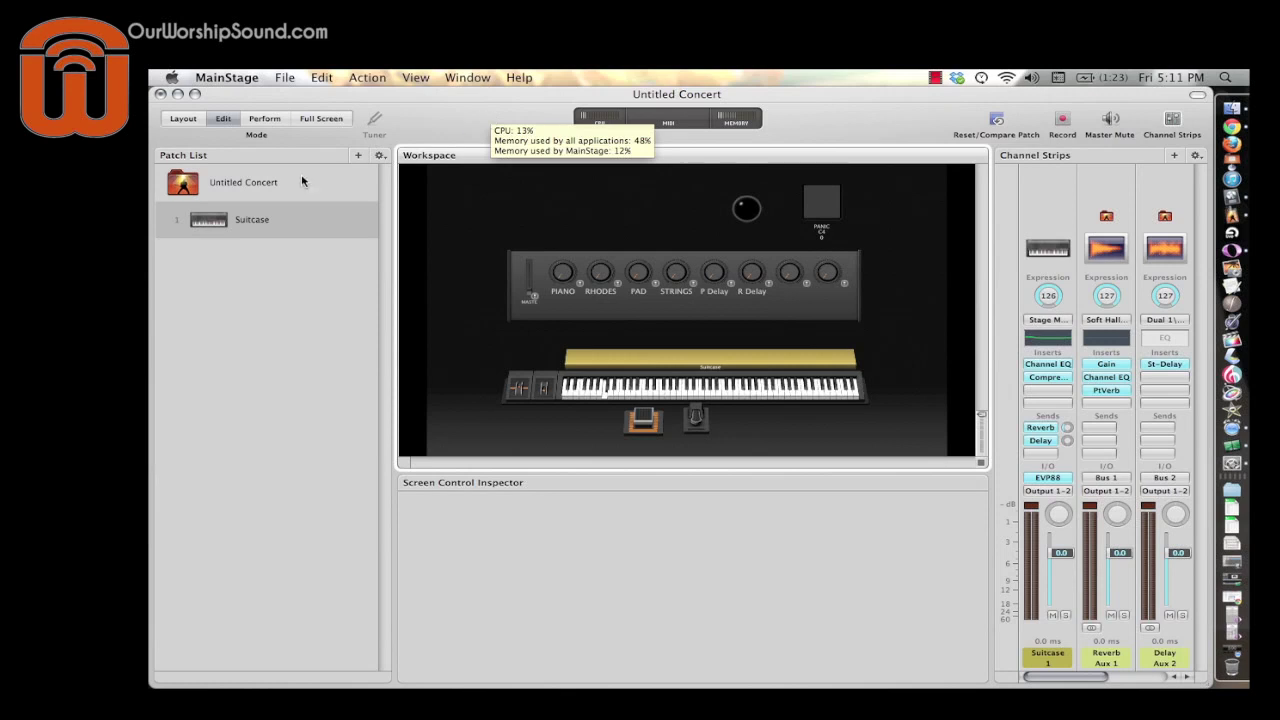
# Add a new set under Untitled Concert in the patch list
pyautogui.click(236, 185)
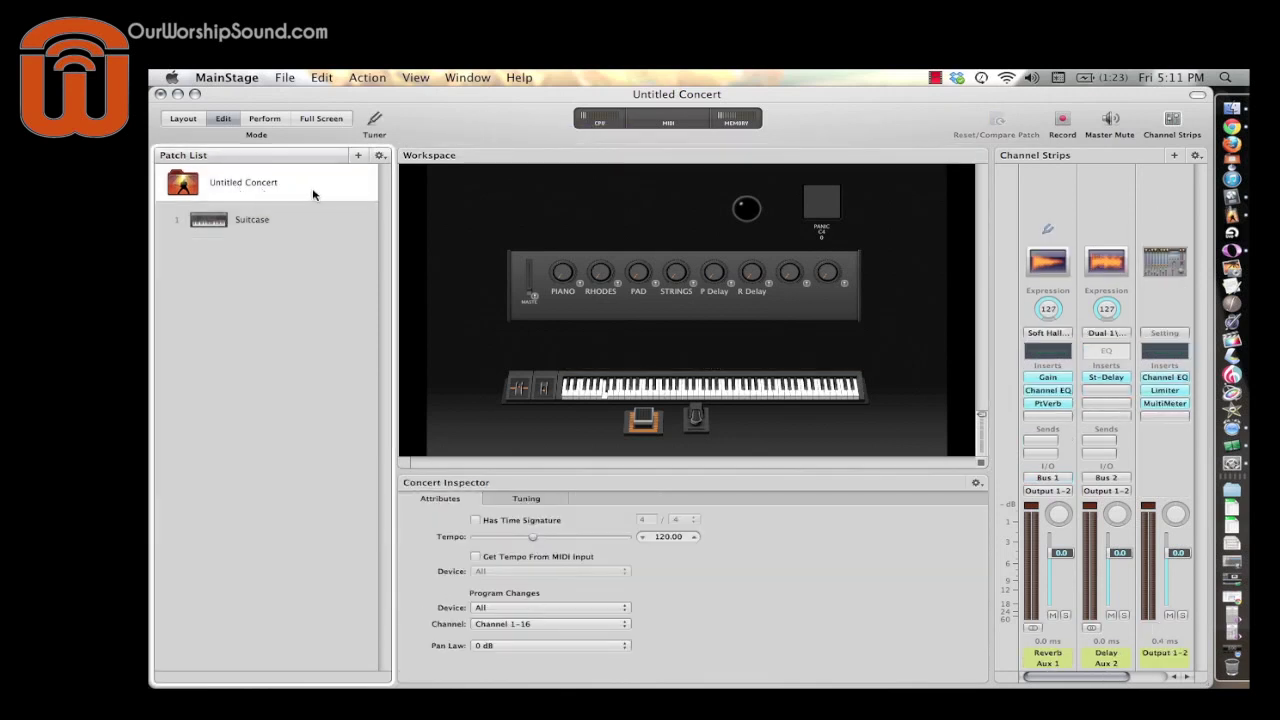
pyautogui.click(380, 155)
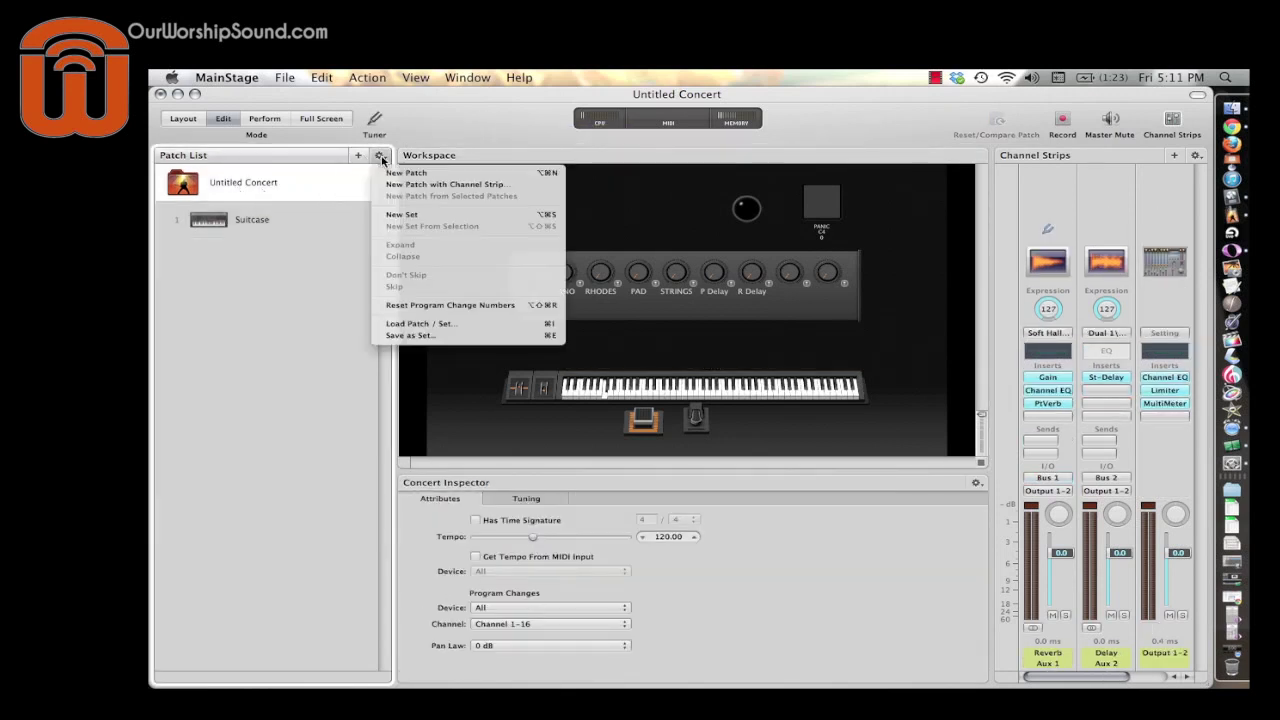
pyautogui.click(398, 215)
pyautogui.moveTo(294, 271); pyautogui.dragTo(302, 218)
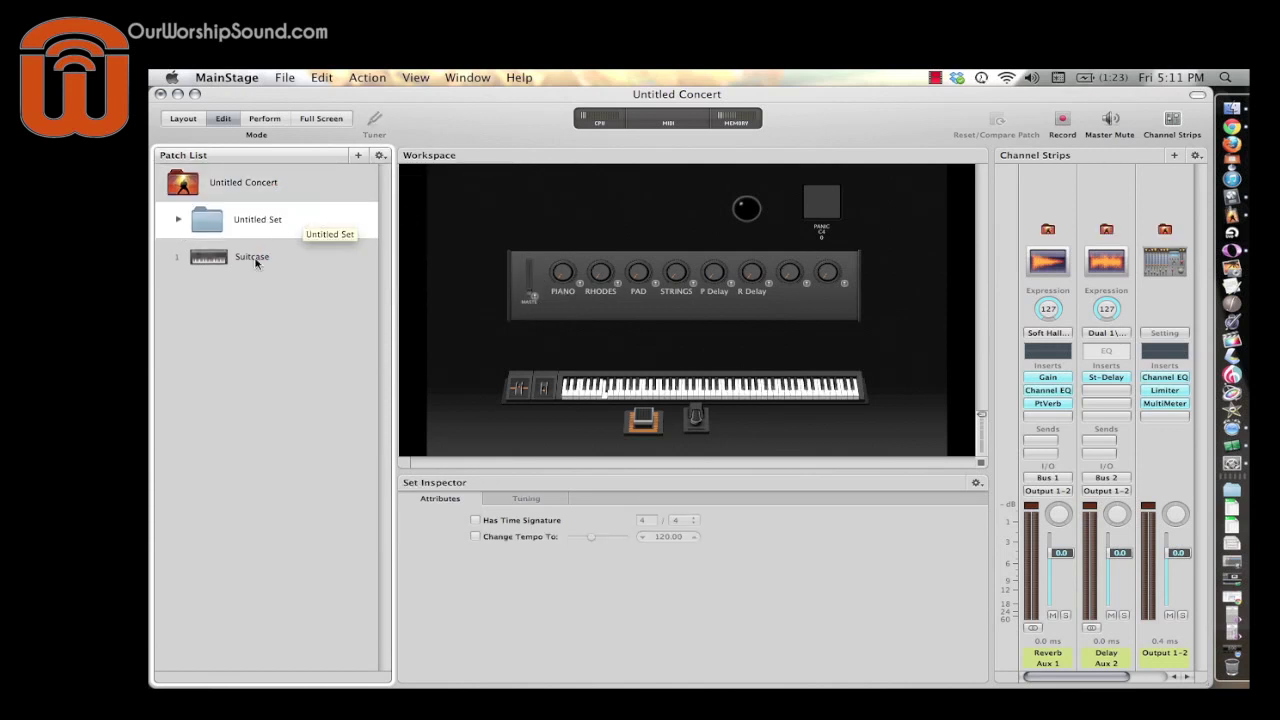
# Compare the inspector attributes and channel strips at the patch, concert and set levels
pyautogui.click(299, 262)
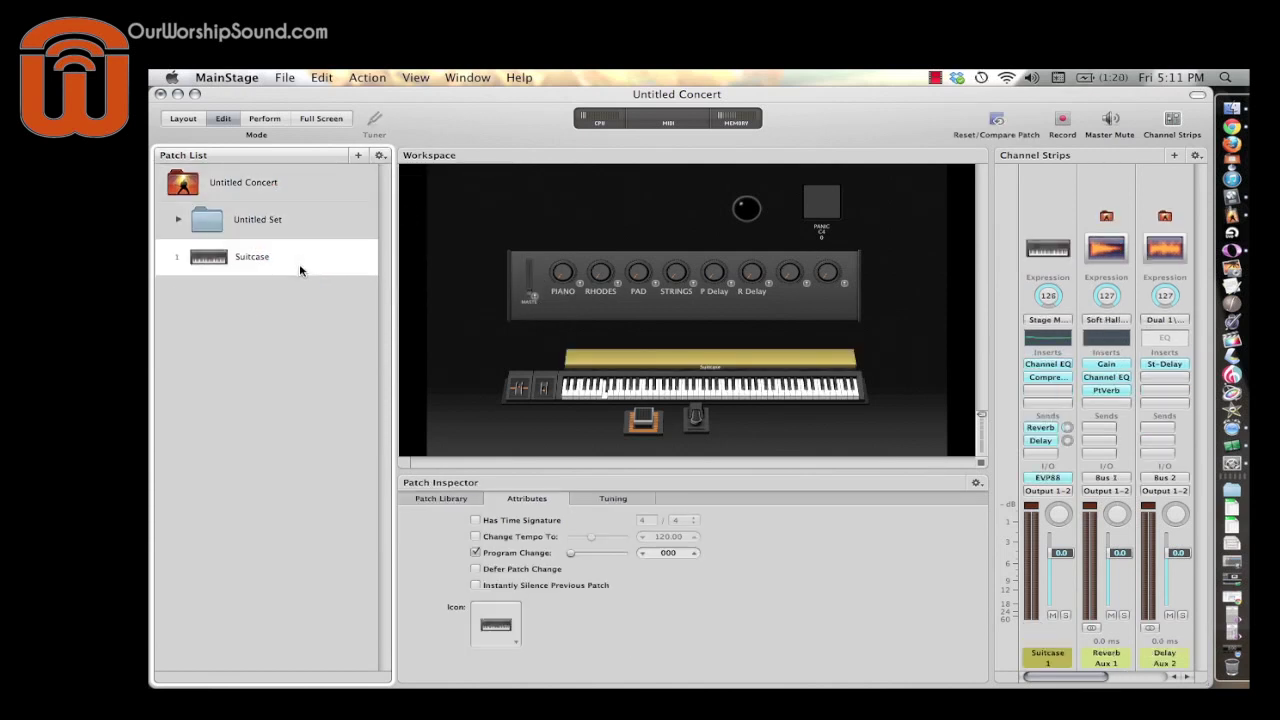
pyautogui.click(300, 186)
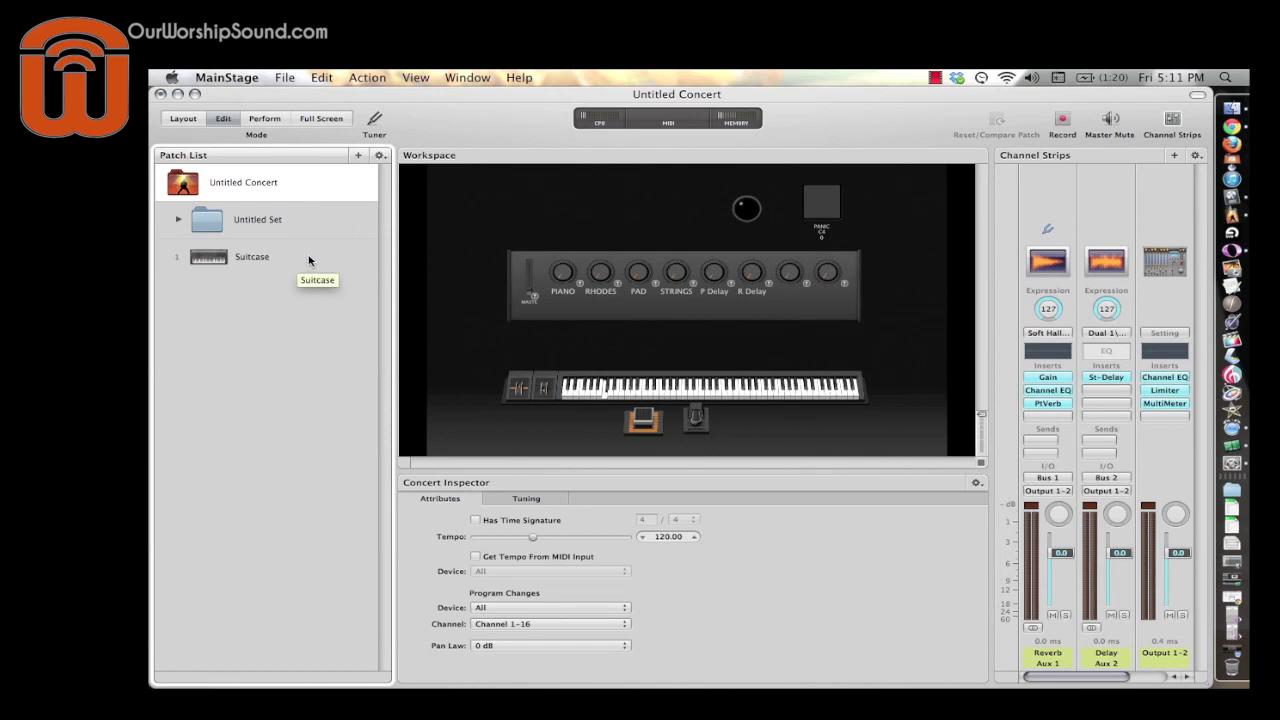
pyautogui.click(296, 219)
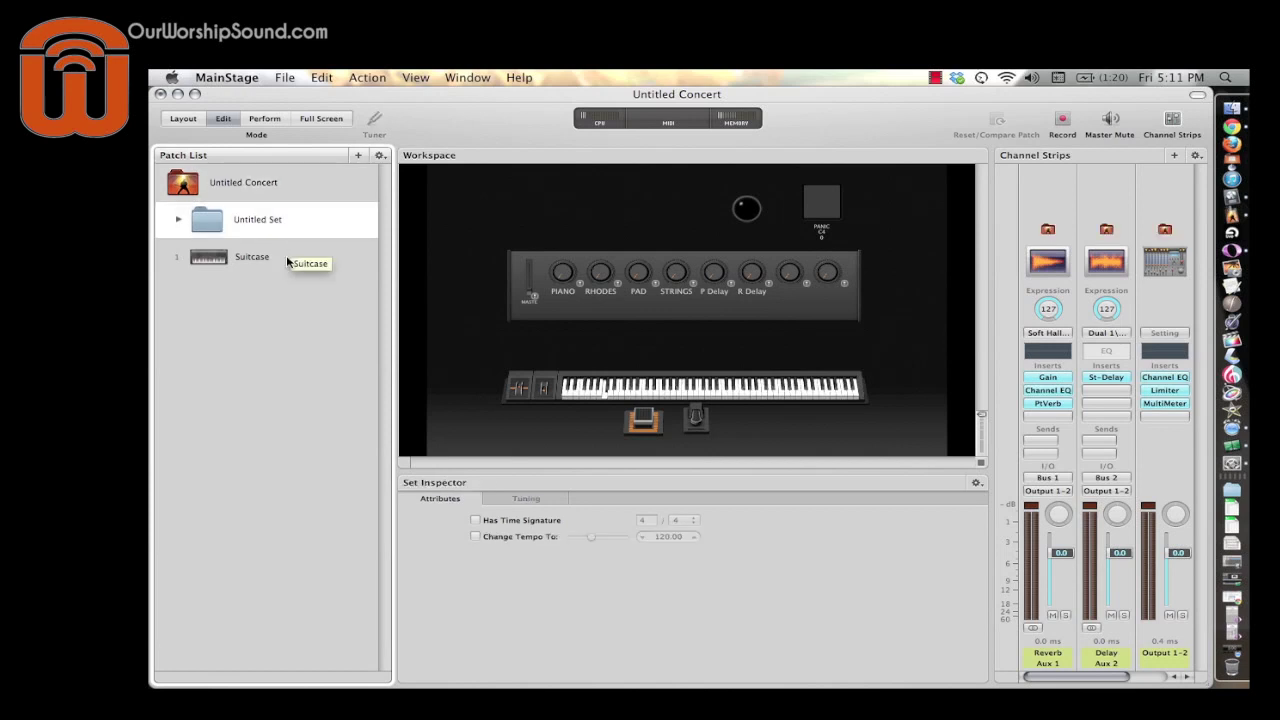
pyautogui.click(288, 263)
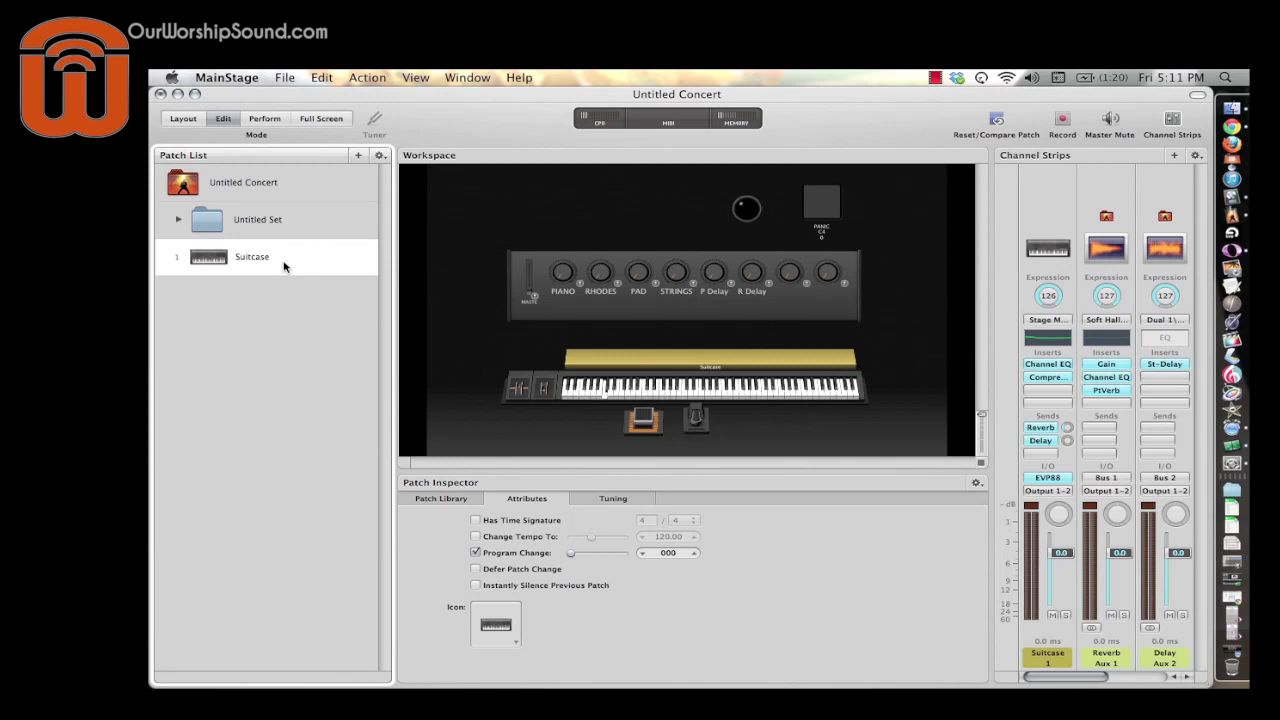
pyautogui.click(314, 188)
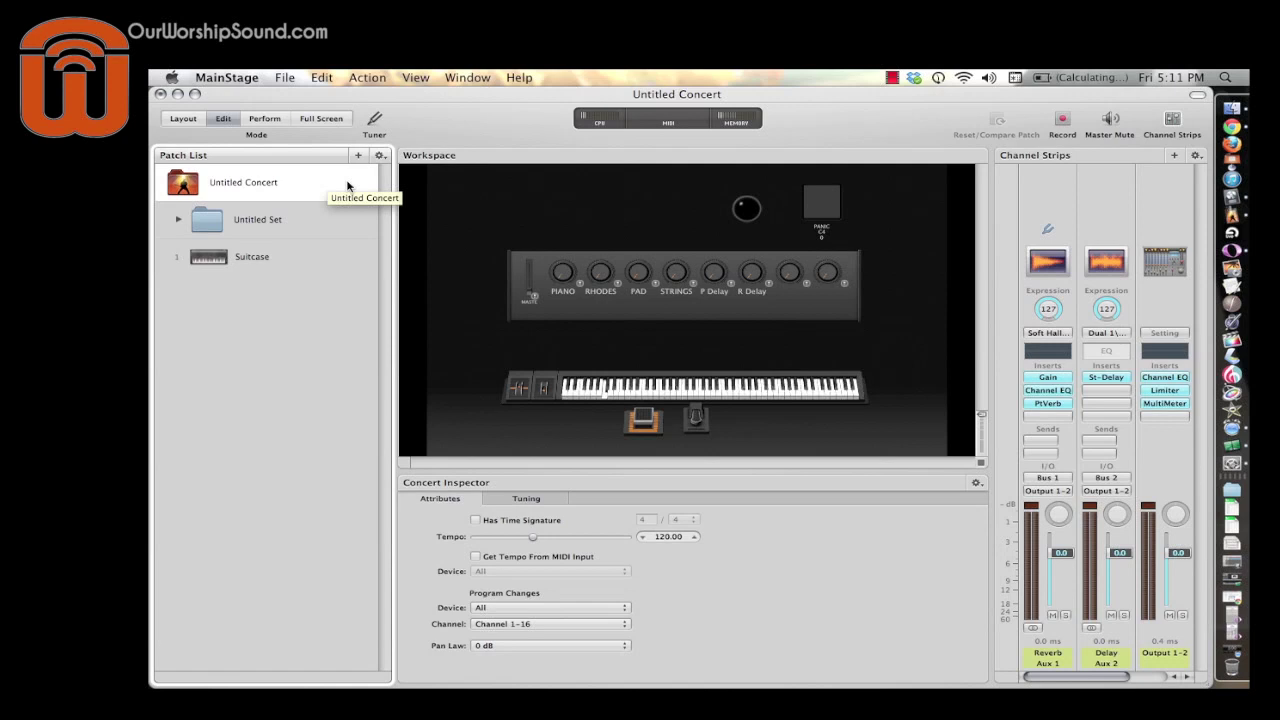
# Delete the Suitcase patch and the Untitled Set, leaving only the concert in the patch list
pyautogui.click(310, 266)
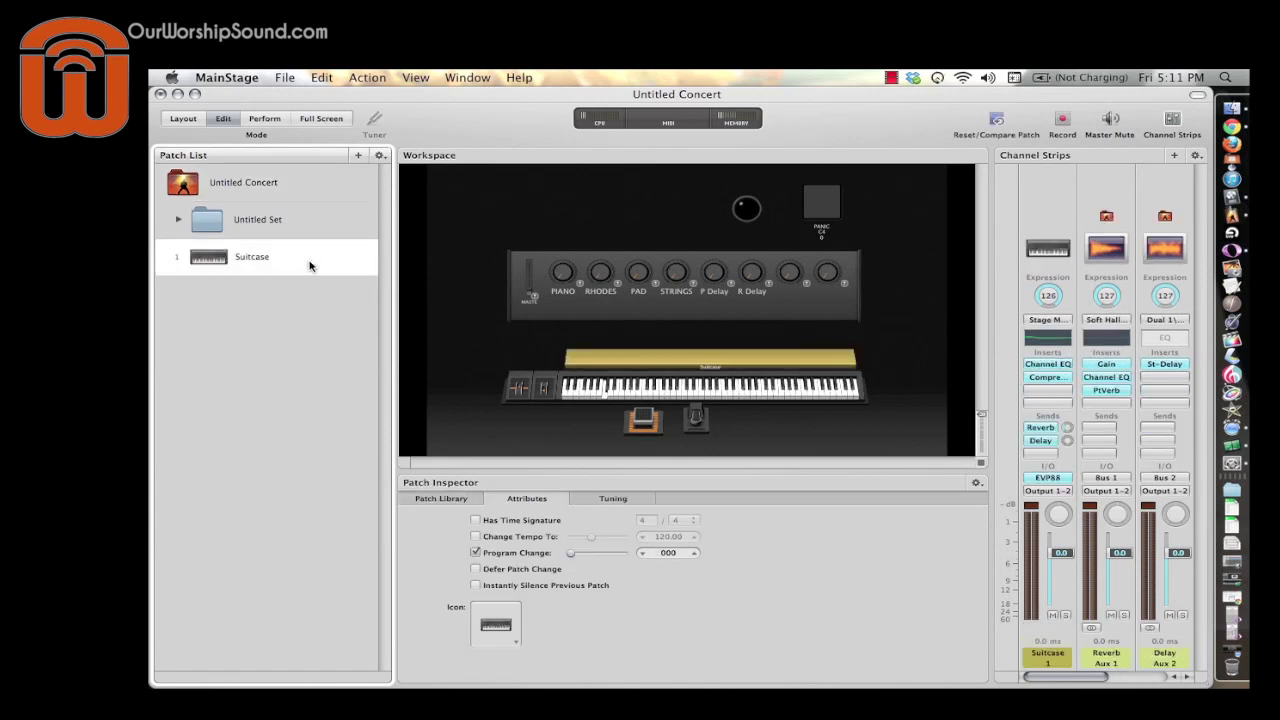
pyautogui.press('Delete')
pyautogui.press('Delete')
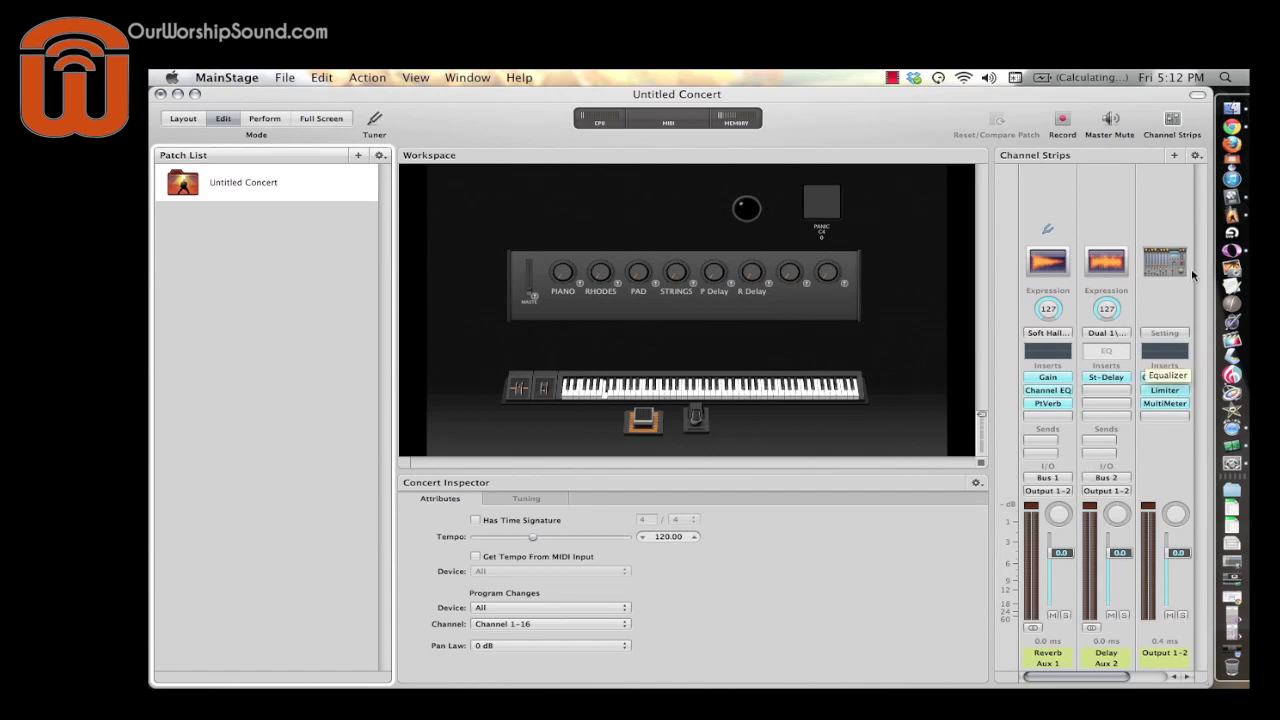
# Create 4 software instrument channel strips at the concert level with output 1-2, and widen the channel strips area
pyautogui.click(1175, 155)
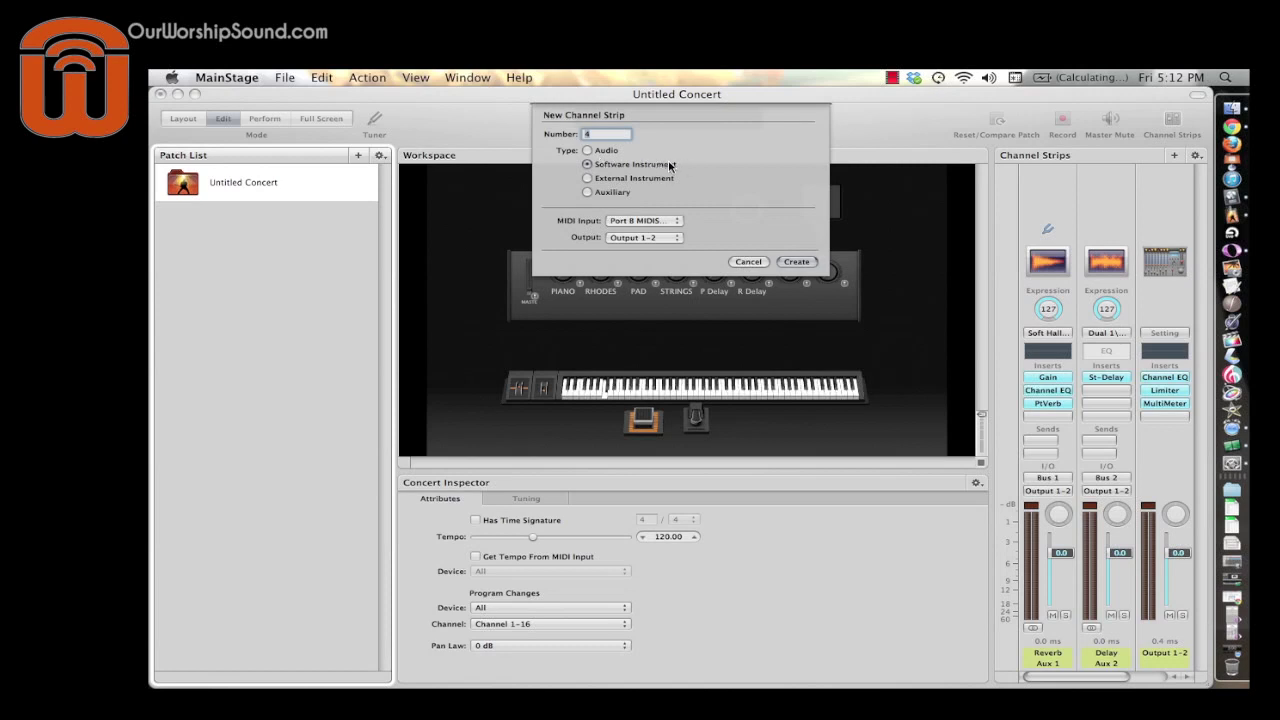
pyautogui.click(797, 261)
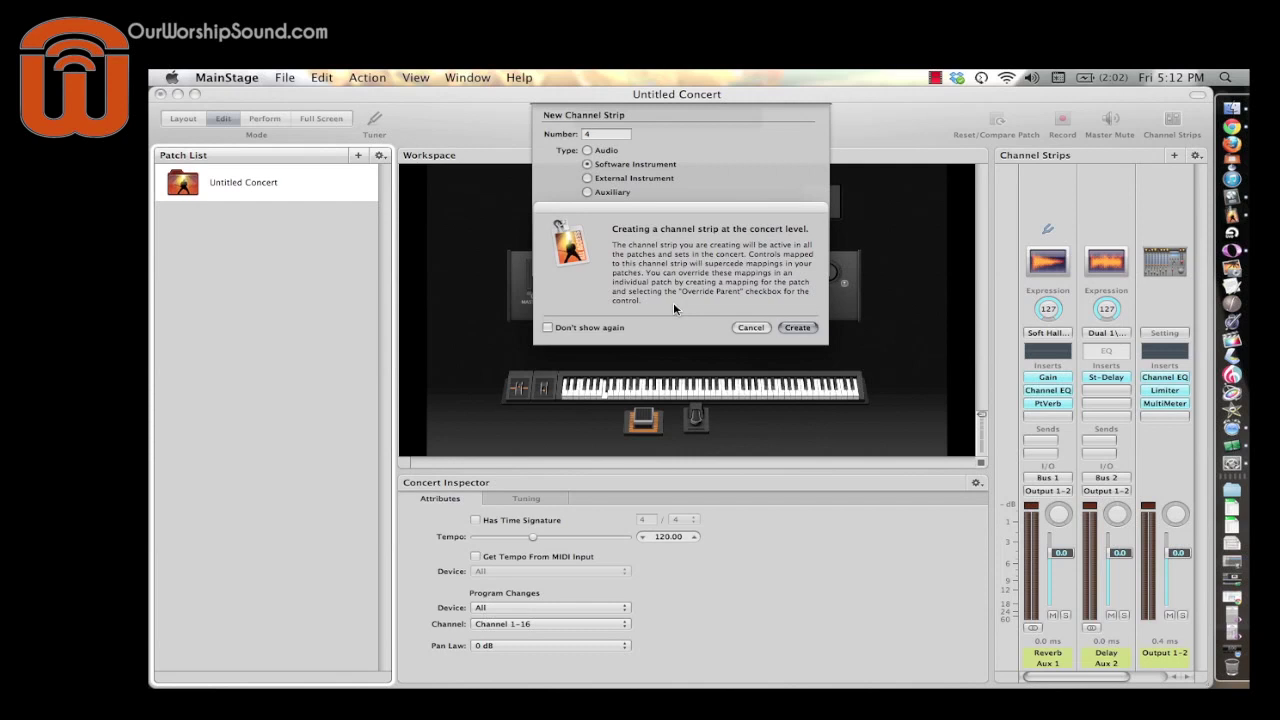
pyautogui.click(797, 328)
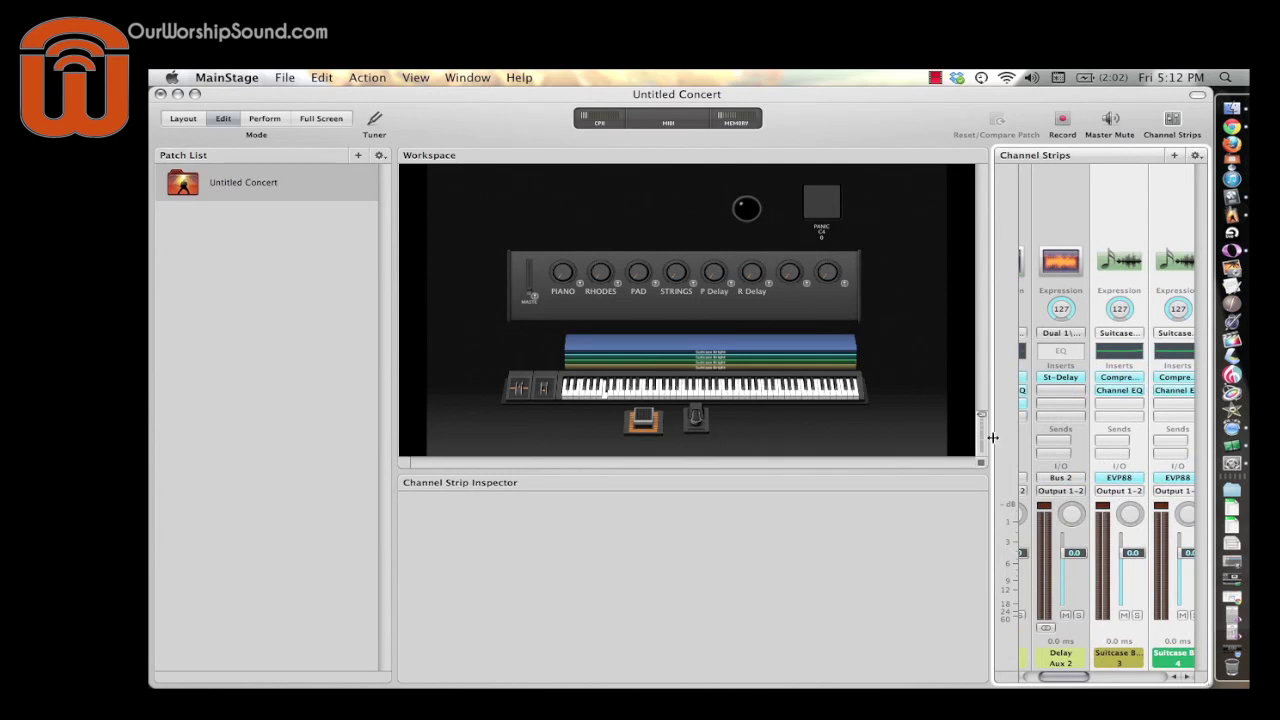
pyautogui.moveTo(980, 437); pyautogui.dragTo(941, 434)
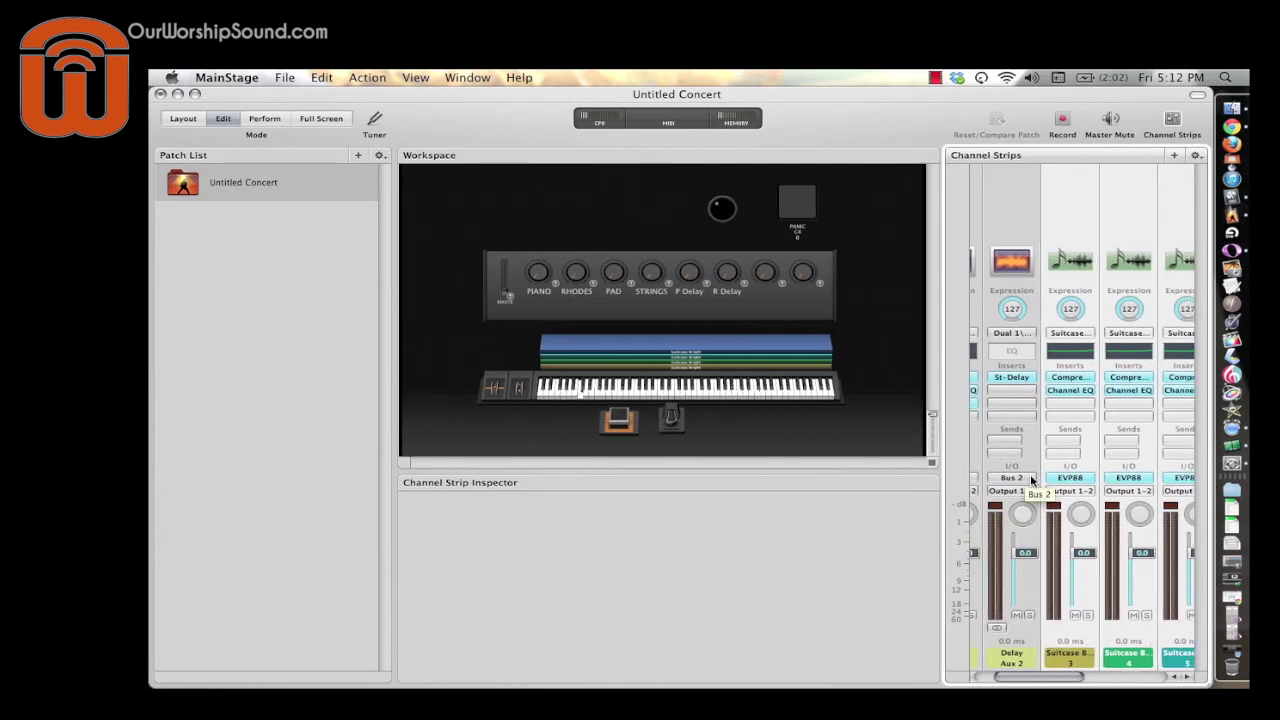
pyautogui.hscroll(-2, 1032, 480)
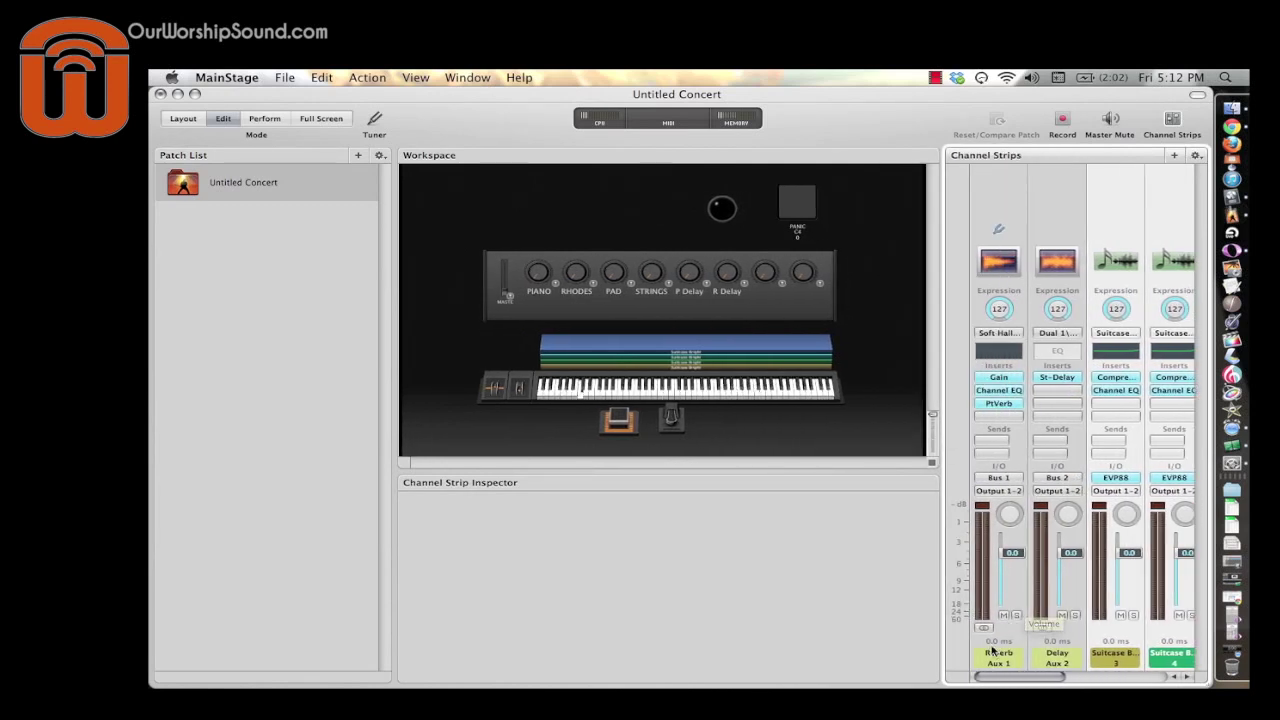
# Move the Reverb and Delay aux channel strips behind the four instrument strips, directly before Output 1-2
pyautogui.moveTo(994, 656); pyautogui.dragTo(1063, 645)
pyautogui.hscroll(-4, 1050, 644)
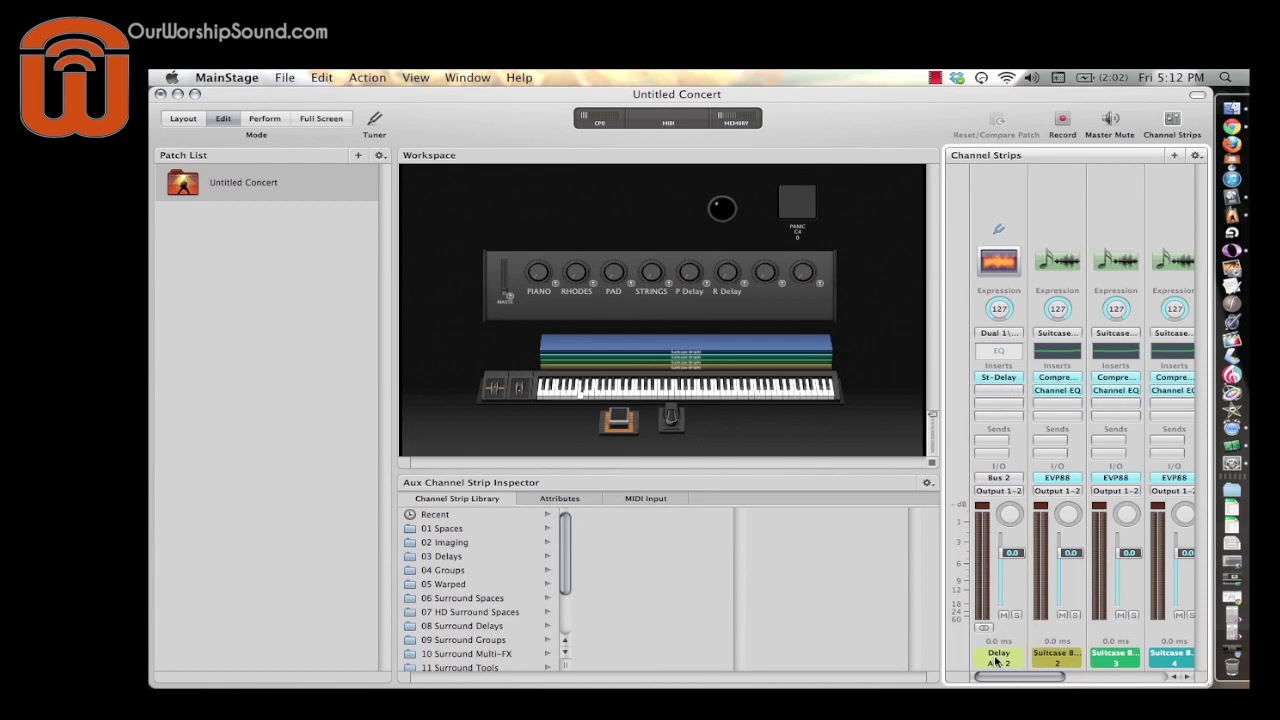
pyautogui.moveTo(993, 662); pyautogui.dragTo(1047, 650)
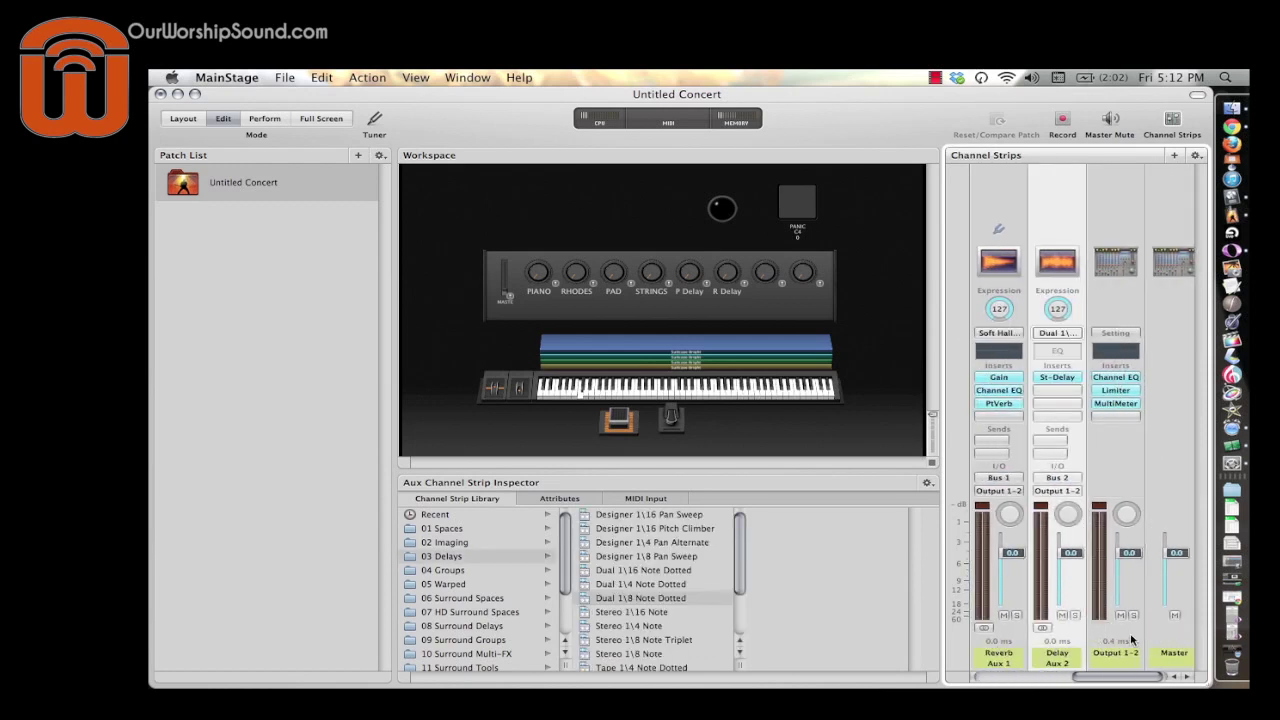
# Load the OWS Piano setting on the first instrument channel strip and OWS Rhodes on the second
pyautogui.click(1004, 658)
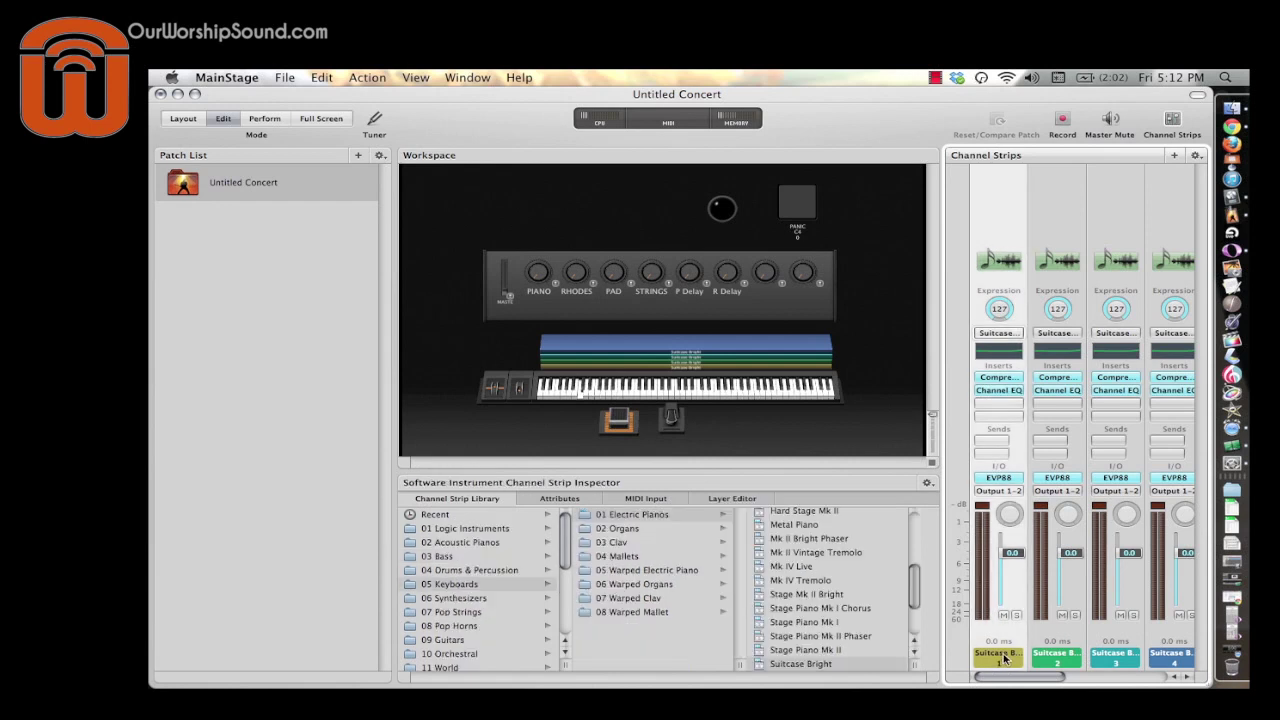
pyautogui.click(1000, 333)
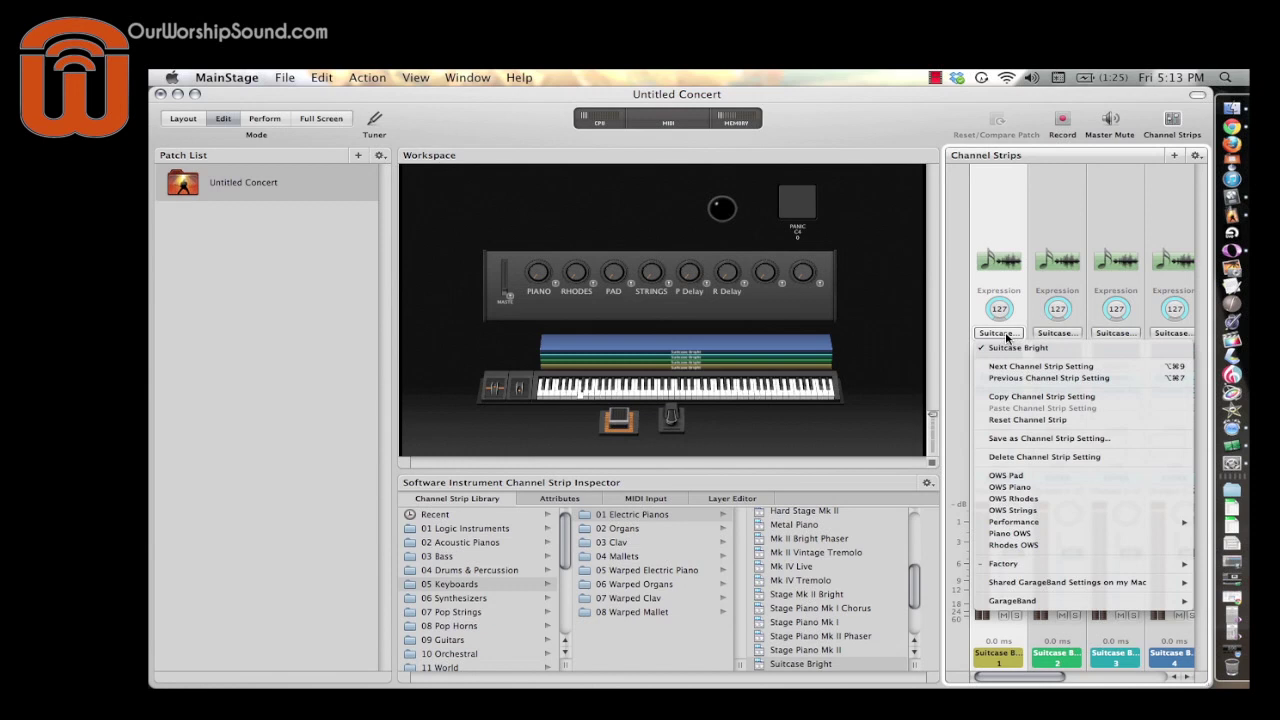
pyautogui.click(1008, 488)
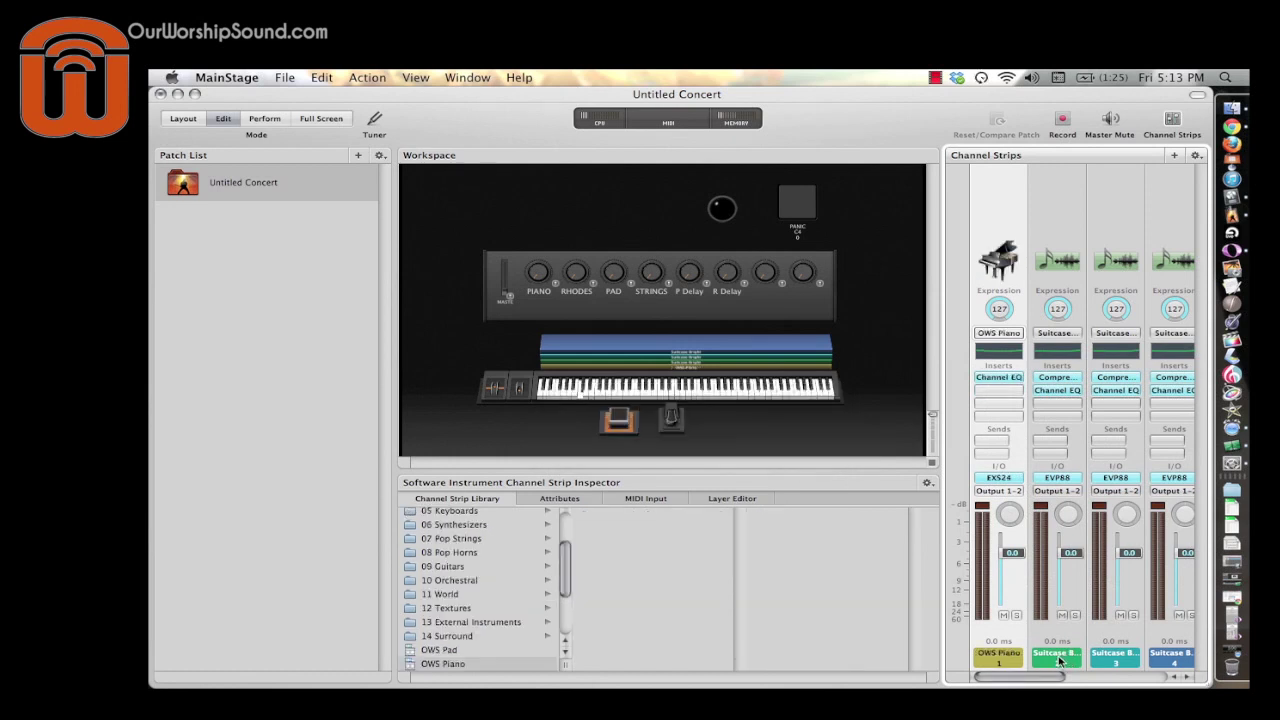
pyautogui.click(1062, 660)
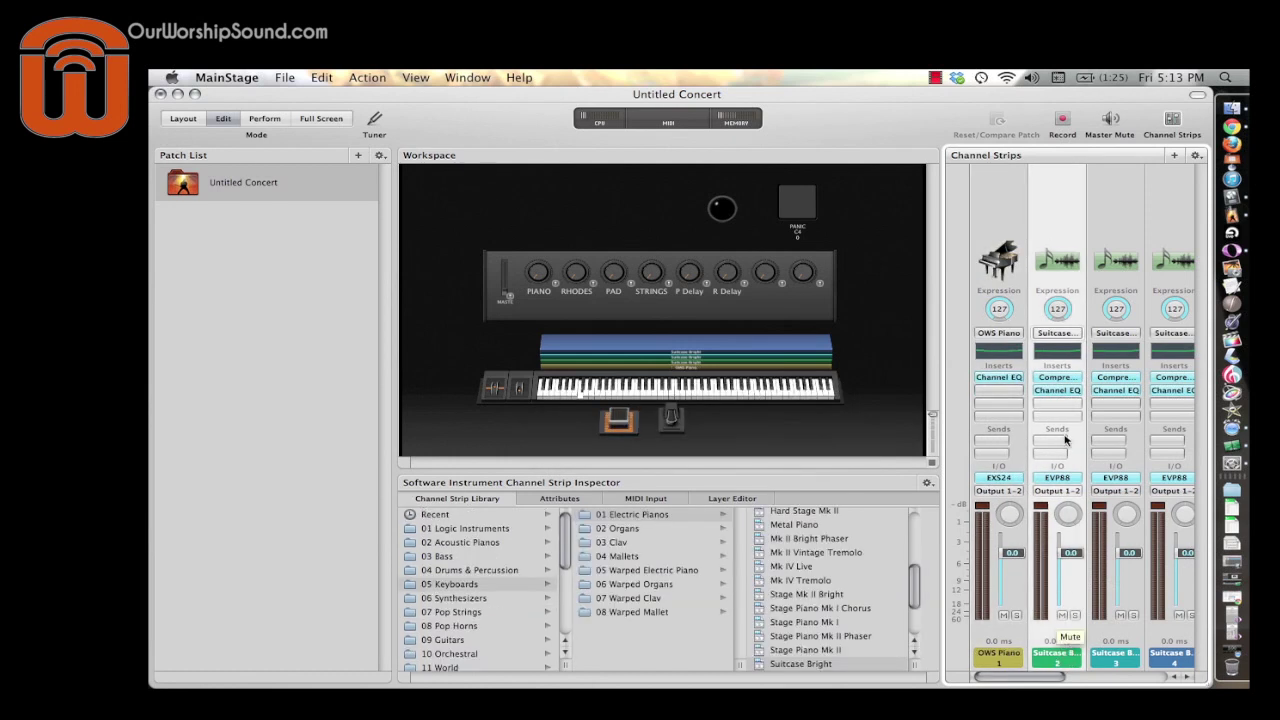
pyautogui.click(1060, 335)
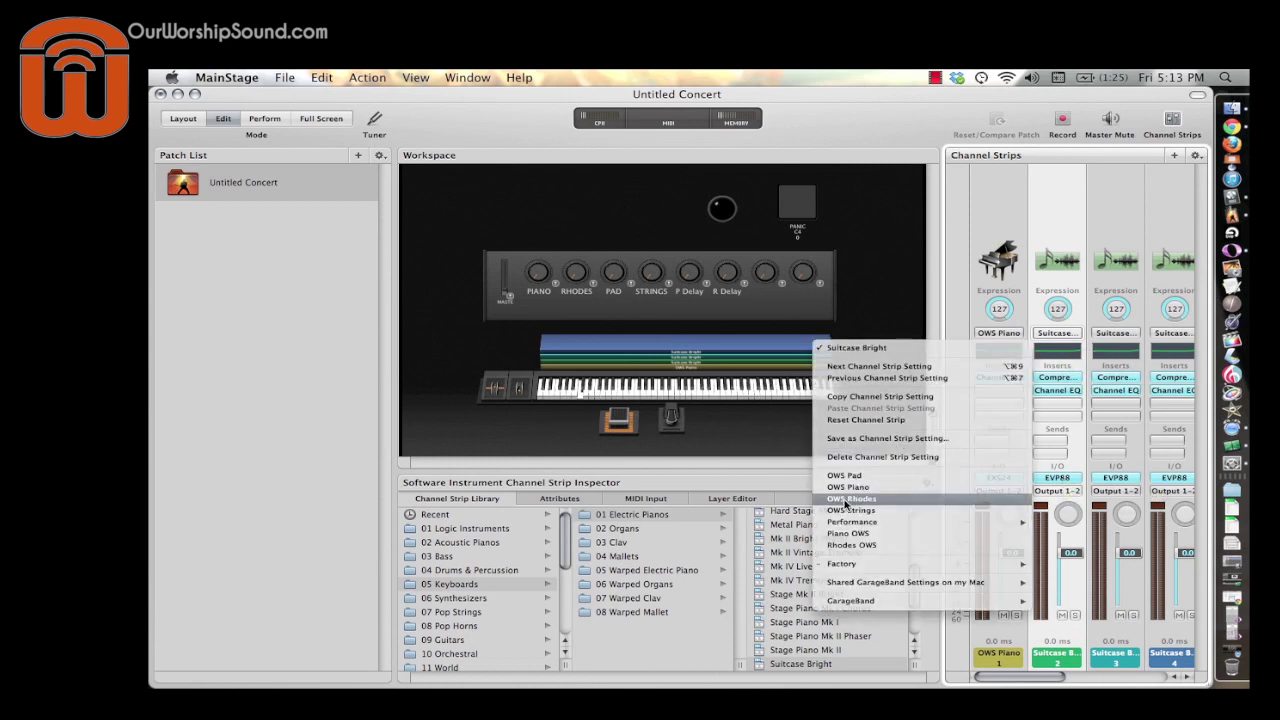
pyautogui.click(848, 498)
# Load the Blue Carpet setting from the Synth Pads in the Synthesizers library on the third channel strip
pyautogui.click(1111, 653)
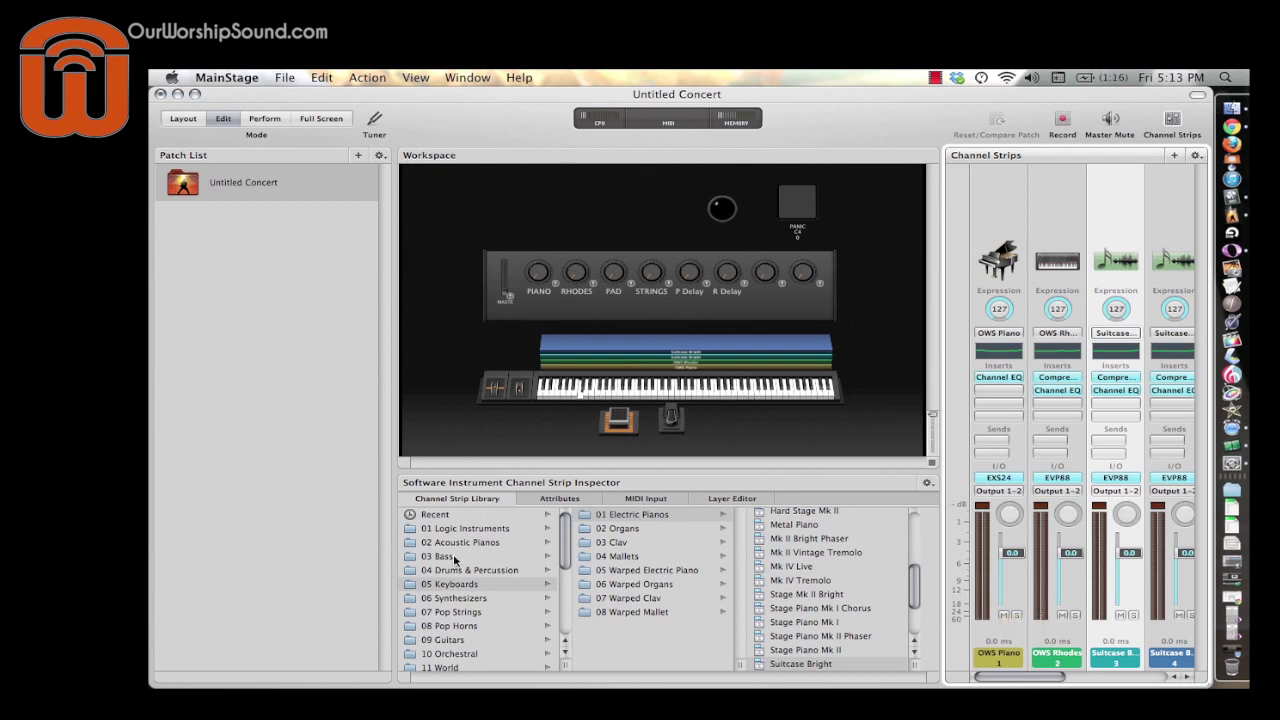
pyautogui.click(455, 598)
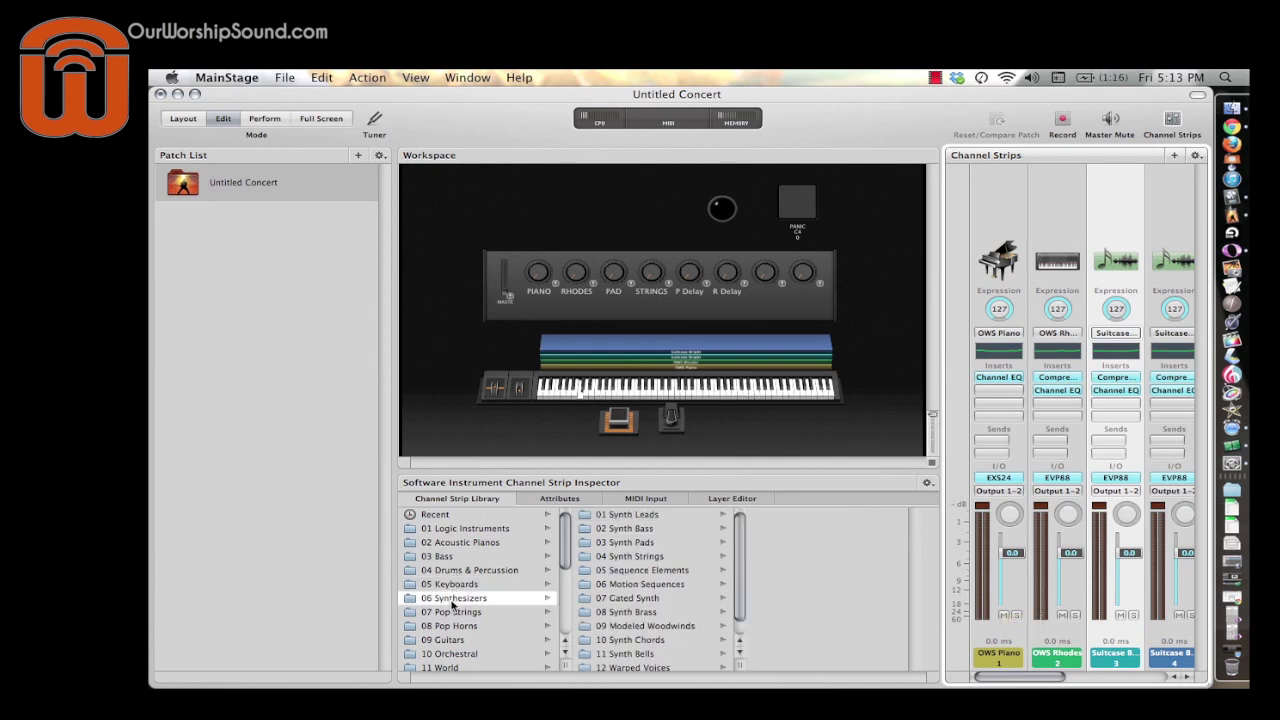
pyautogui.click(629, 543)
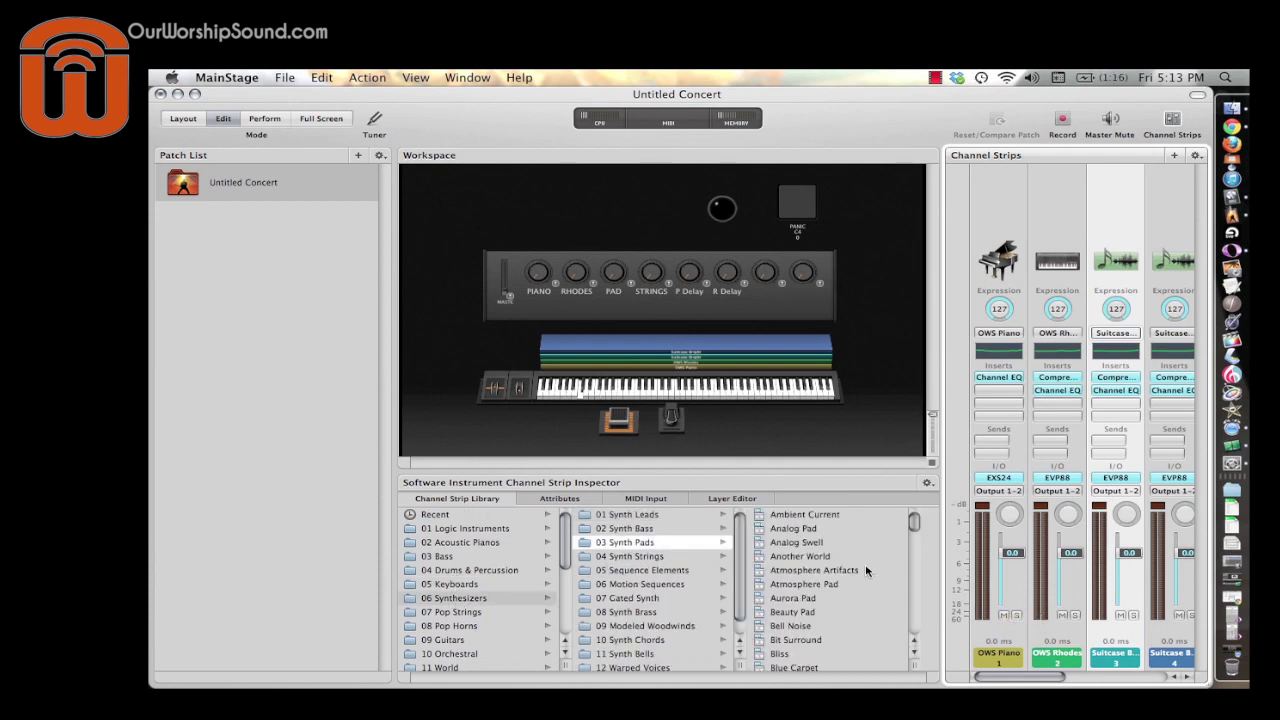
pyautogui.scroll(-1, 815, 616)
pyautogui.click(796, 655)
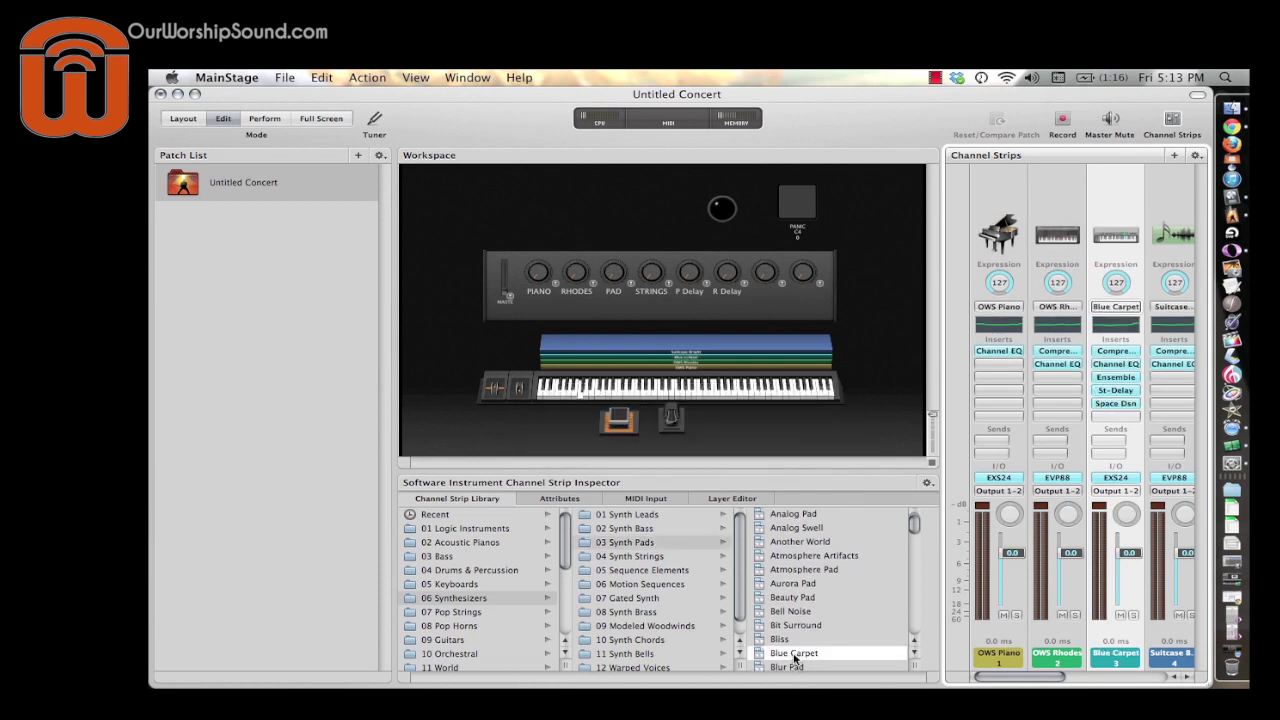
# Lower the Blue Carpet strip's Channel EQ low shelf to about -4 dB at 96 Hz, and close the EQ
pyautogui.click(1116, 365)
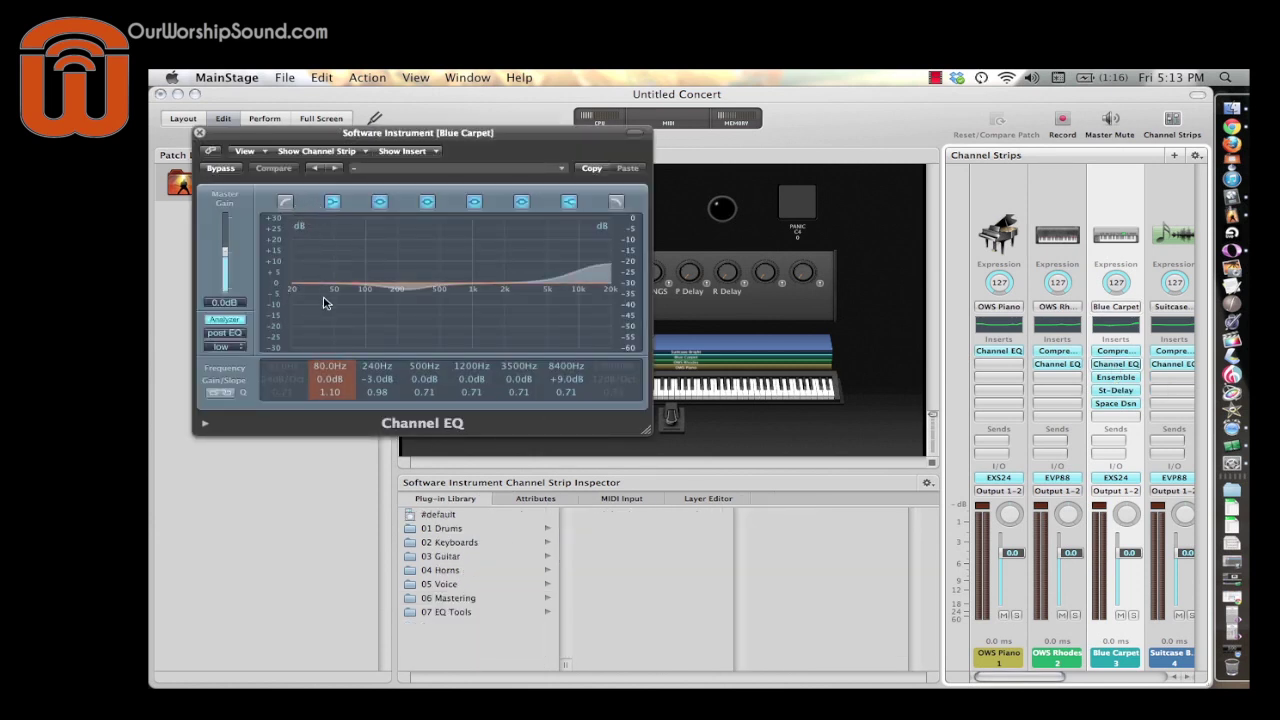
pyautogui.moveTo(322, 300); pyautogui.dragTo(321, 319)
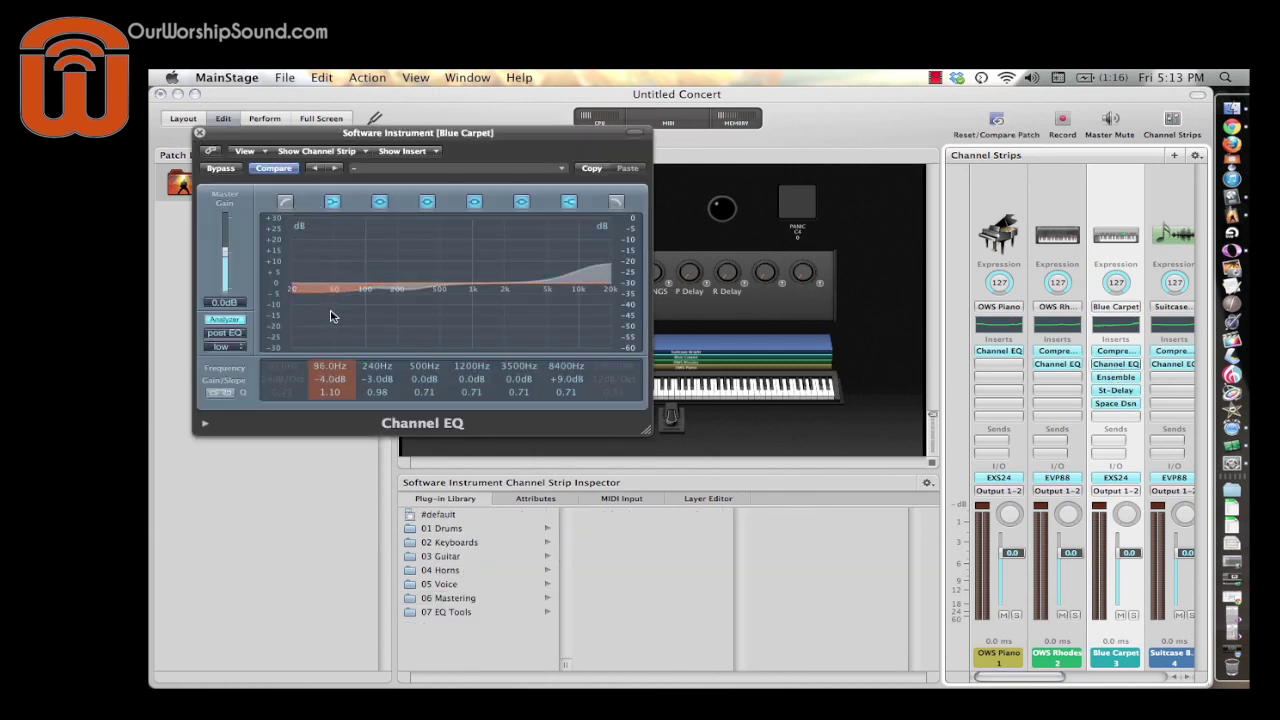
pyautogui.click(199, 132)
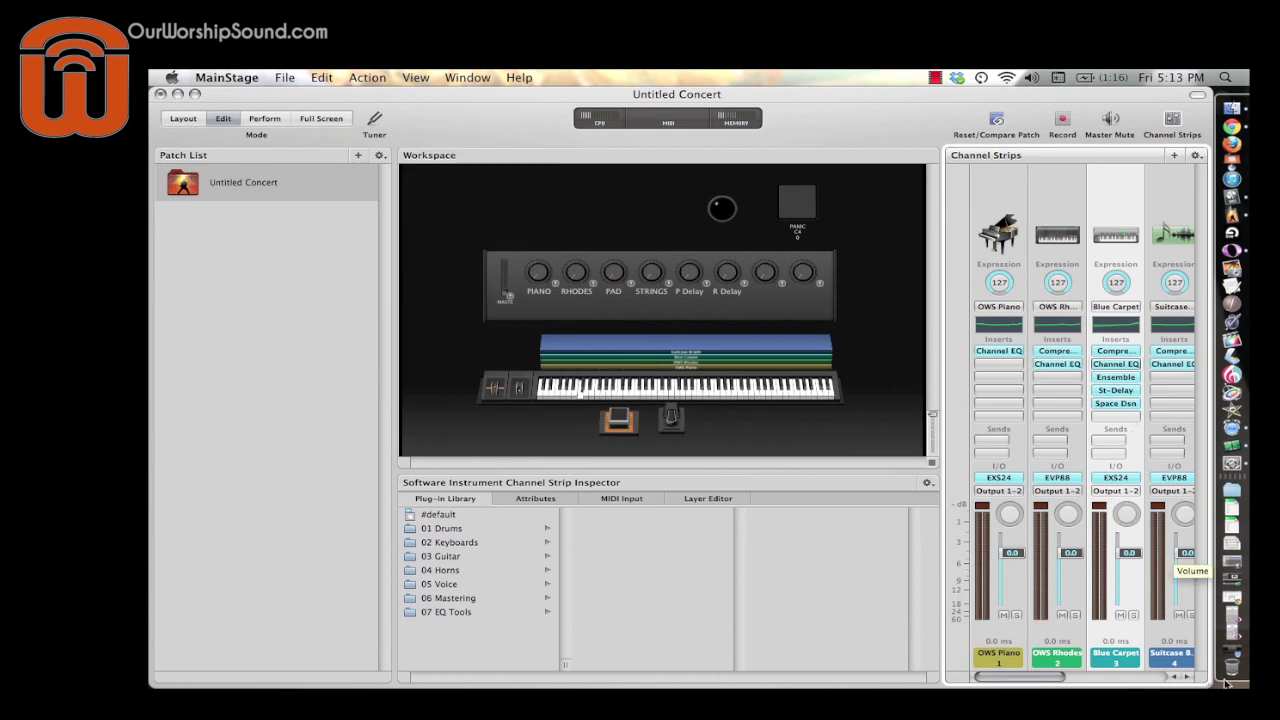
# Load the Warm String Section setting from Pop Strings on the fourth channel strip
pyautogui.click(1165, 664)
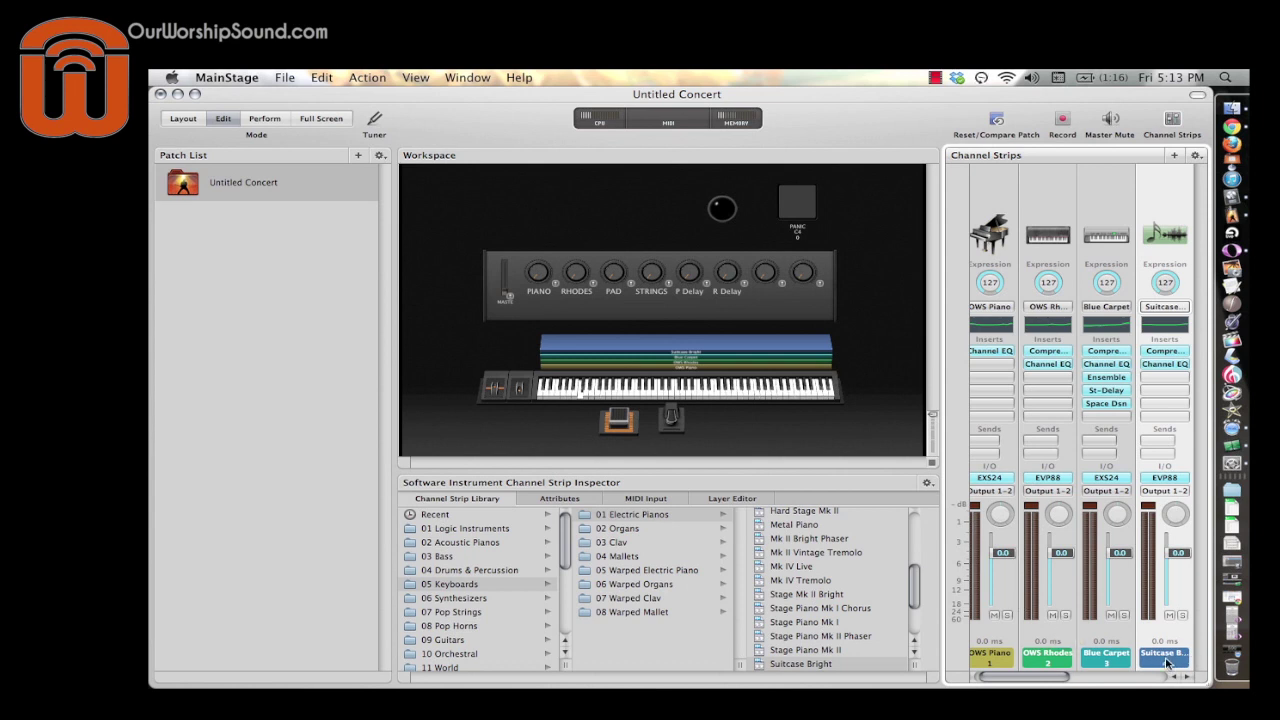
pyautogui.click(470, 612)
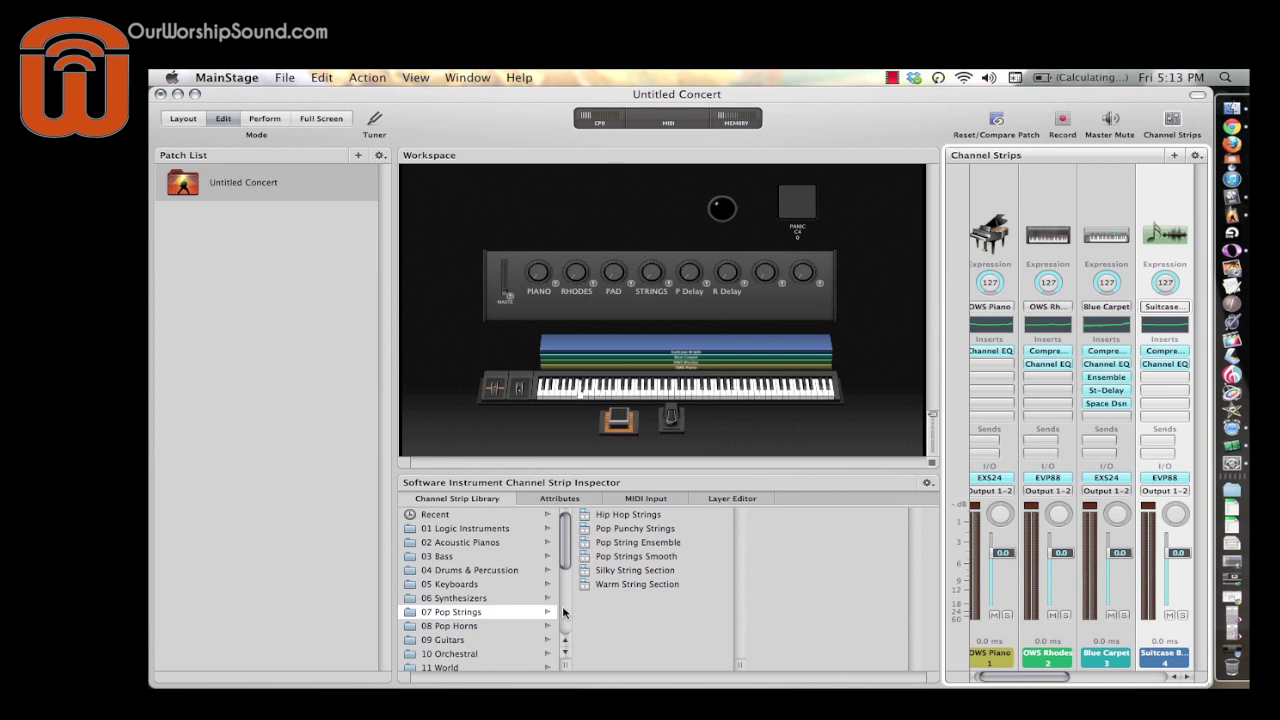
pyautogui.click(605, 588)
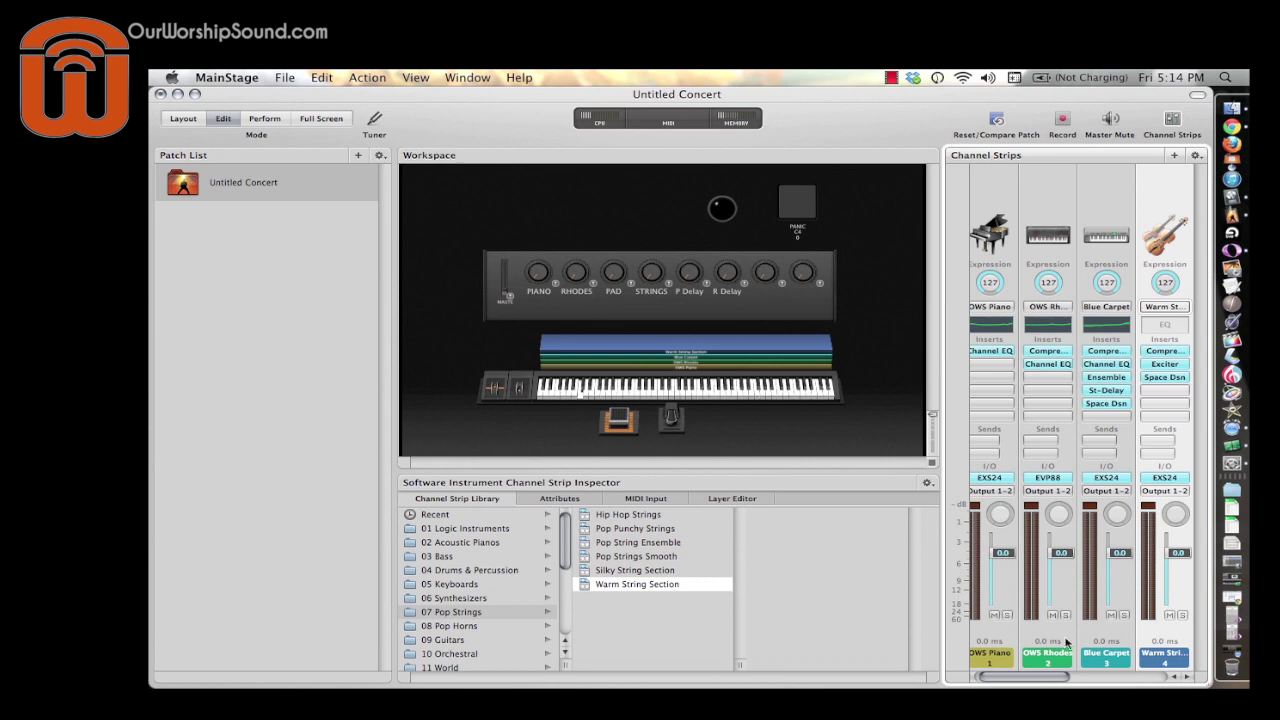
# Set the Blue Carpet layer's high key to C4 by learning it from the MIDI keyboard
pyautogui.click(1108, 660)
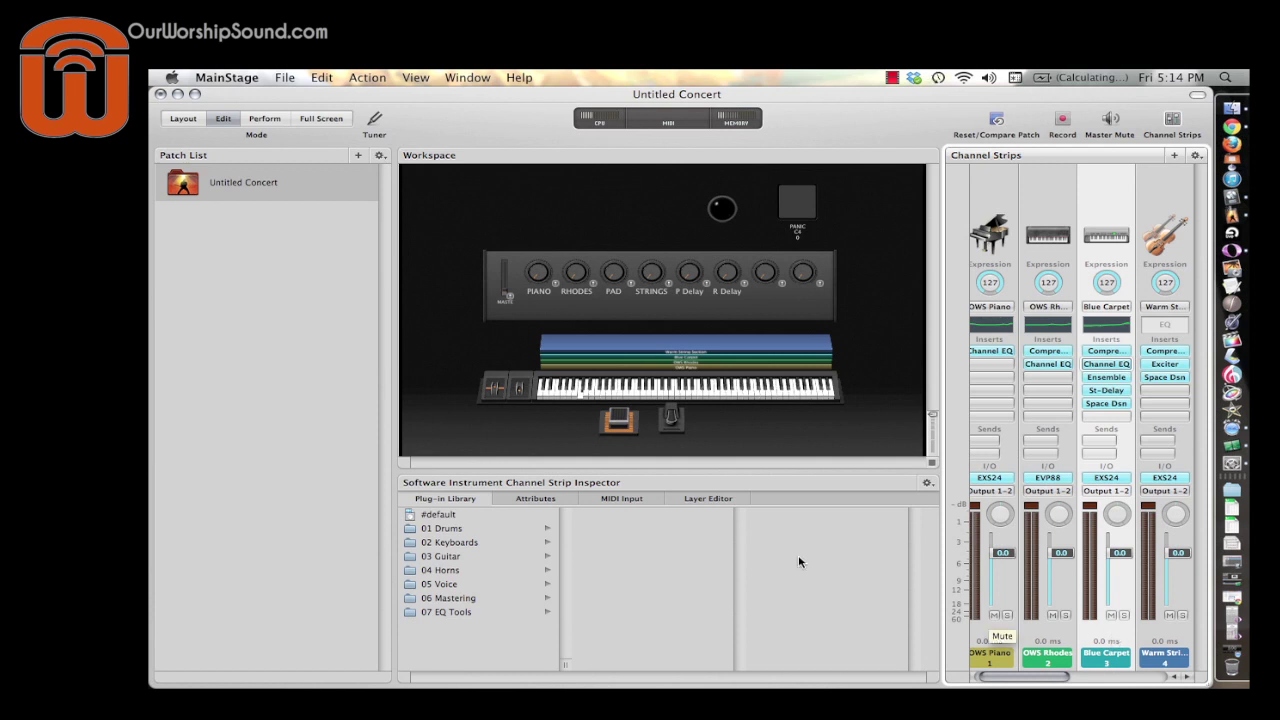
pyautogui.click(703, 499)
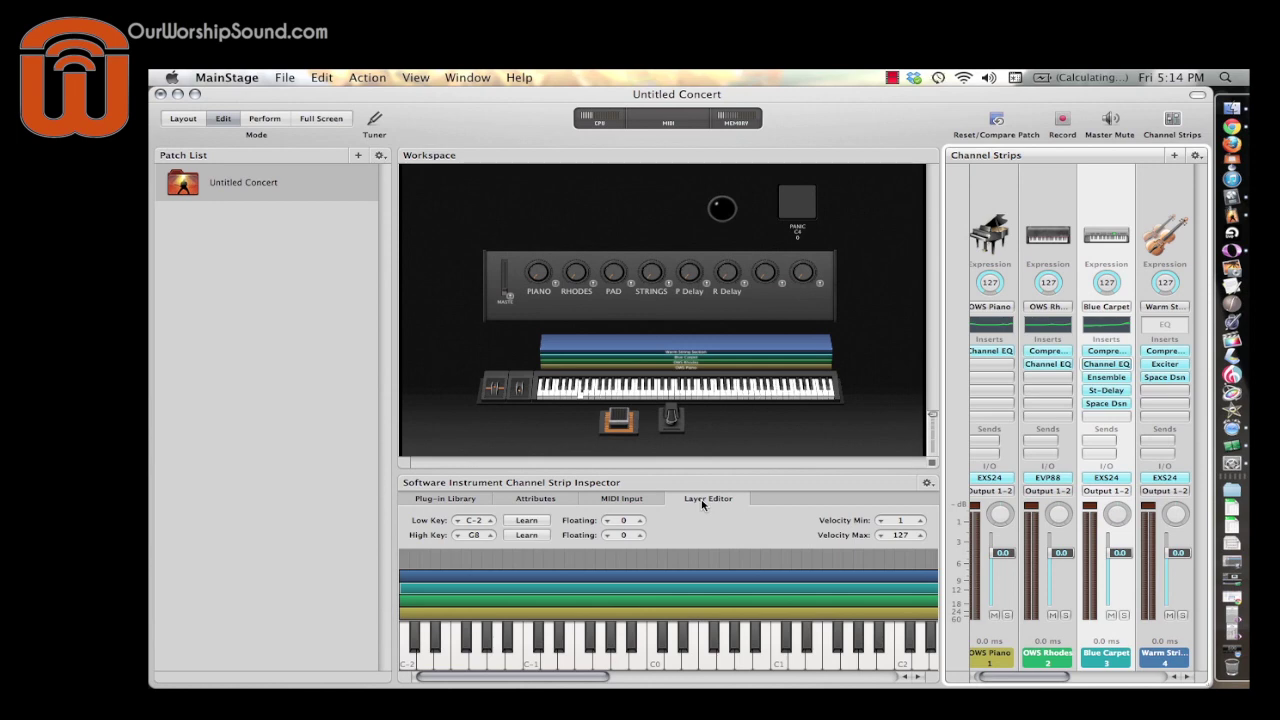
pyautogui.click(525, 535)
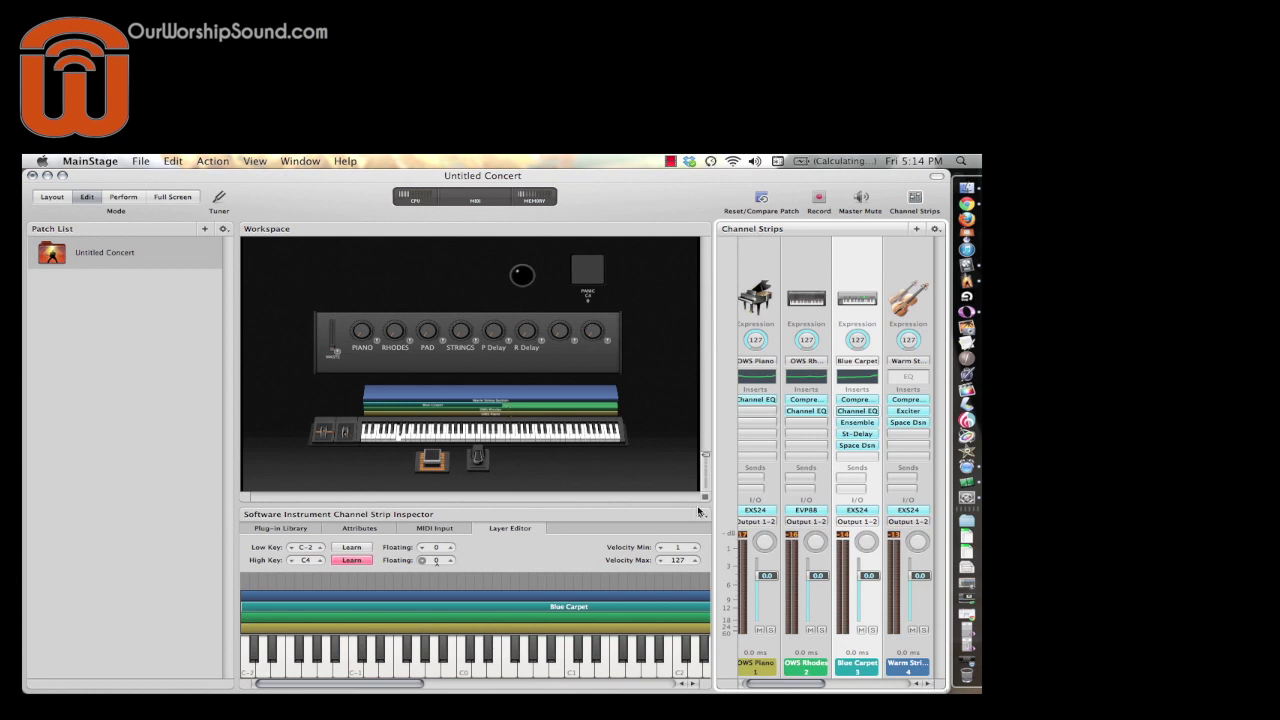
# Set the Warm String Section layer's low key to C3 by learning it from the MIDI keyboard, and end learning
pyautogui.click(905, 672)
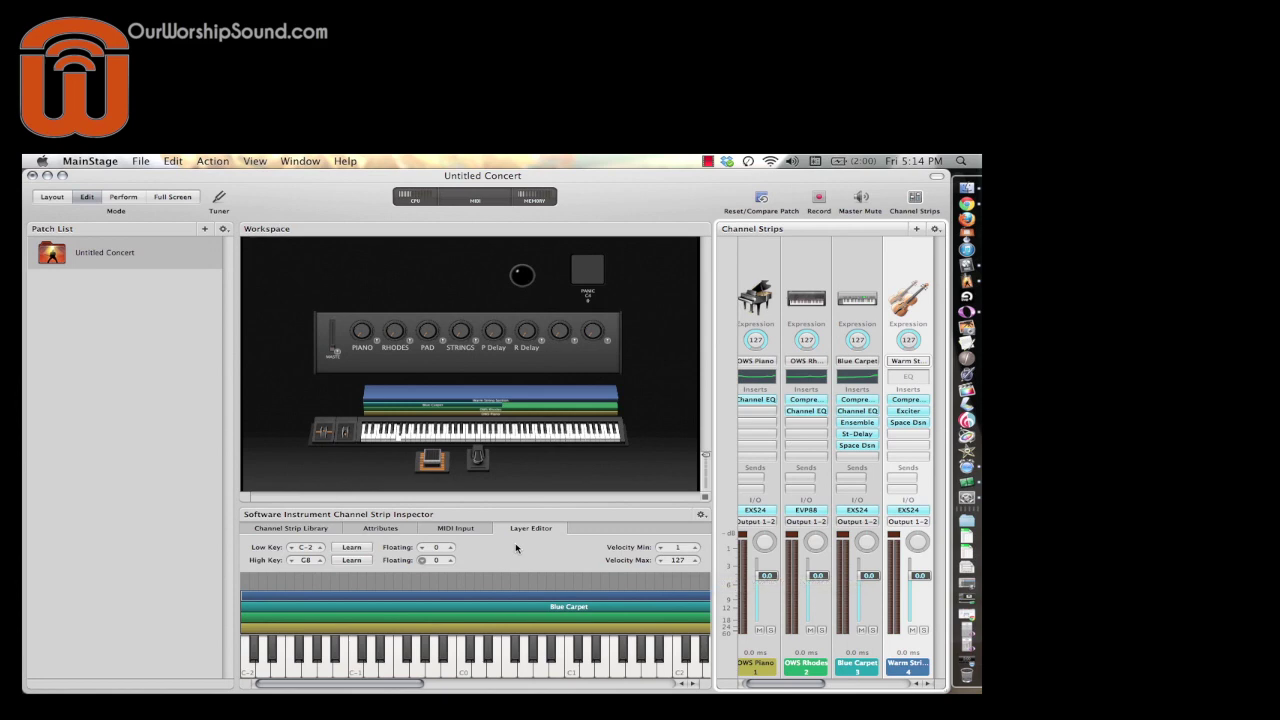
pyautogui.click(355, 548)
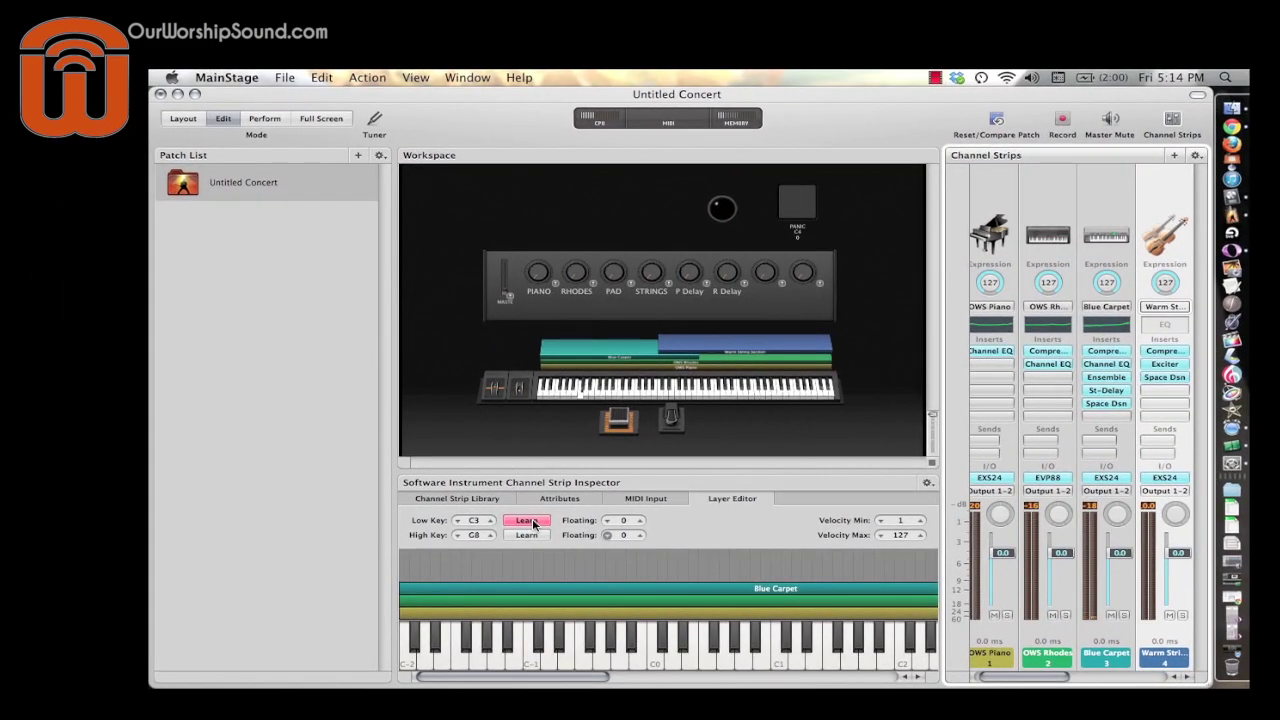
pyautogui.click(531, 522)
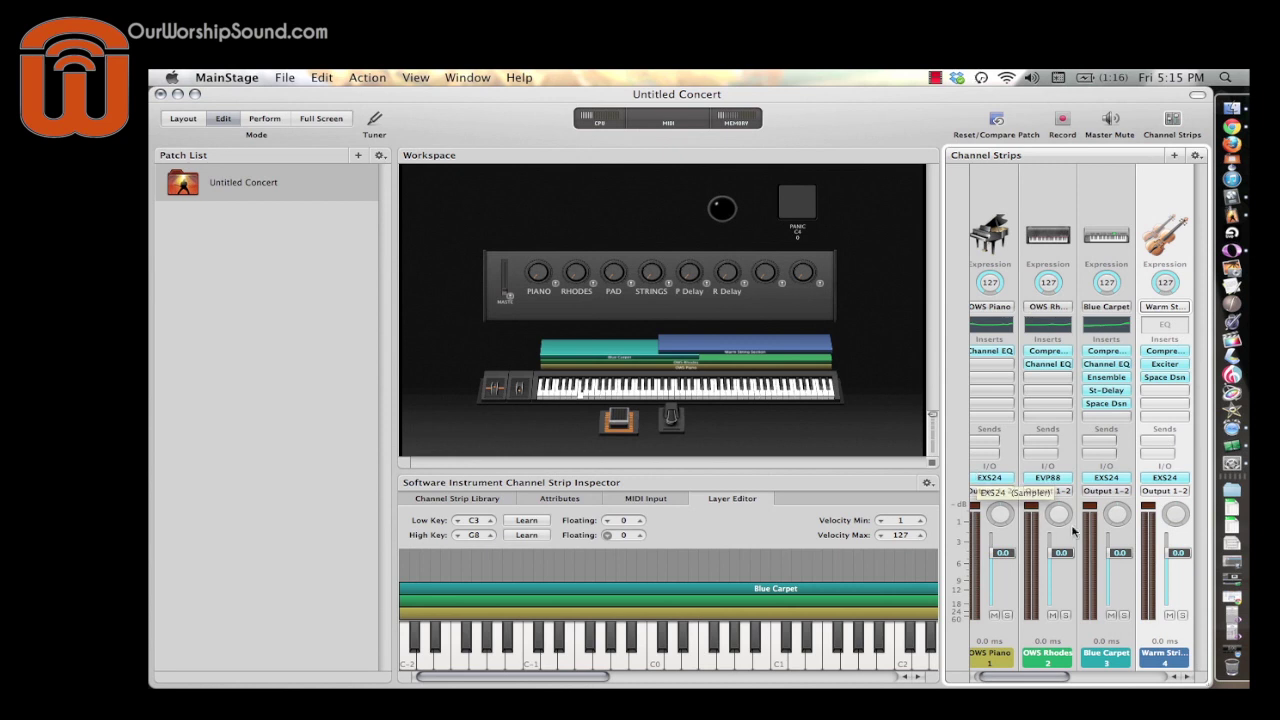
# Map the master fader screen control to the volume of the Master channel strip
pyautogui.hscroll(-1, 953, 566)
pyautogui.click(507, 299)
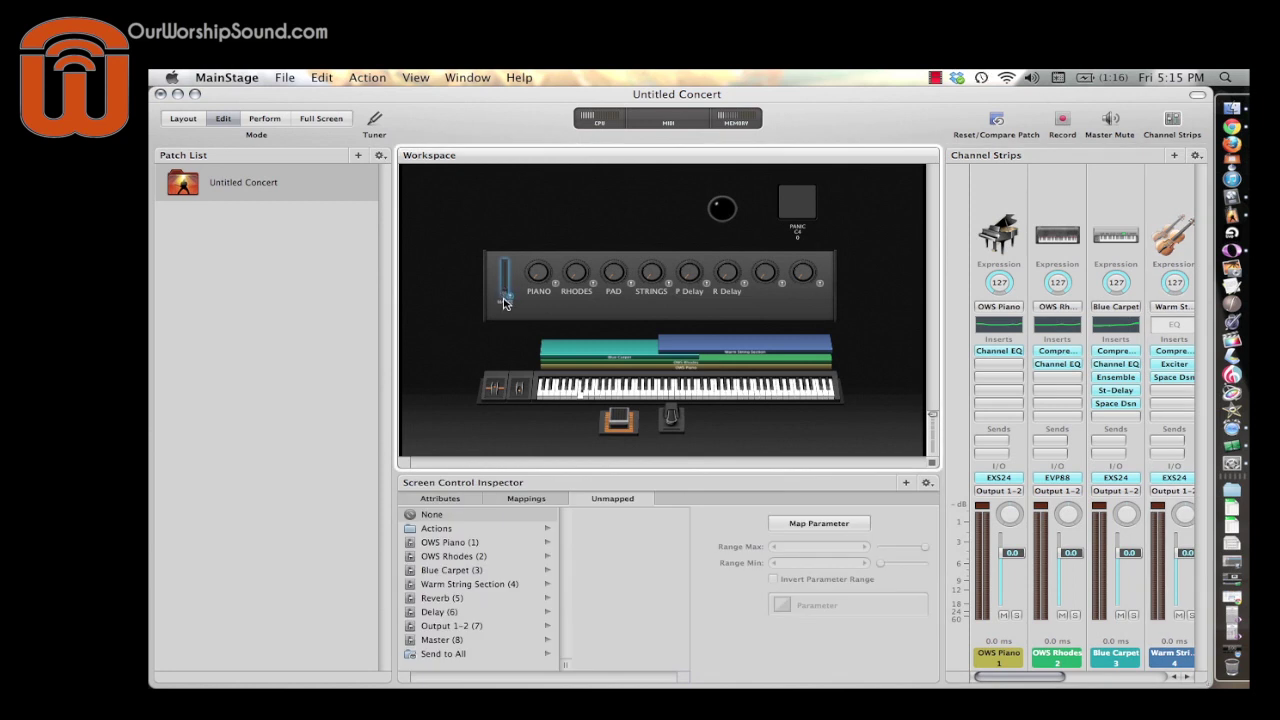
pyautogui.click(812, 527)
pyautogui.hscroll(5, 1033, 567)
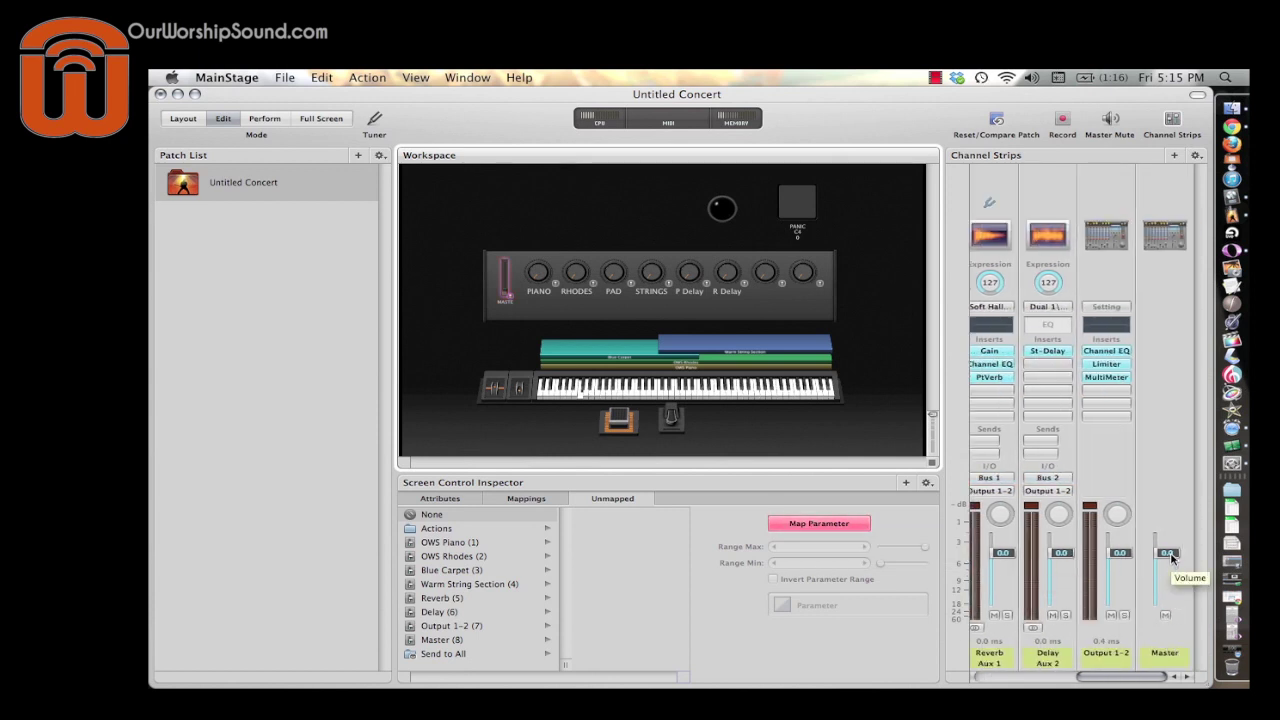
pyautogui.click(1172, 558)
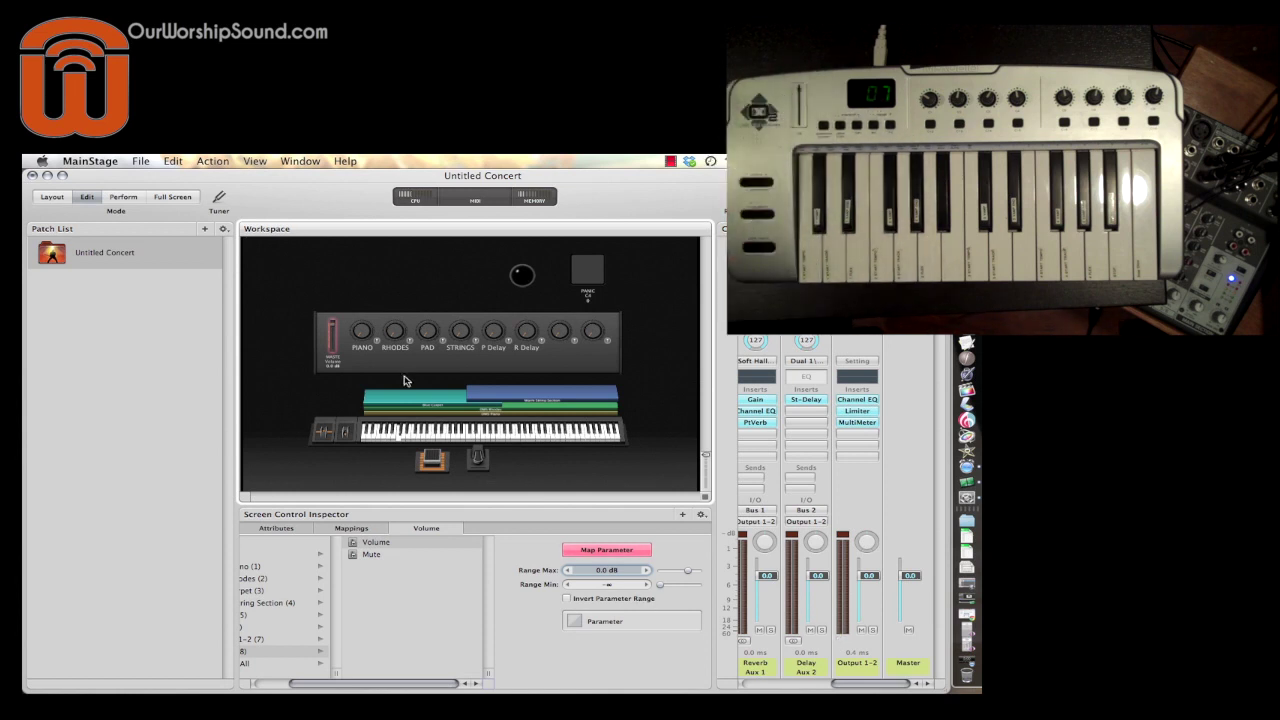
# Map the PIANO knob to the OWS Piano strip's volume and the RHODES knob to the OWS Rhodes strip's volume
pyautogui.click(366, 333)
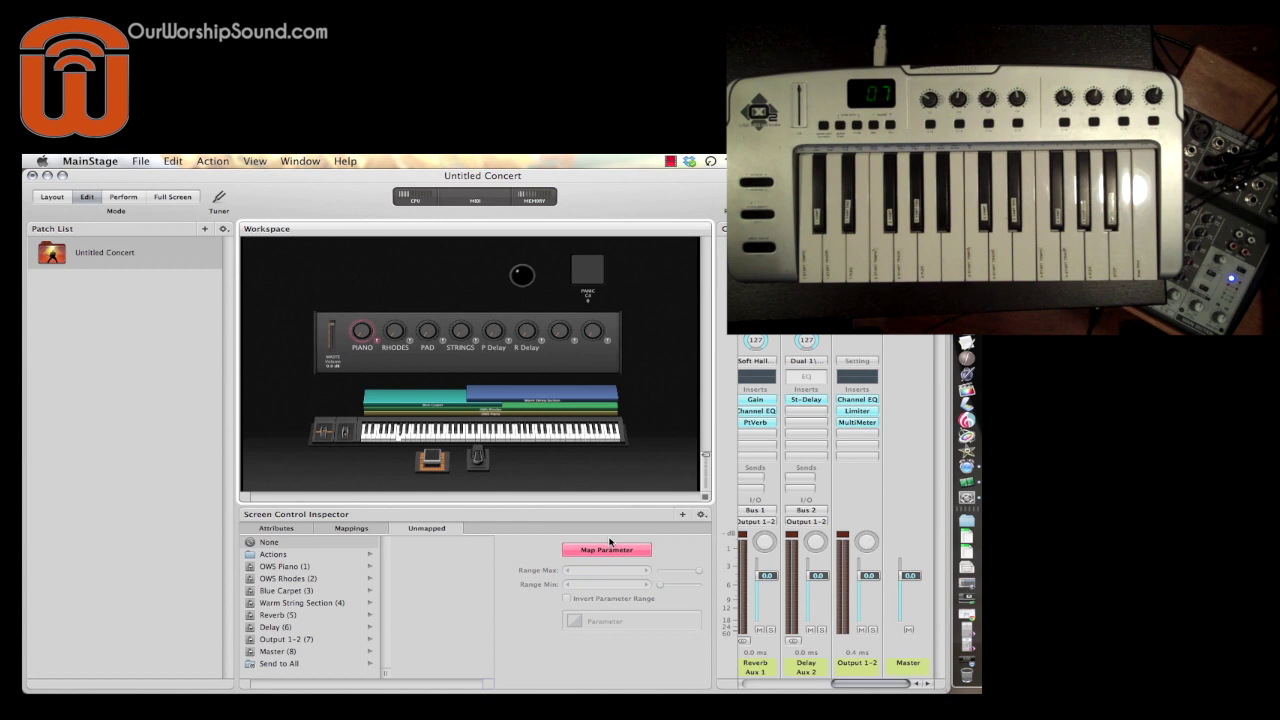
pyautogui.hscroll(-5, 845, 556)
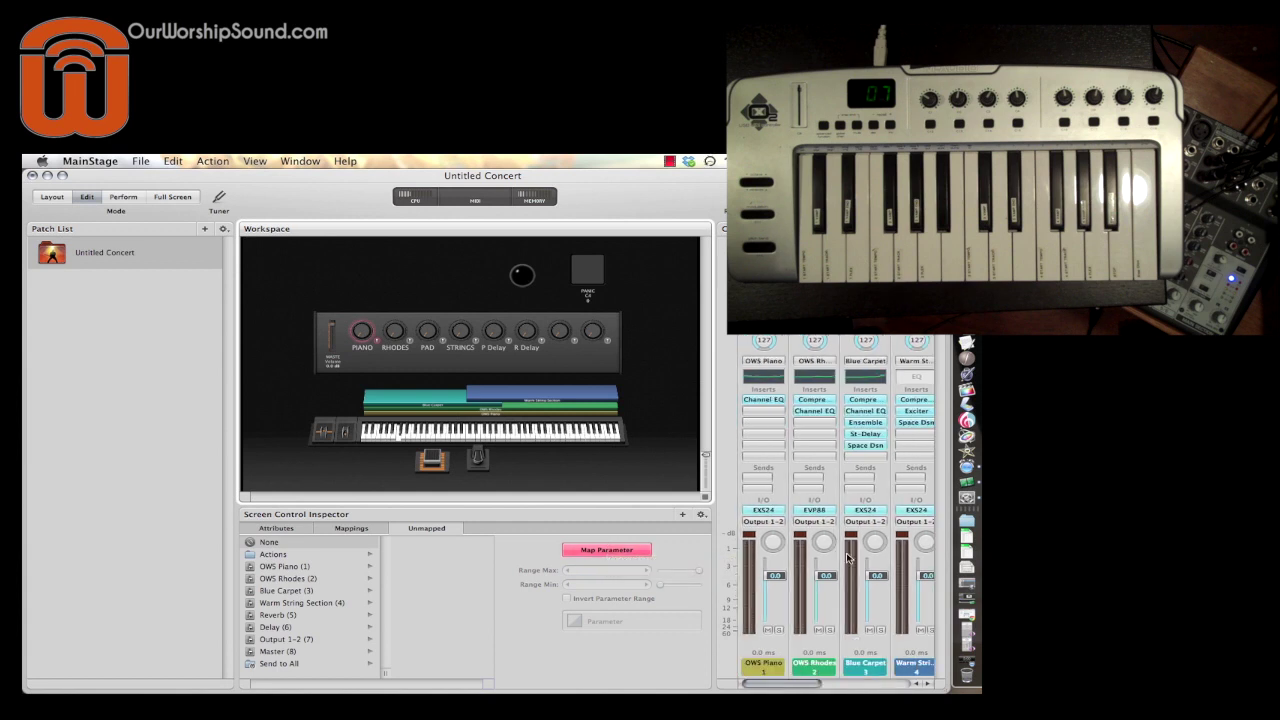
pyautogui.click(775, 578)
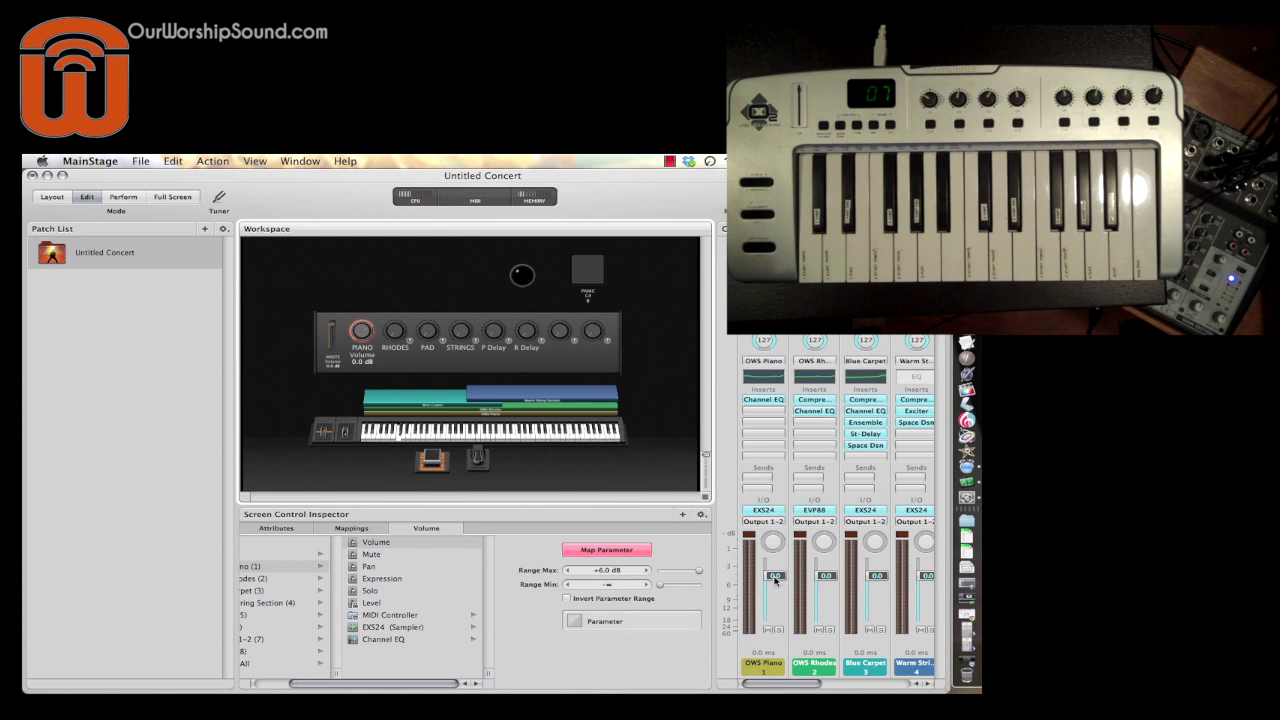
pyautogui.click(396, 335)
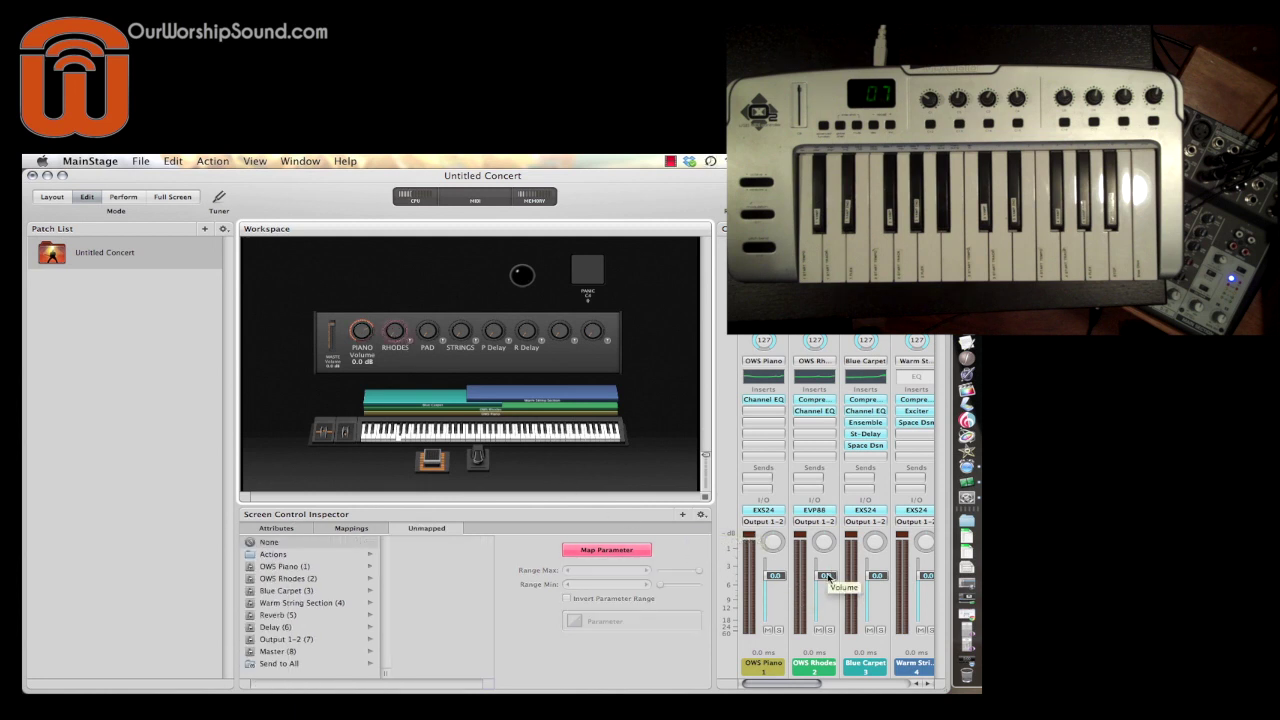
pyautogui.click(824, 577)
# Map the PAD and STRINGS knobs to the Blue Carpet and Warm String Section volumes, and check the controls in Perform mode
pyautogui.click(427, 334)
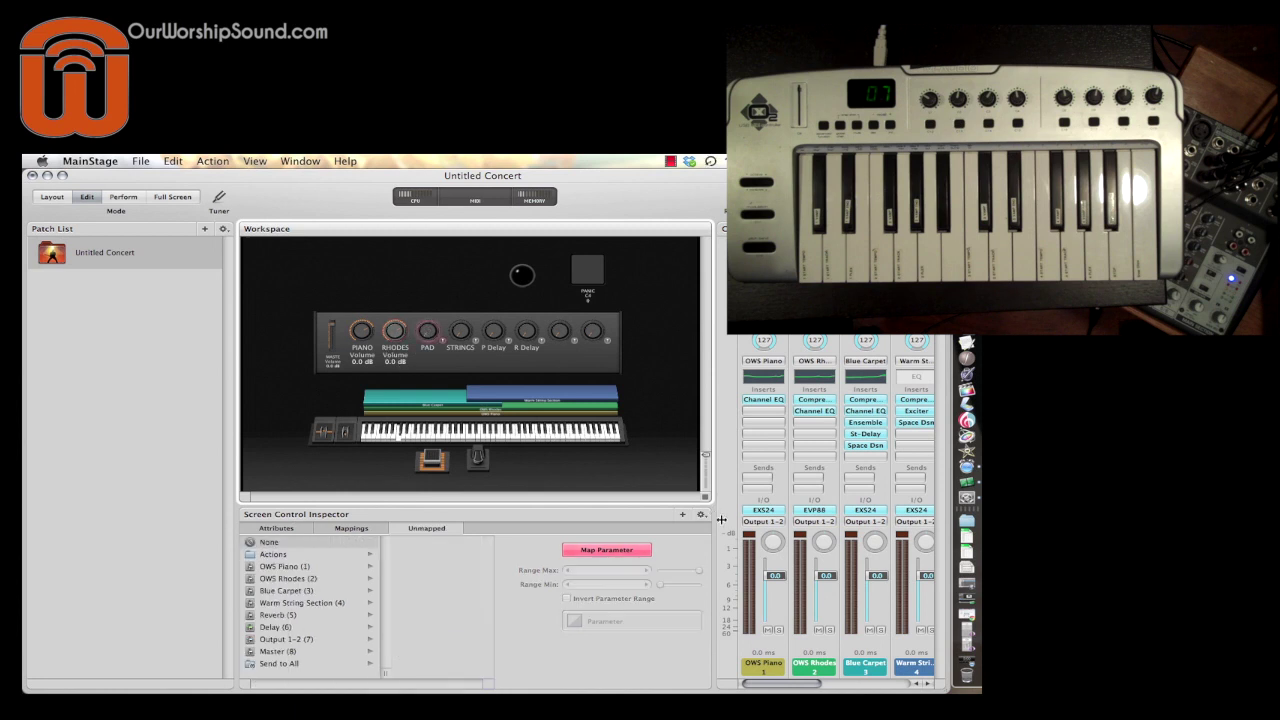
pyautogui.click(876, 578)
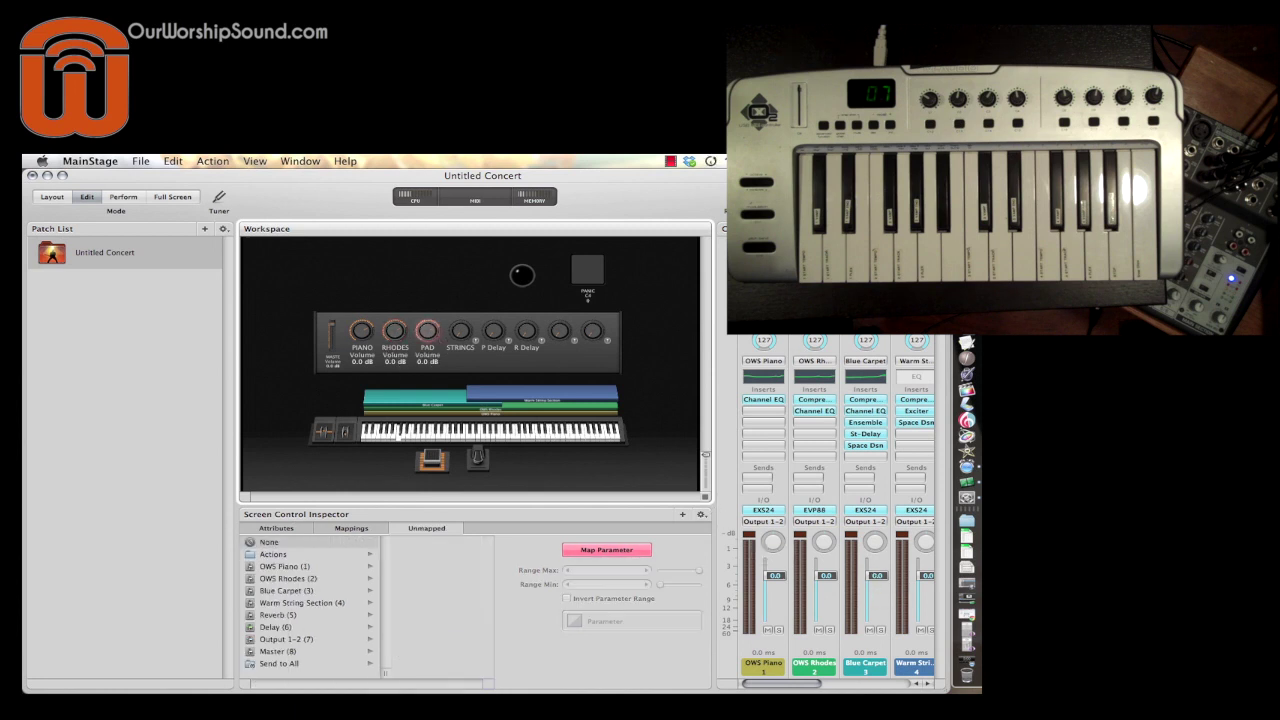
pyautogui.click(459, 334)
pyautogui.click(925, 577)
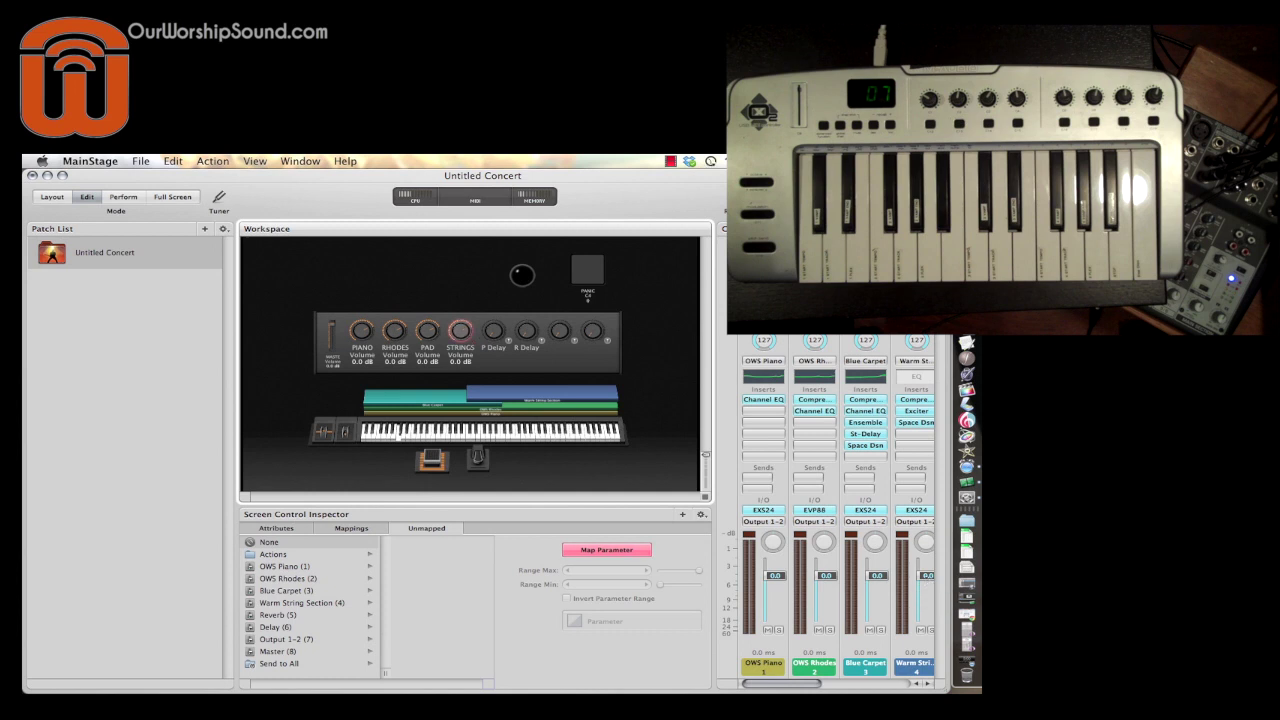
pyautogui.click(600, 550)
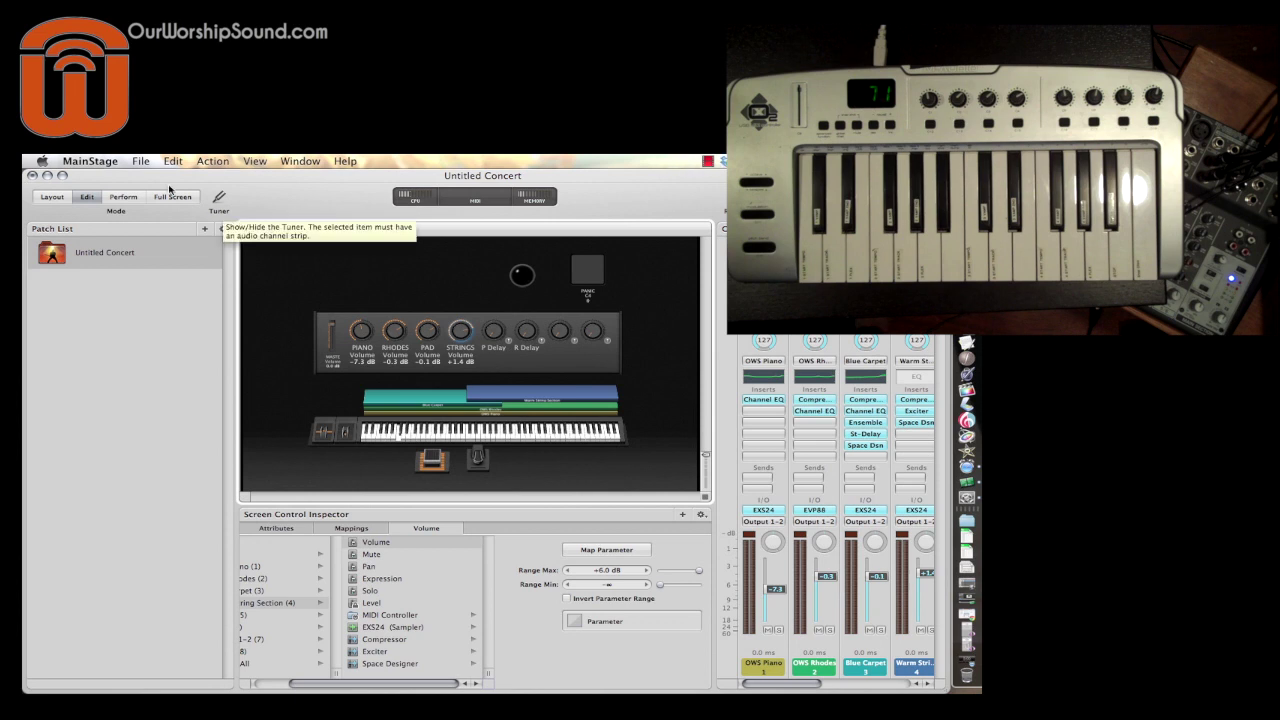
pyautogui.click(124, 198)
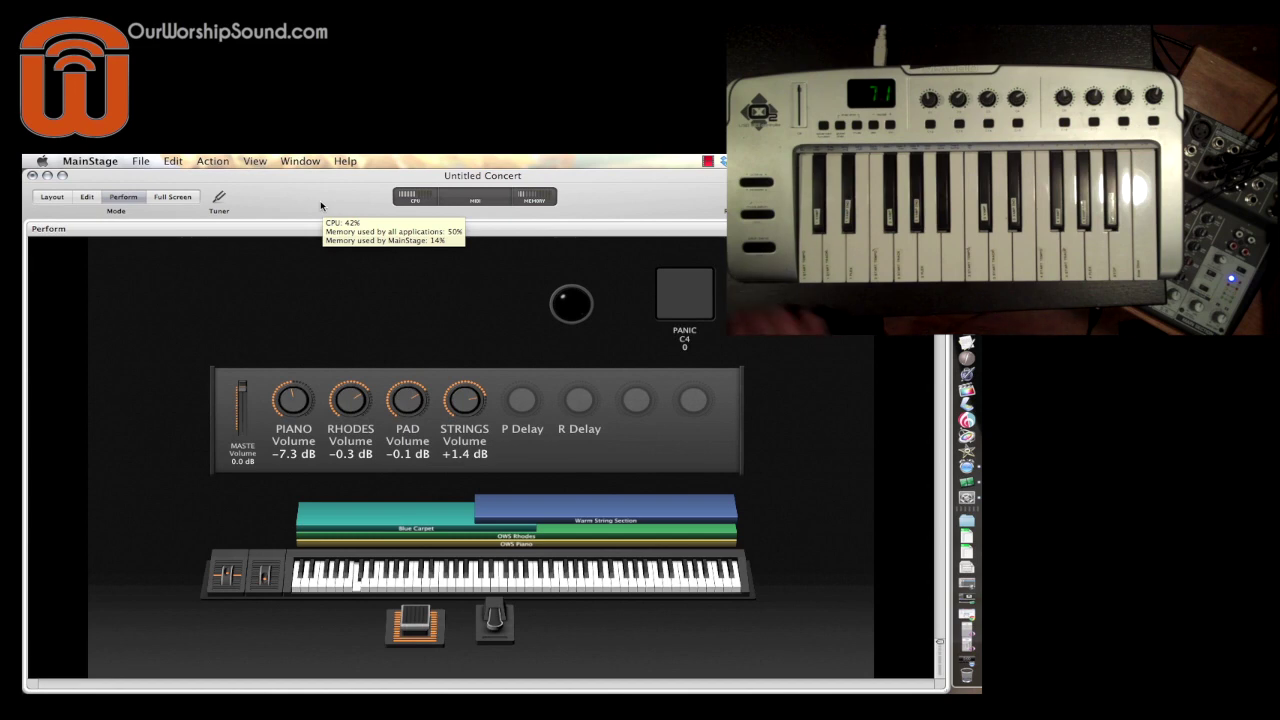
pyautogui.click(86, 197)
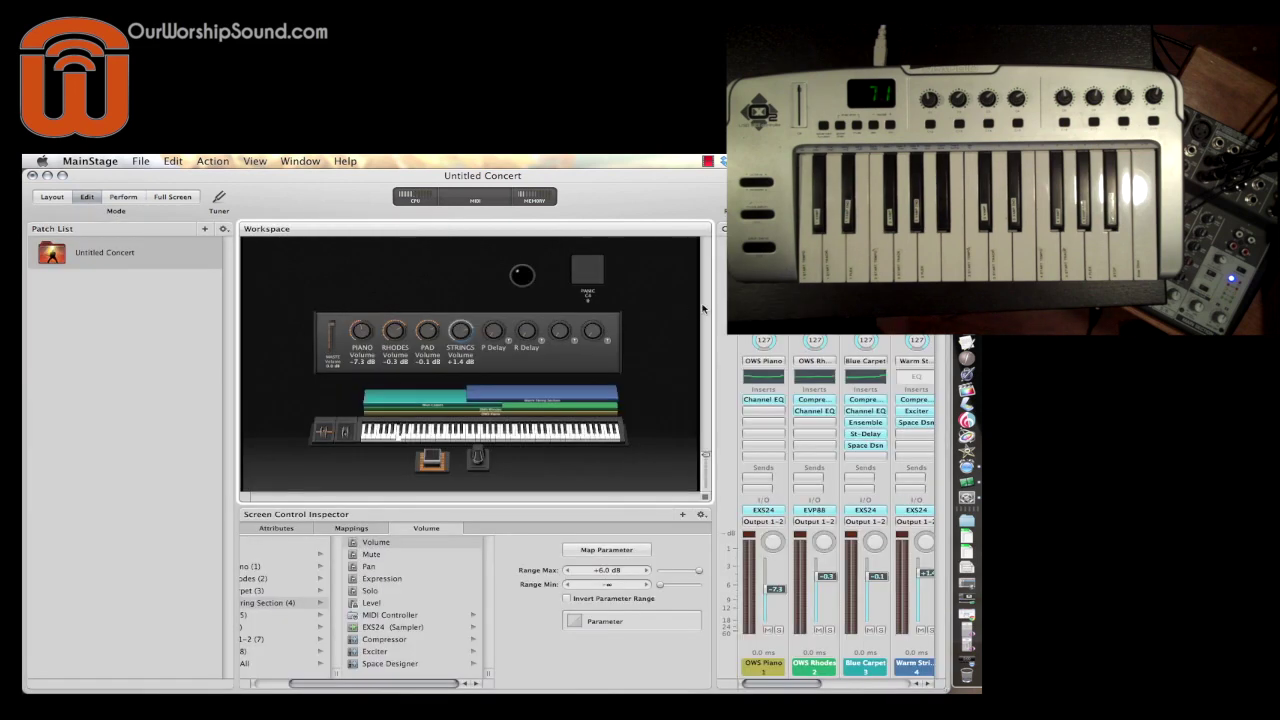
# Map the PANIC button screen control to the Panic action
pyautogui.click(586, 272)
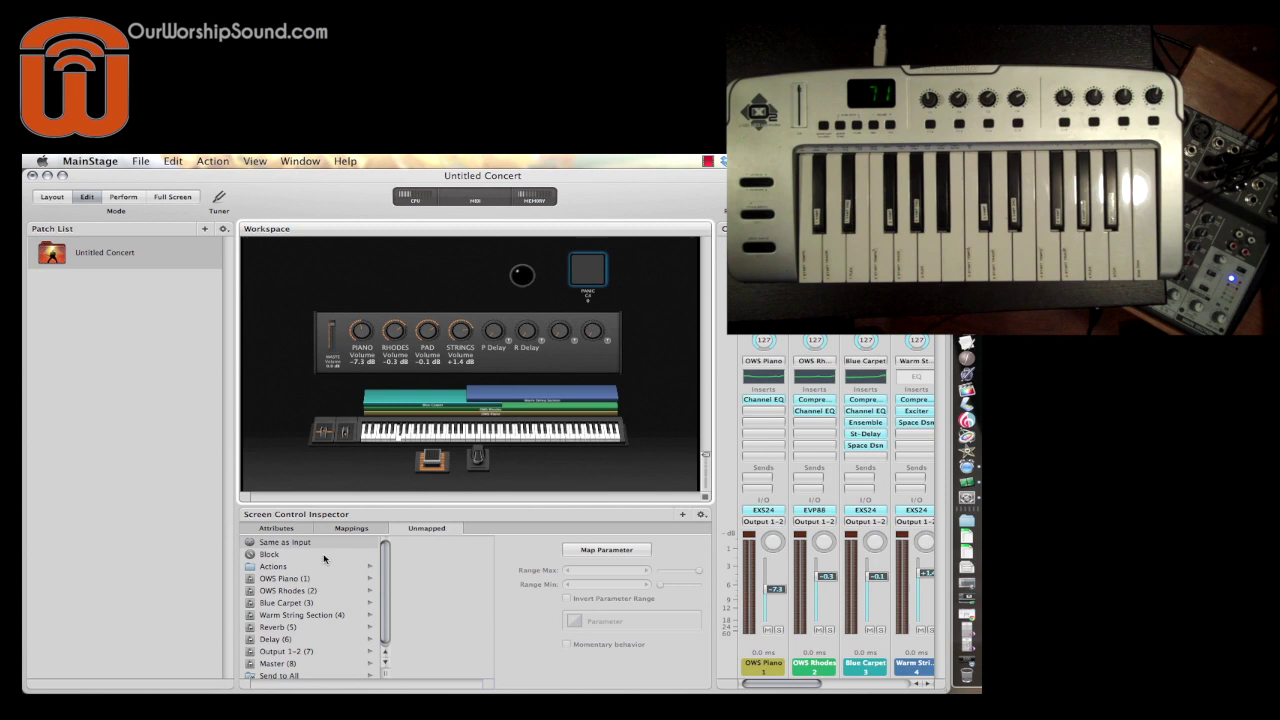
pyautogui.click(275, 569)
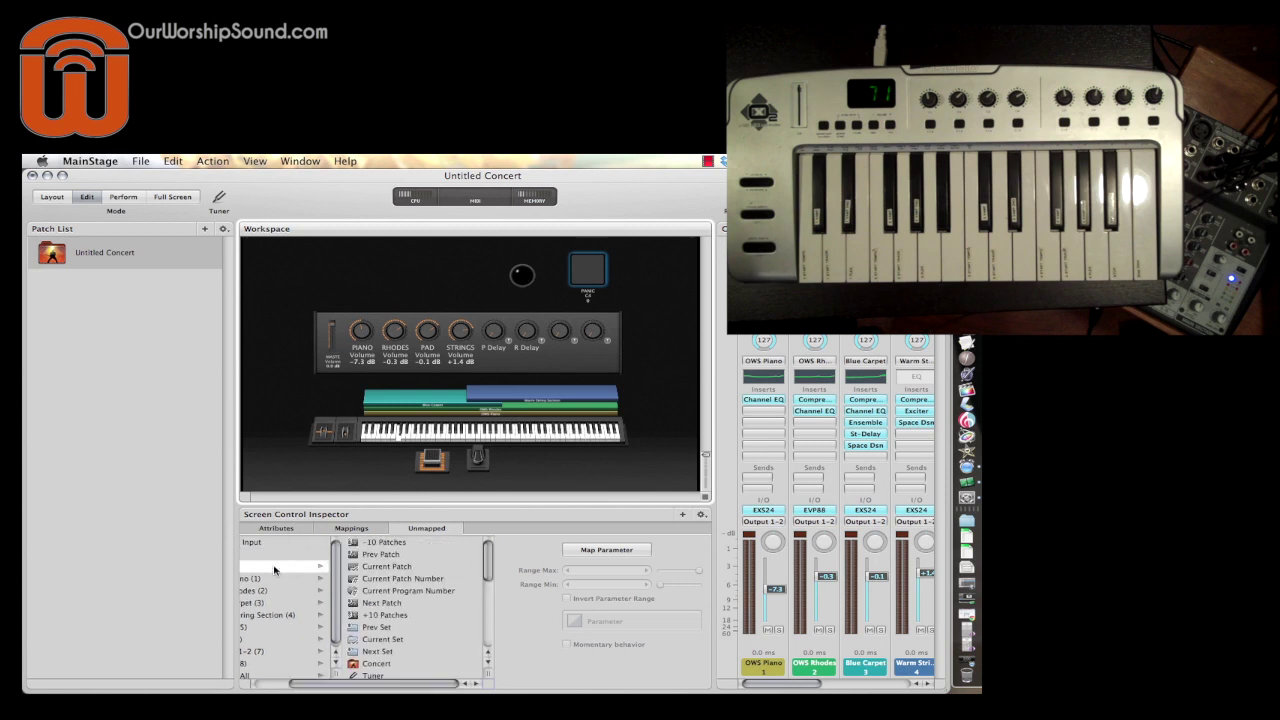
pyautogui.scroll(-10, 430, 588)
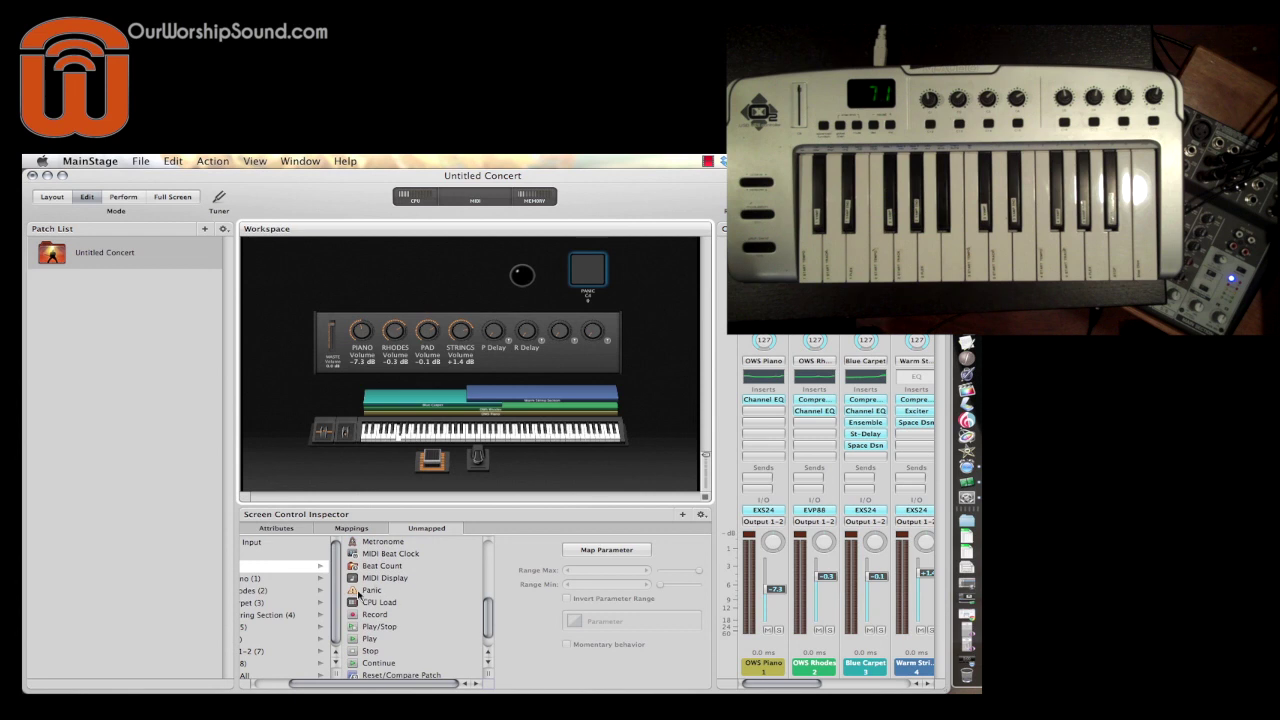
pyautogui.click(370, 592)
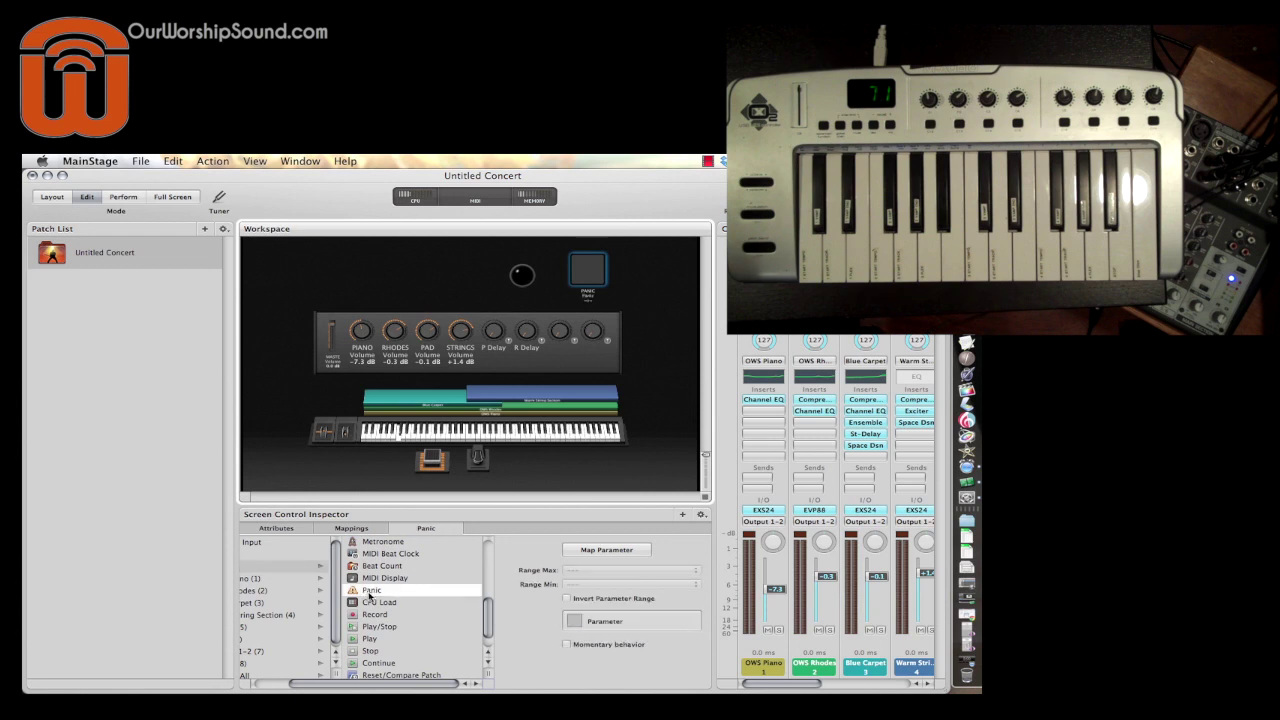